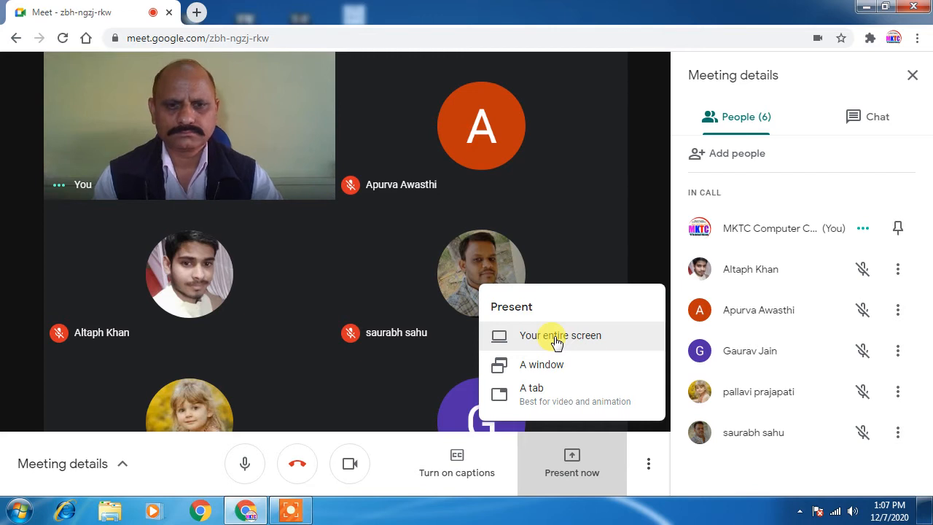
- Present the entire screen to the Google Meet call and hide the screen-sharing notice
click(419, 192)
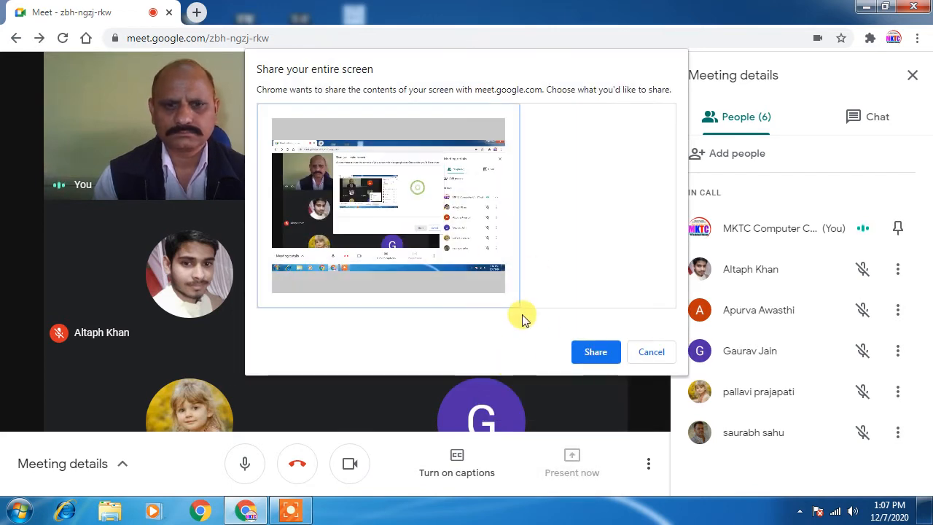
click(591, 351)
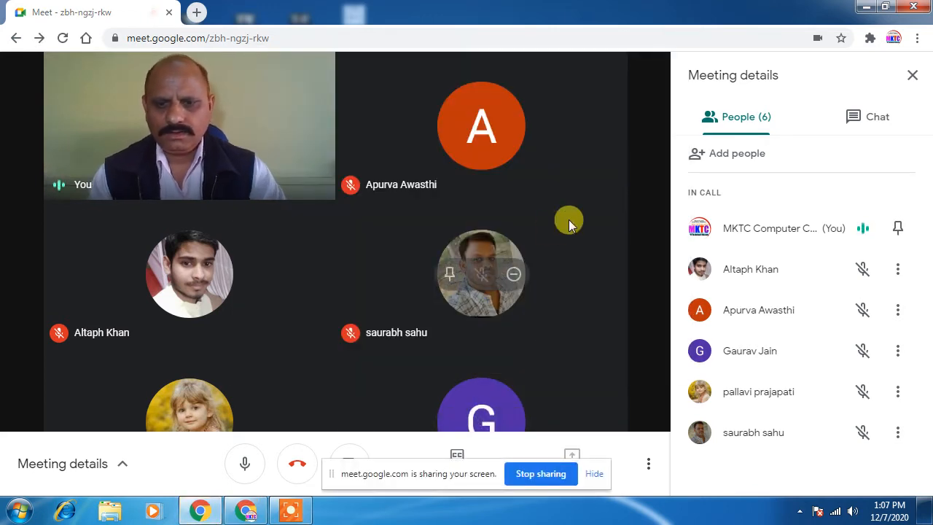
click(592, 473)
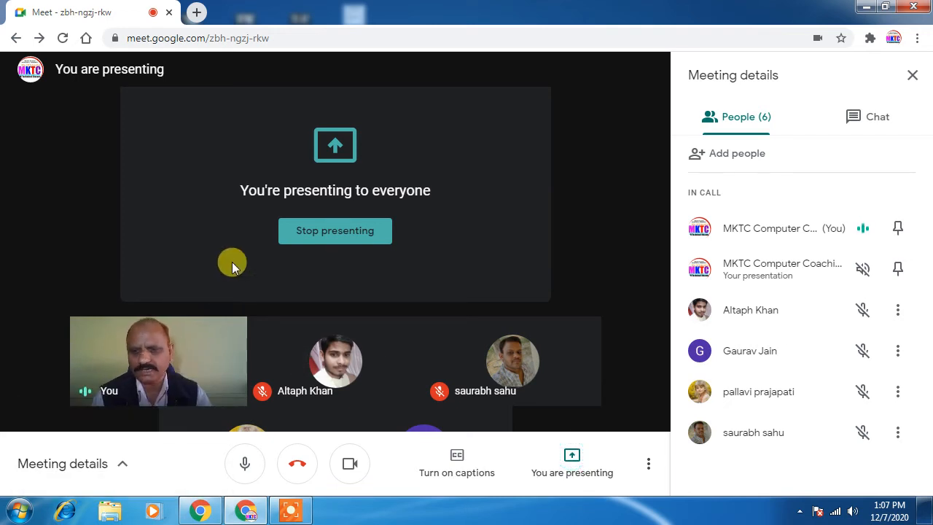
- Switch to Microsoft Office Word 2007 with a new blank document
click(20, 510)
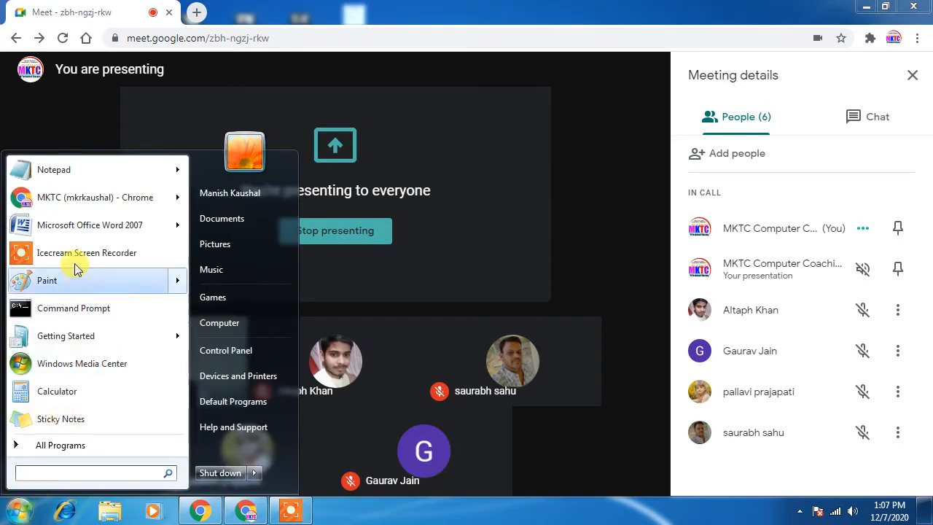
click(75, 228)
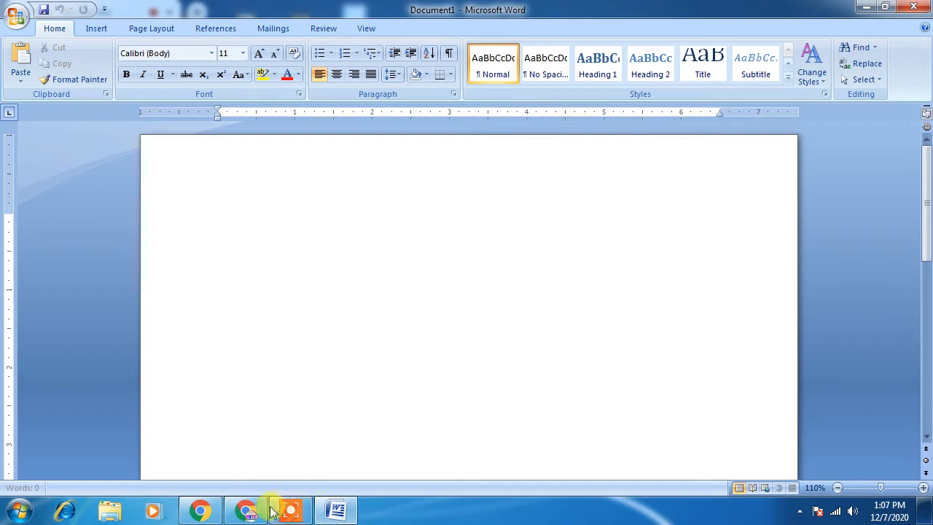
- Admit each waiting participant to the Google Meet call, returning to the blank Word document after every admission
click(246, 510)
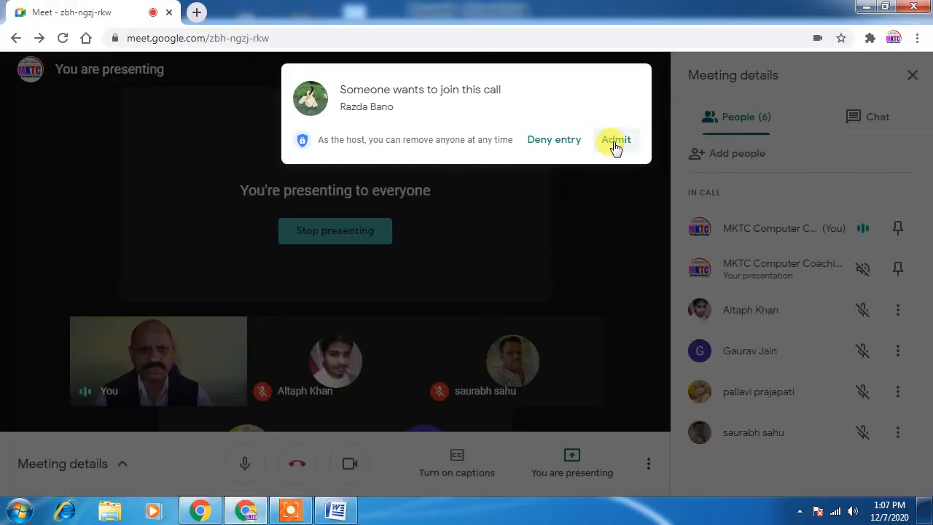
click(614, 140)
click(335, 512)
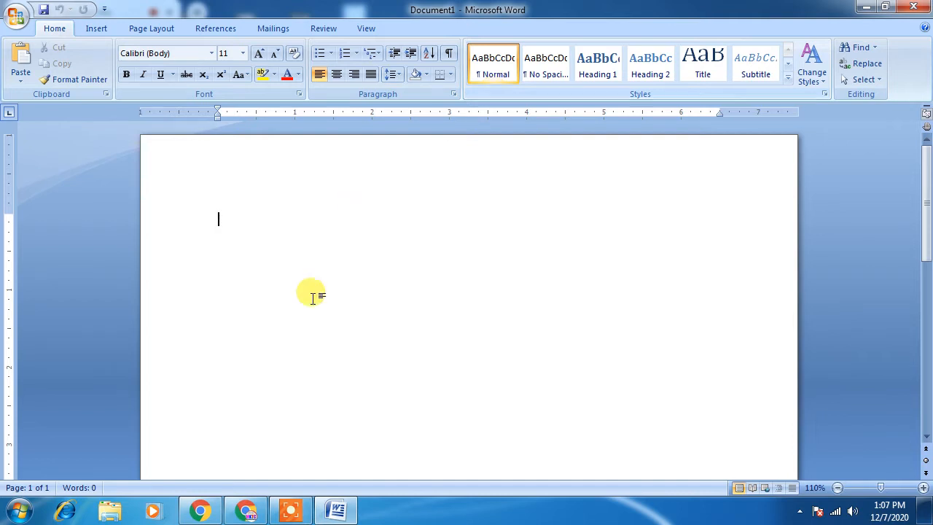
click(245, 510)
click(618, 146)
click(336, 510)
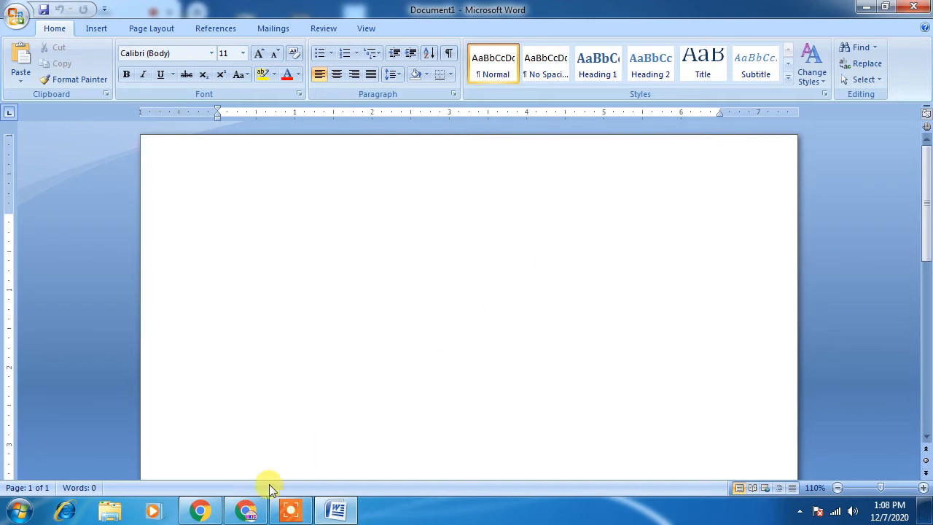
click(246, 510)
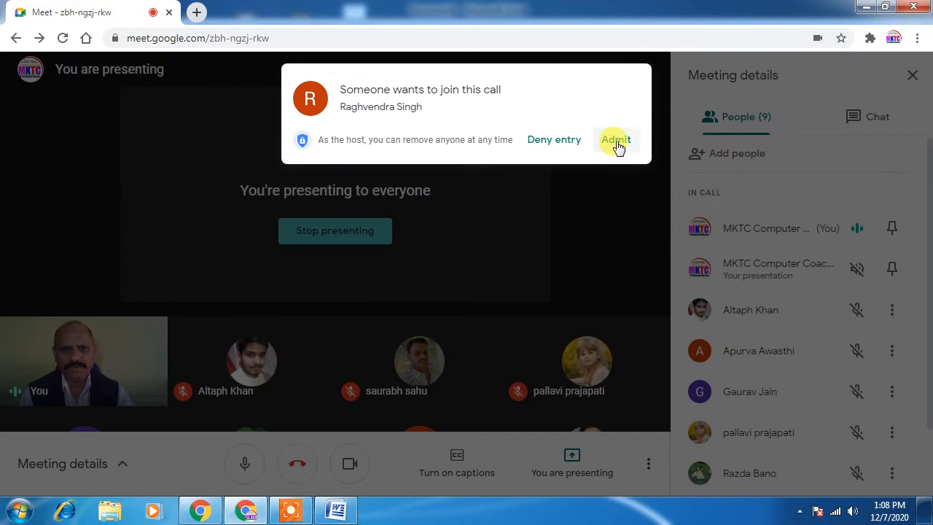
click(615, 142)
click(338, 510)
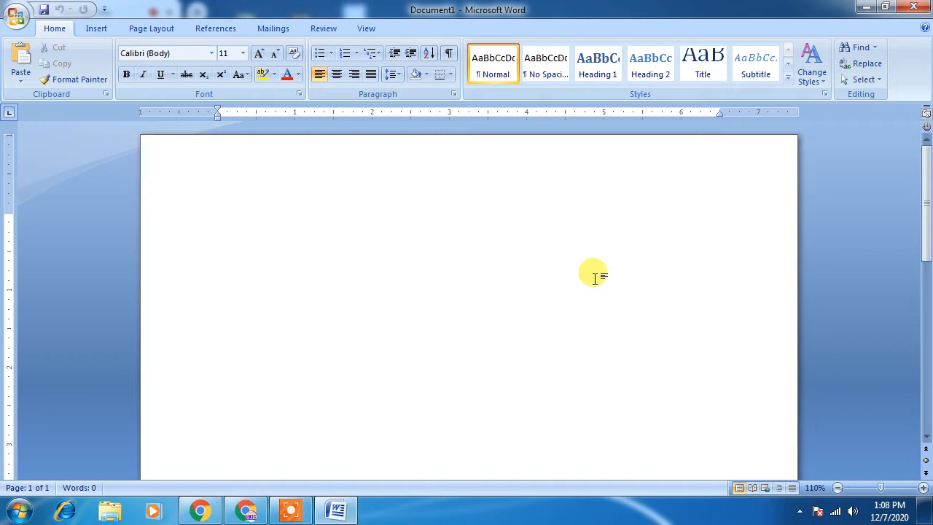
- Generate five paragraphs of sample text in the document with =rand(5,5)
text(=)
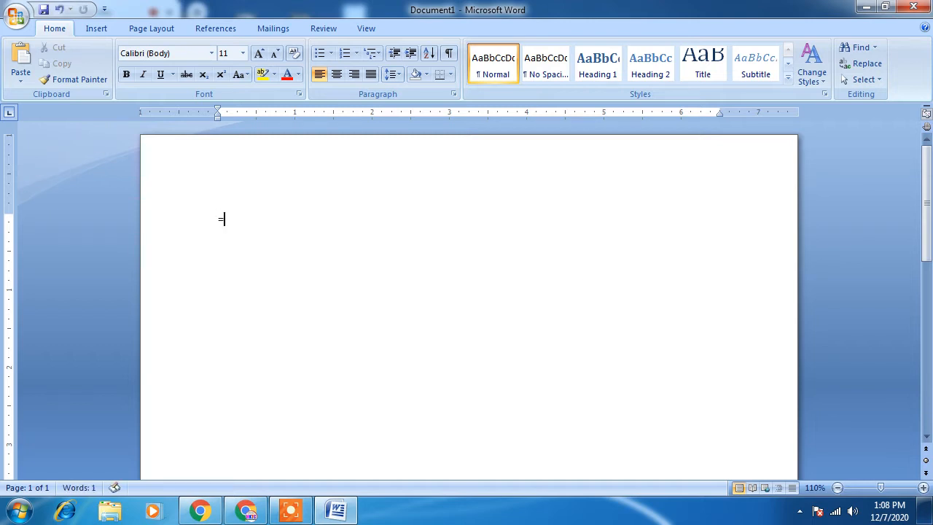
text(rand(5,5))
key(Return)
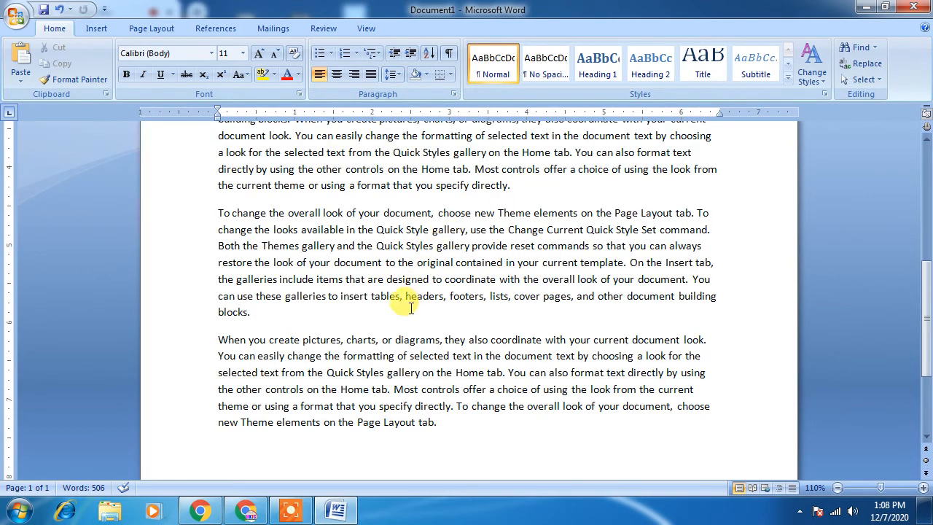
scroll(402, 305, up, 5)
scroll(401, 307, up, 3)
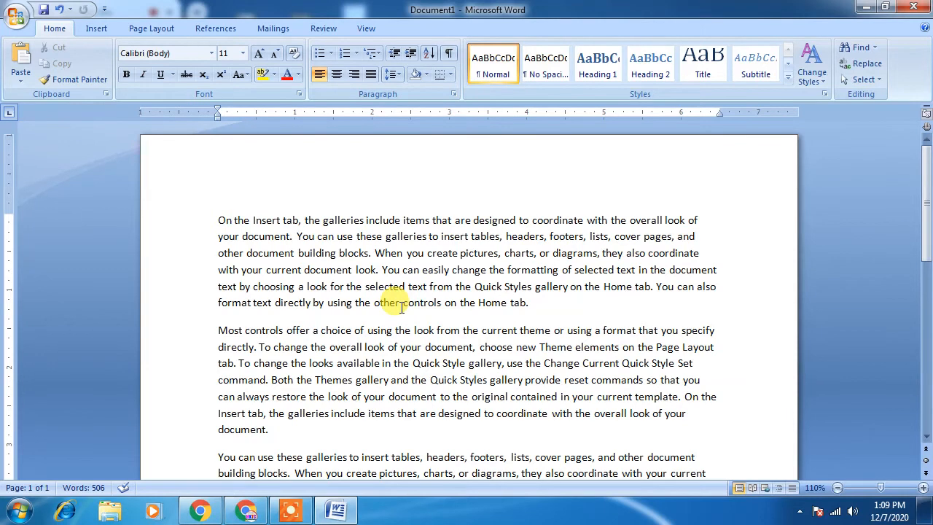
- Select the document's entire text and clear the selection again
key(ctrl+a)
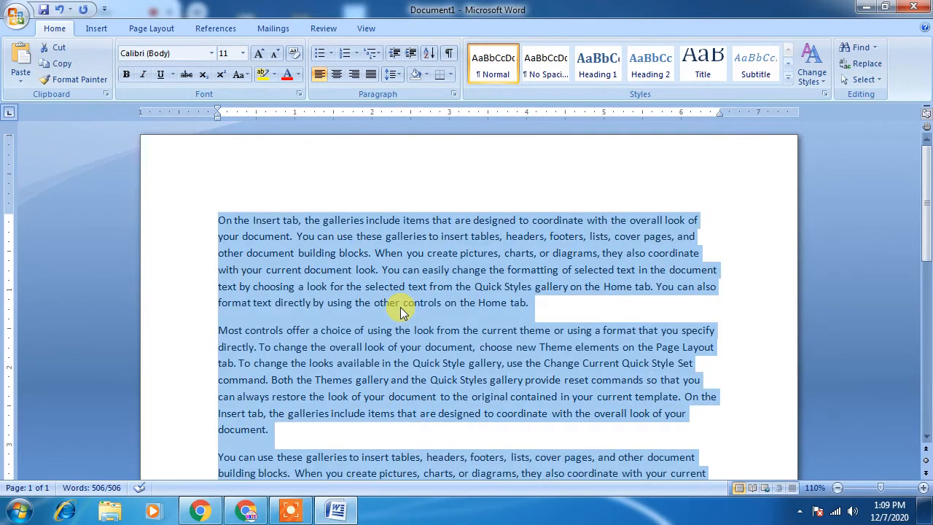
click(364, 269)
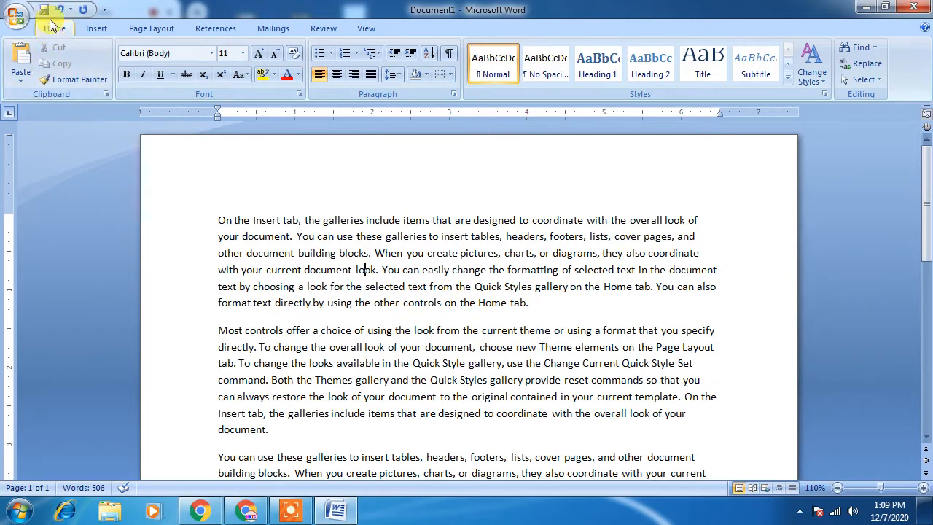
click(104, 13)
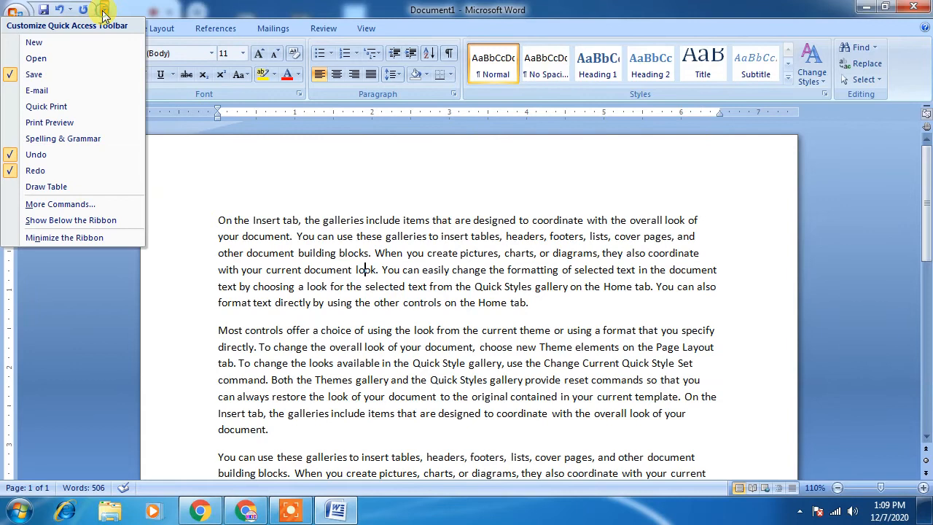
click(26, 16)
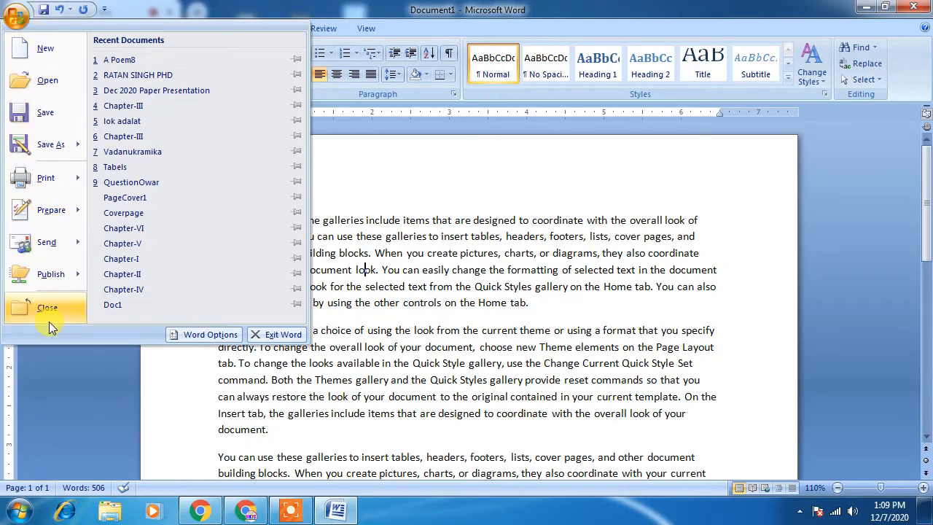
click(463, 240)
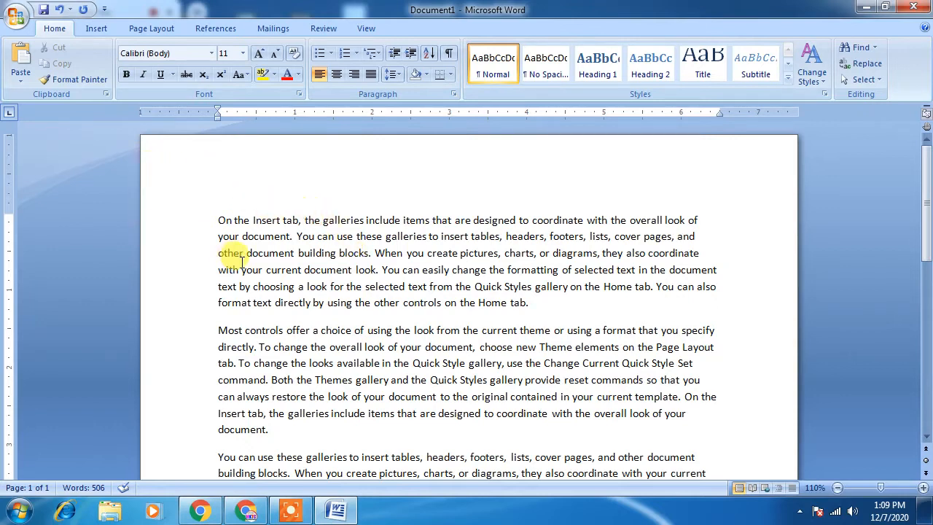
- Try selecting the first paragraph, its opening line and a longer passage, clearing each selection again
drag(218, 220, 528, 302)
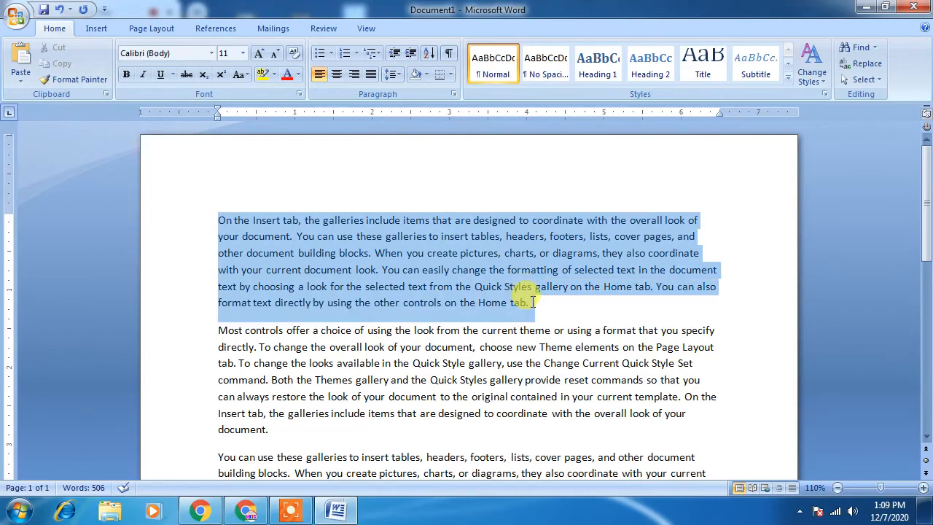
click(335, 351)
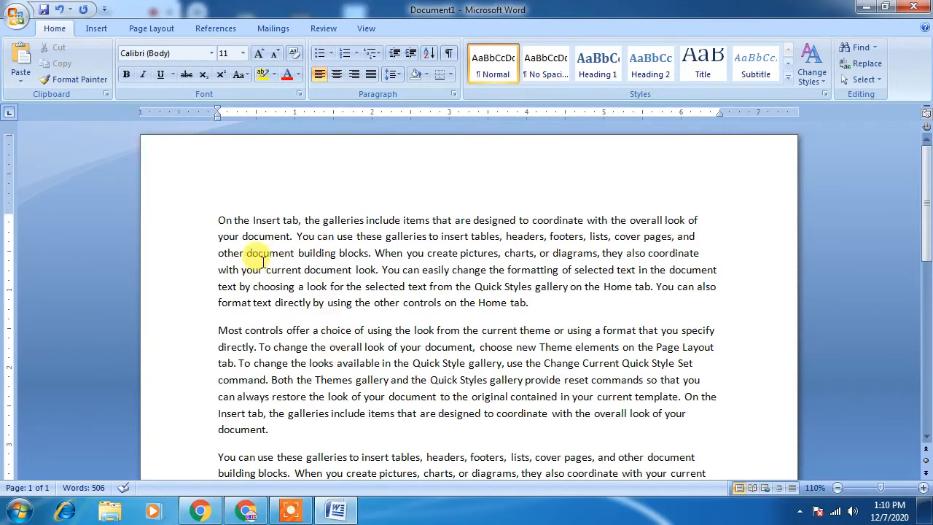
click(218, 219)
drag(217, 220, 609, 223)
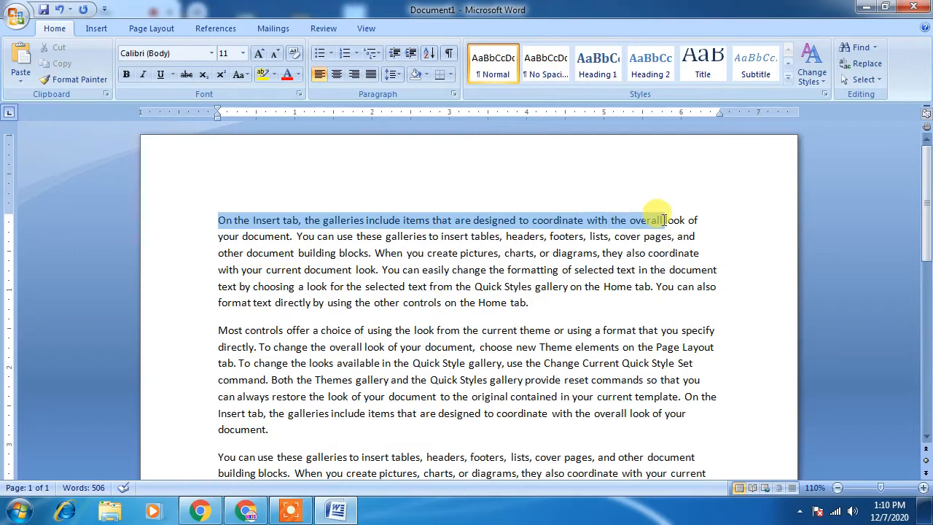
drag(663, 219, 660, 432)
click(546, 306)
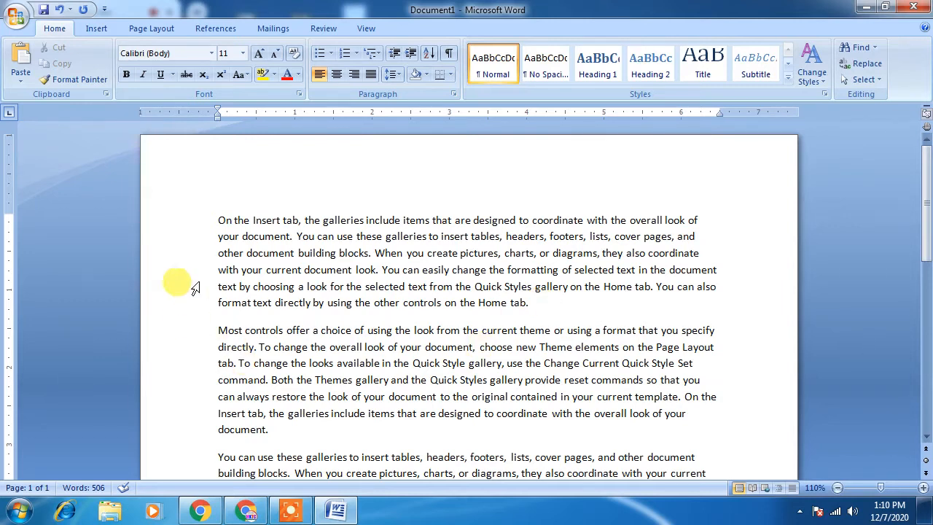
- Select the whole first paragraph, from "On the Insert tab" through "on the Home tab.", and copy it
click(218, 220)
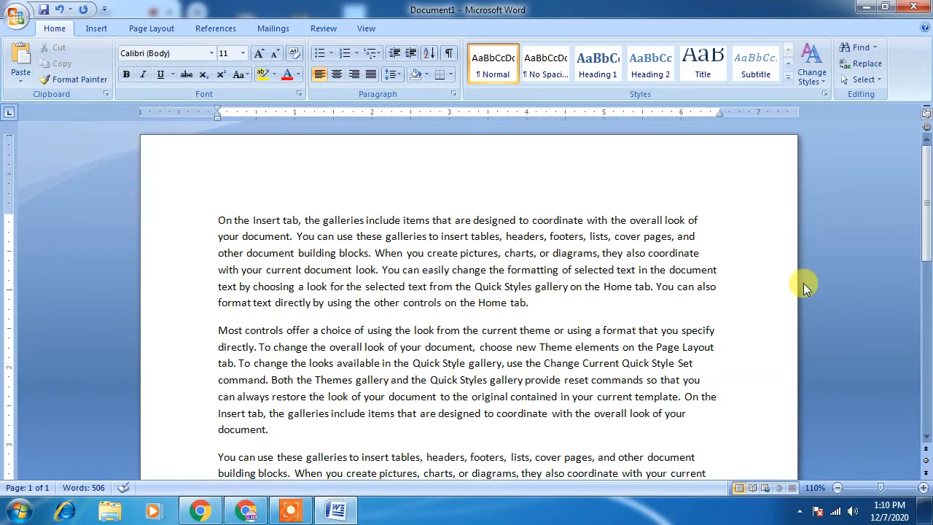
key(shift+Right)
key(shift+Right)
key(shift+Right)
key(shift+Right)
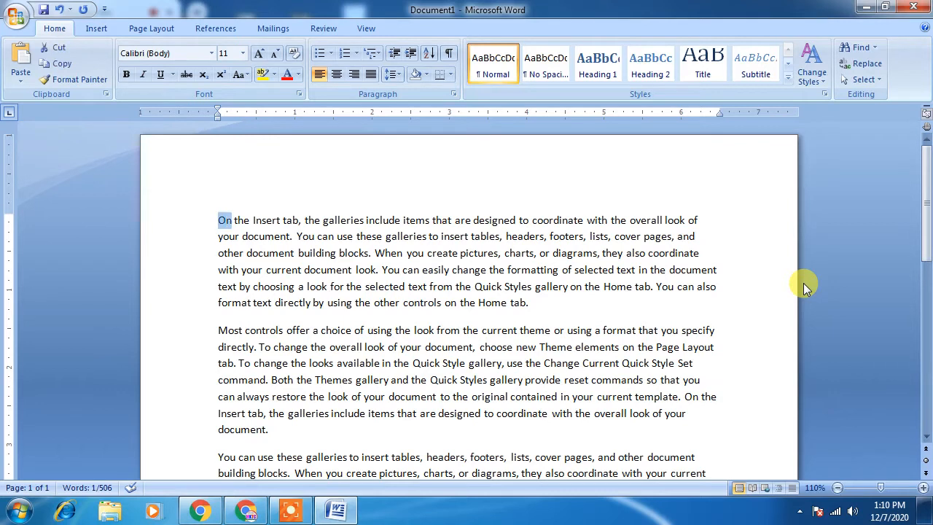
key(shift+Right)
key(shift+Right)
key(shift+Right)
key(shift+Right)
key(shift+Right)
key(shift+Right)
key(shift+Right)
key(shift+Right)
key(shift+Right)
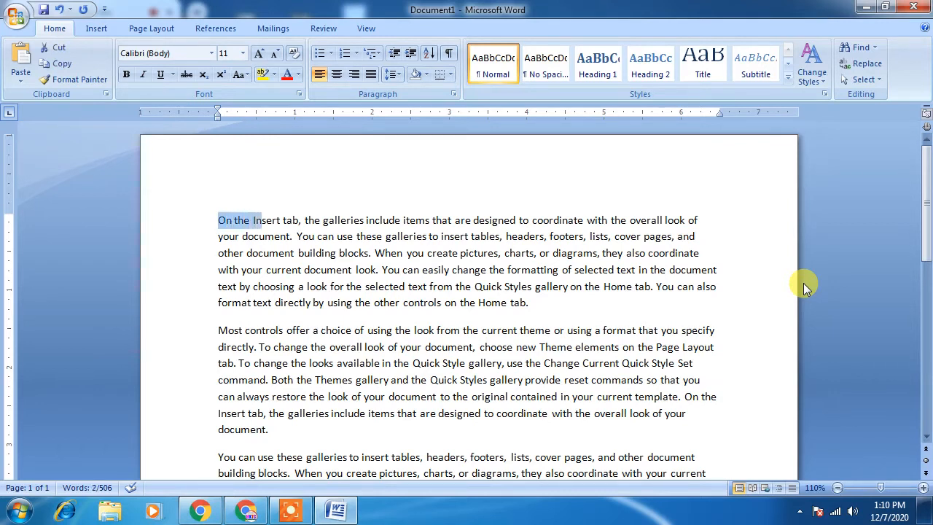
key(shift+Right)
key(shift+Right)
key(shift+Right)
key(shift+Right)
key(shift+Right)
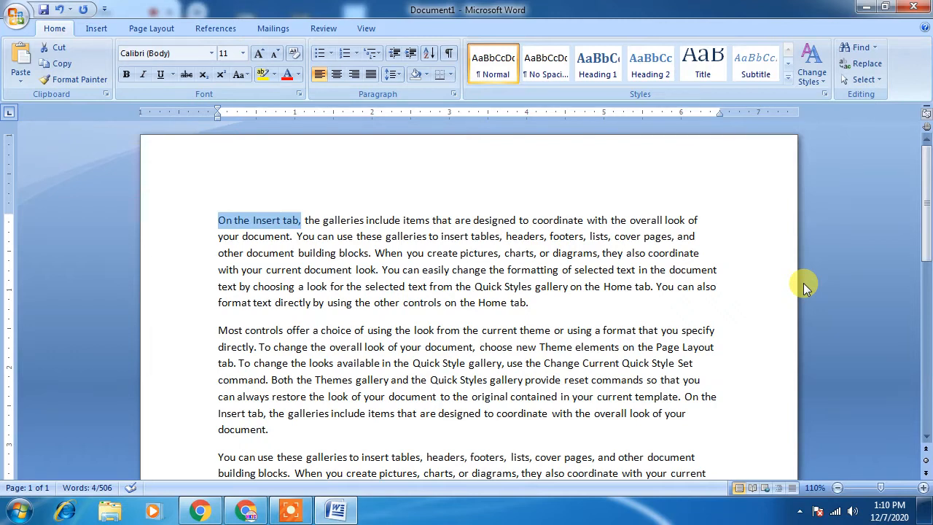
key(shift+Right)
key(shift+Right)
key(shift+Right)
key(shift+Right)
key(shift+Right)
key(shift+Right)
key(shift+Right)
key(shift+Right)
key(shift+Right)
key(shift+Right)
key(shift+Right)
key(shift+Right)
key(shift+Right)
key(shift+Right)
key(shift+Right)
key(shift+Right)
key(shift+Right)
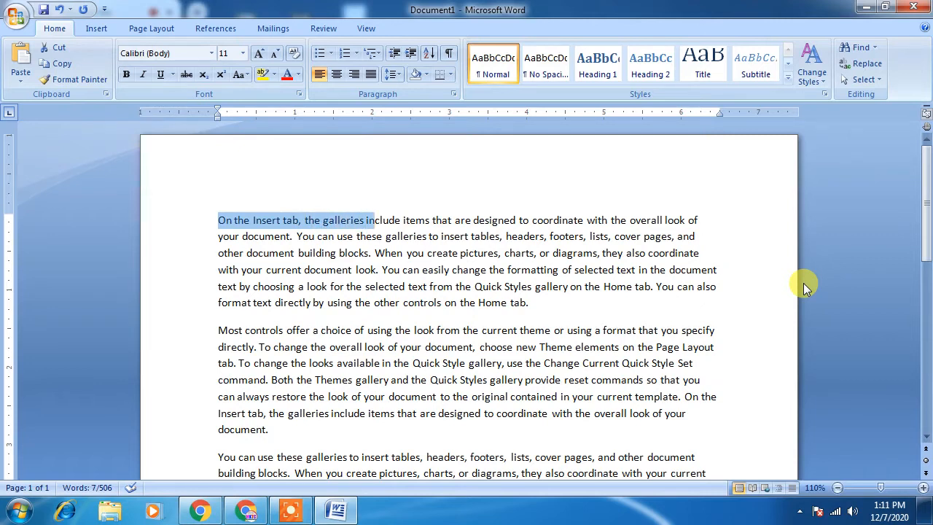
key(shift+Down)
key(shift+Down)
key(shift+Down)
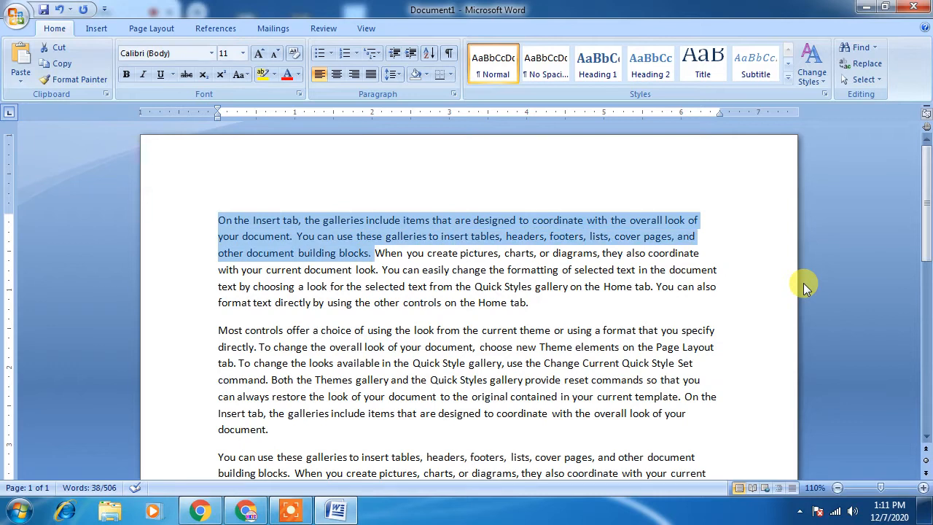
key(shift+Down)
key(shift+Down)
key(shift+Down)
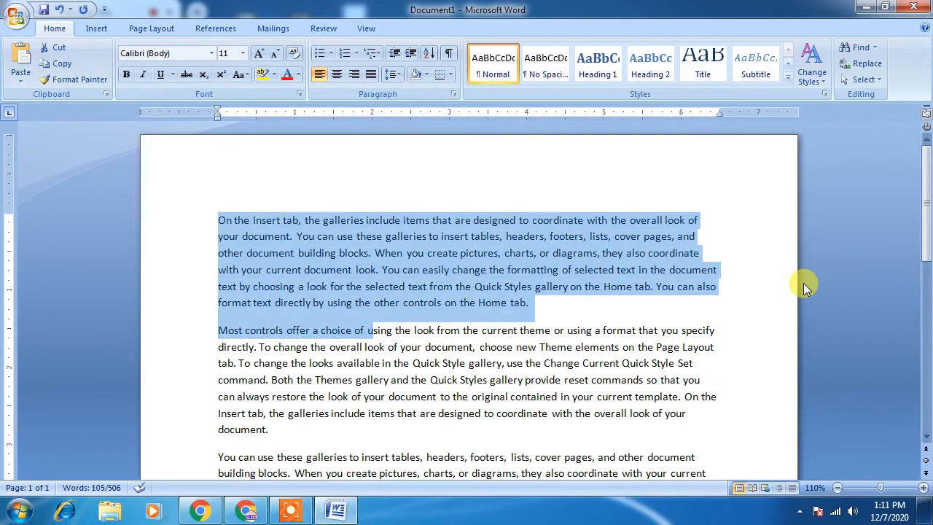
key(shift+Up)
key(shift+Right)
key(shift+Right)
key(shift+Right)
key(shift+Right)
key(shift+Right)
key(shift+Right)
key(shift+Right)
key(shift+Right)
key(shift+Right)
key(shift+Right)
key(shift+Right)
key(shift+Right)
key(shift+Right)
key(shift+Right)
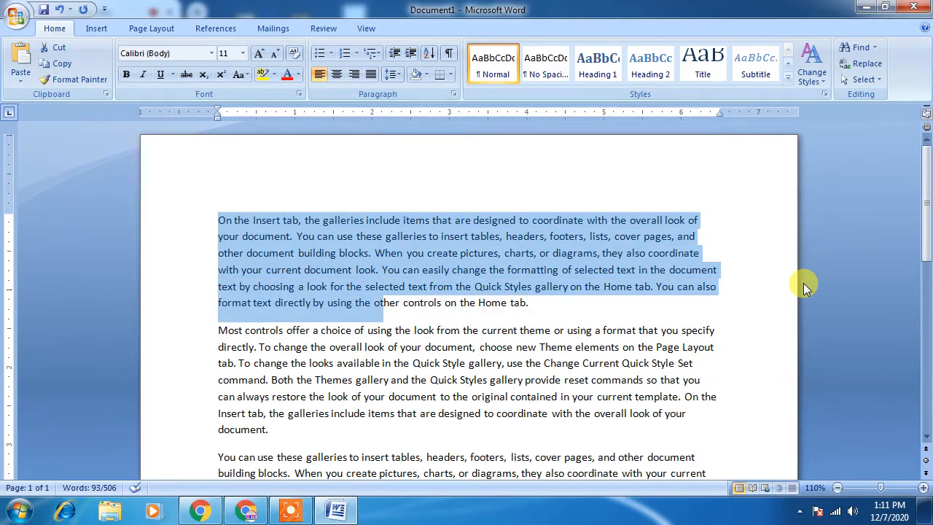
key(shift+Right)
key(shift+Right)
key(shift+Right)
key(shift+Right)
key(shift+Right)
key(shift+Right)
key(shift+Right)
key(shift+Right)
key(shift+Right)
key(shift+Right)
key(shift+Right)
key(shift+Right)
key(shift+Right)
key(shift+Right)
key(shift+Right)
key(shift+Right)
key(shift+Right)
key(shift+Right)
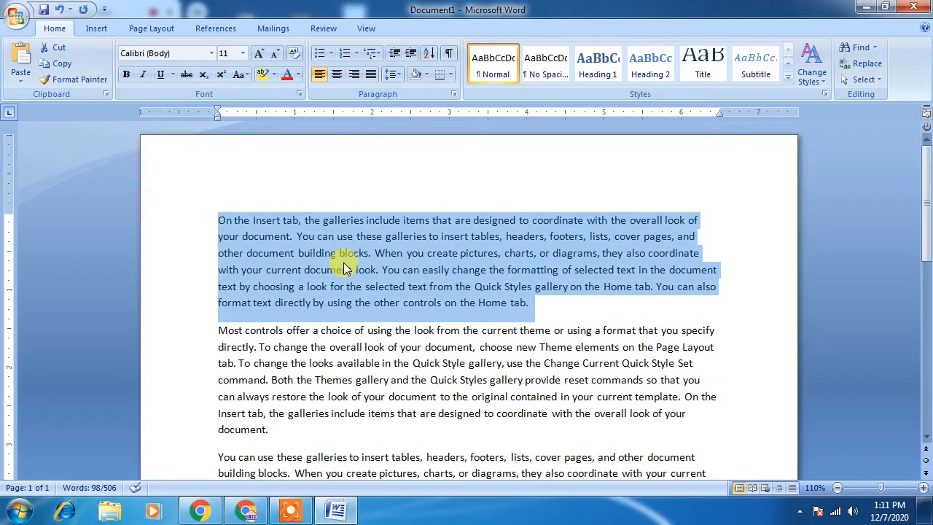
click(70, 67)
click(62, 67)
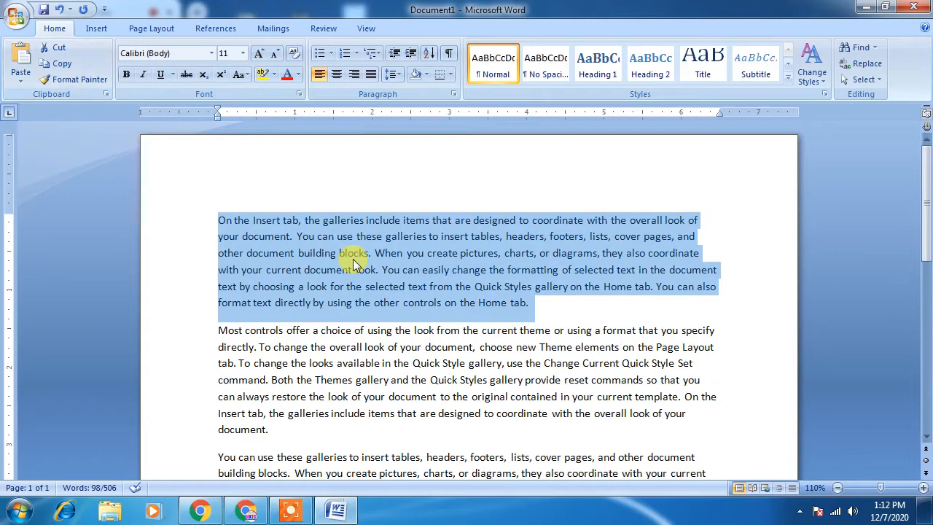
- Paste the copied paragraph on a new line below the document's last paragraph
scroll(347, 368, down, 2)
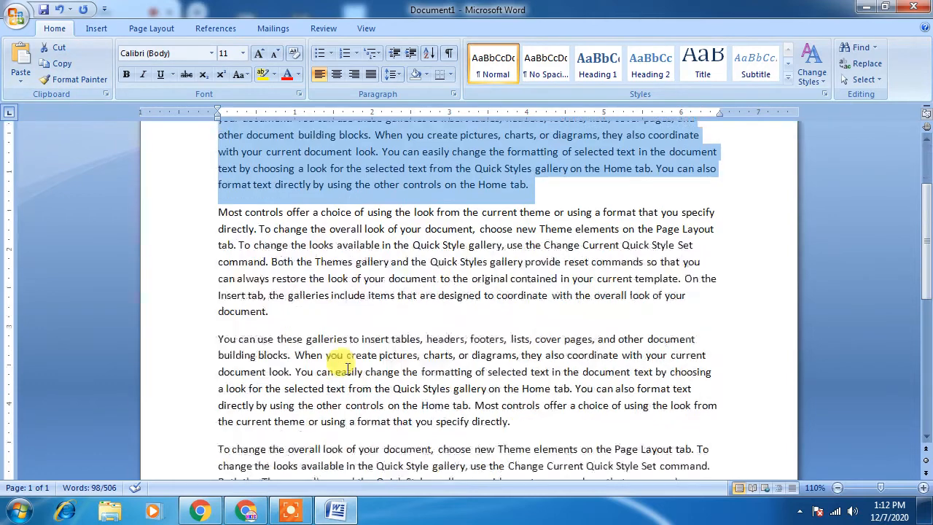
scroll(346, 368, down, 8)
click(352, 321)
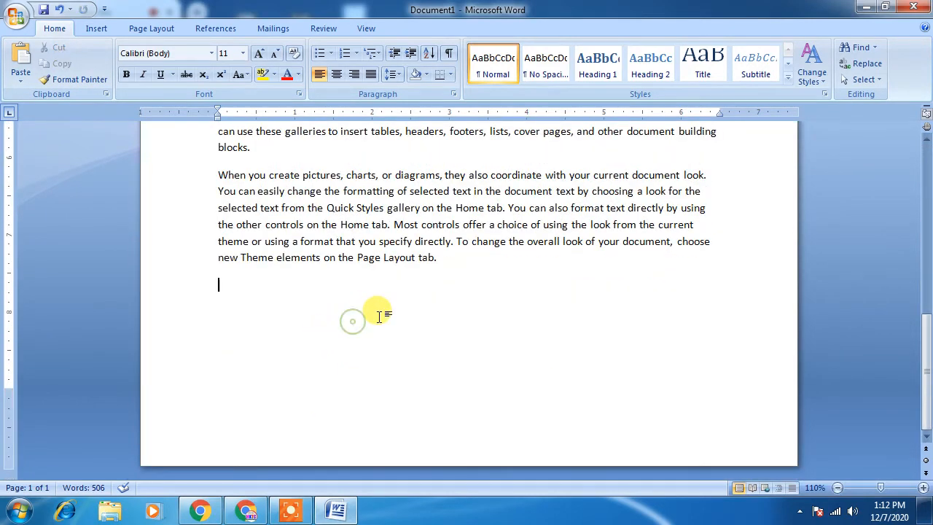
key(Return)
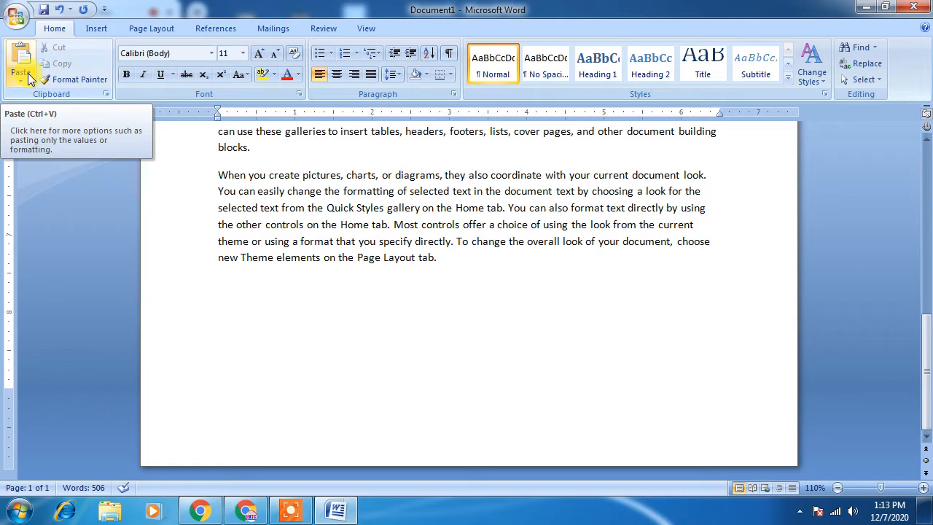
click(29, 78)
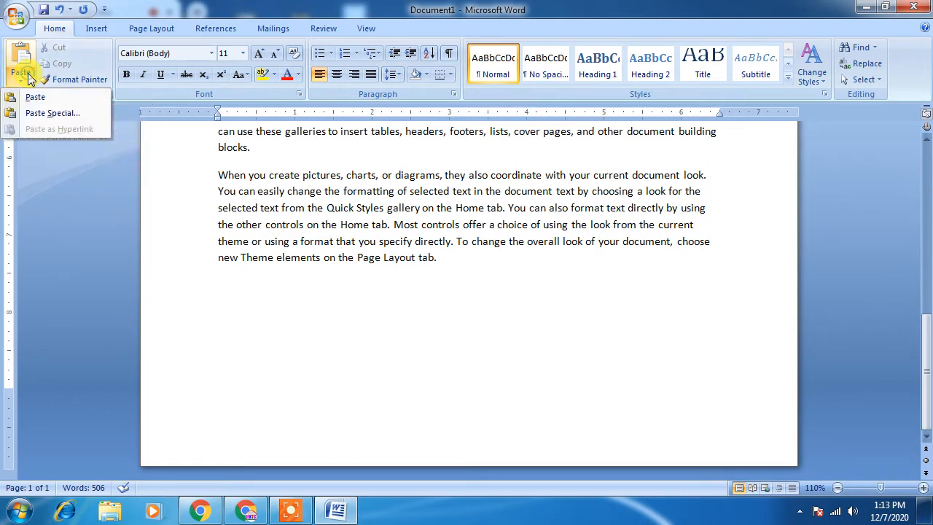
click(43, 98)
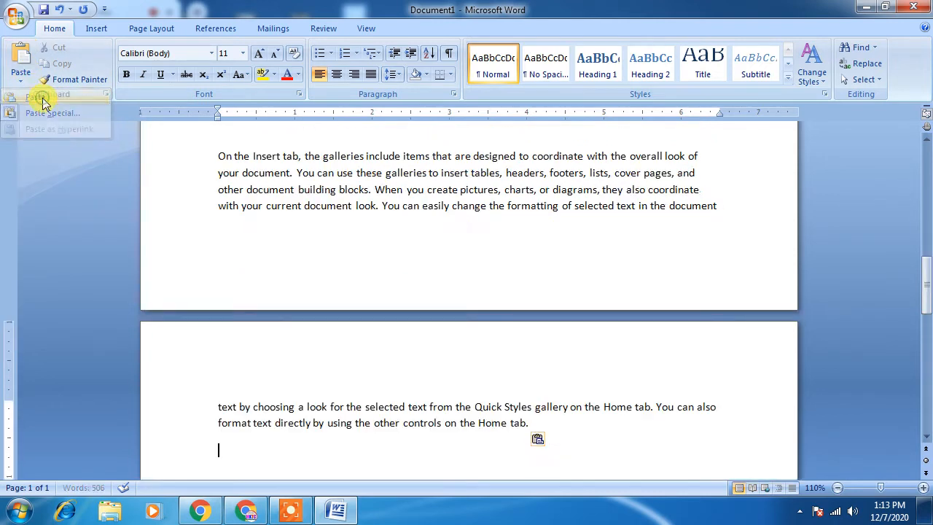
- Paste the same paragraph two more times below the first pasted copy on page 2
scroll(401, 380, down, 3)
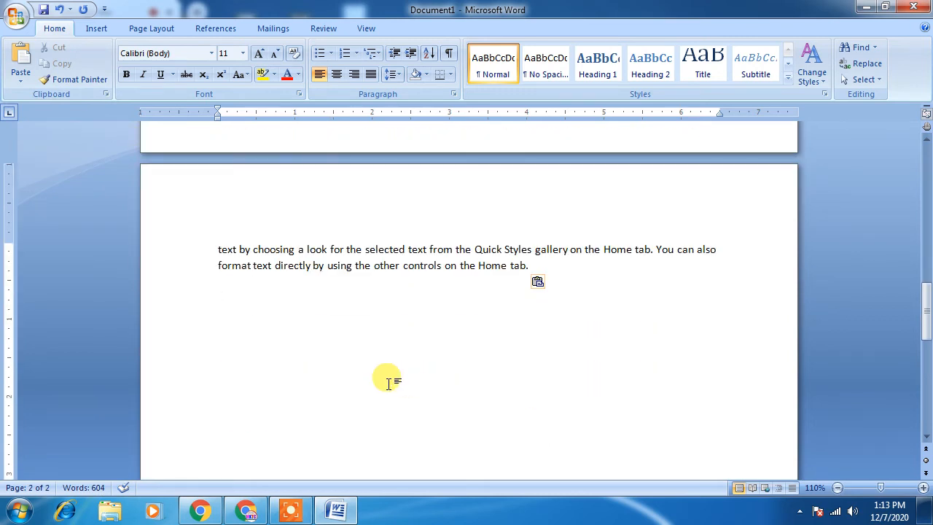
key(ctrl+v)
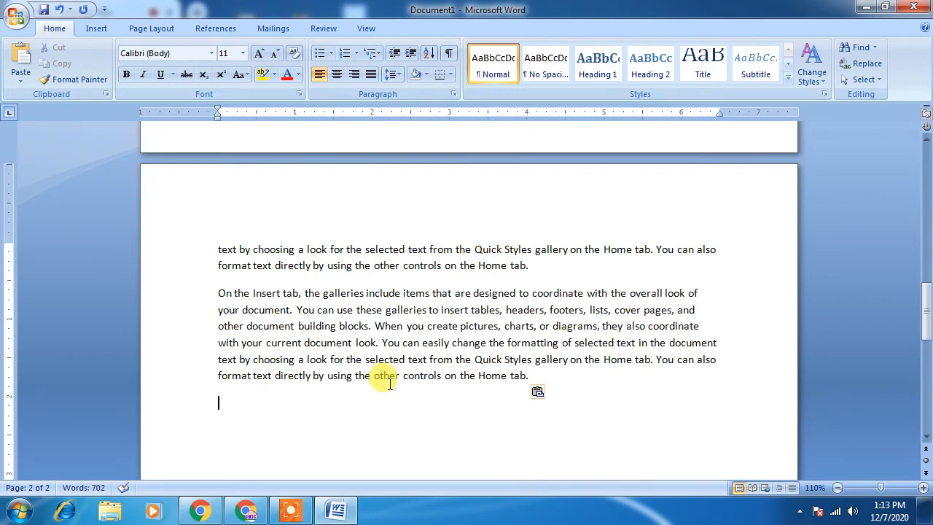
key(ctrl+v)
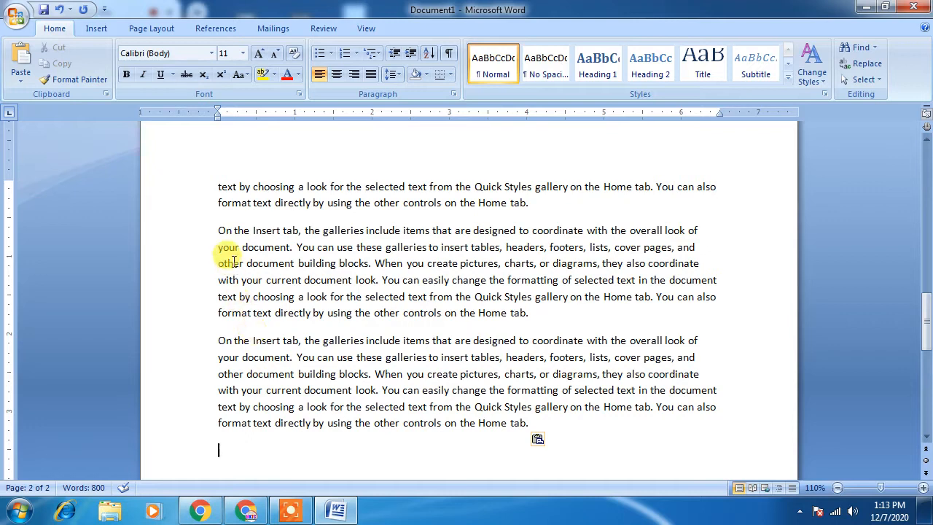
- Cut the first full "On the Insert tab" paragraph on page 2 and paste it below the remaining copy, after an empty line
drag(204, 230, 209, 313)
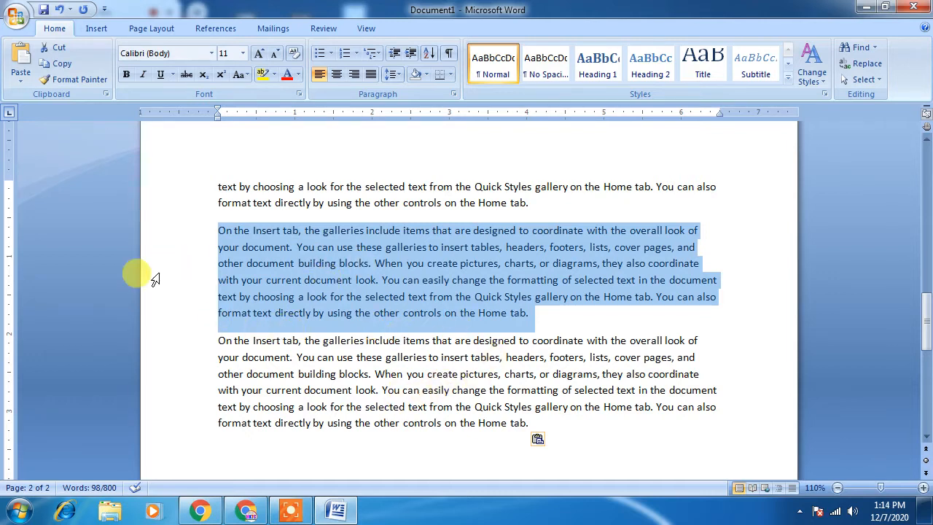
click(60, 48)
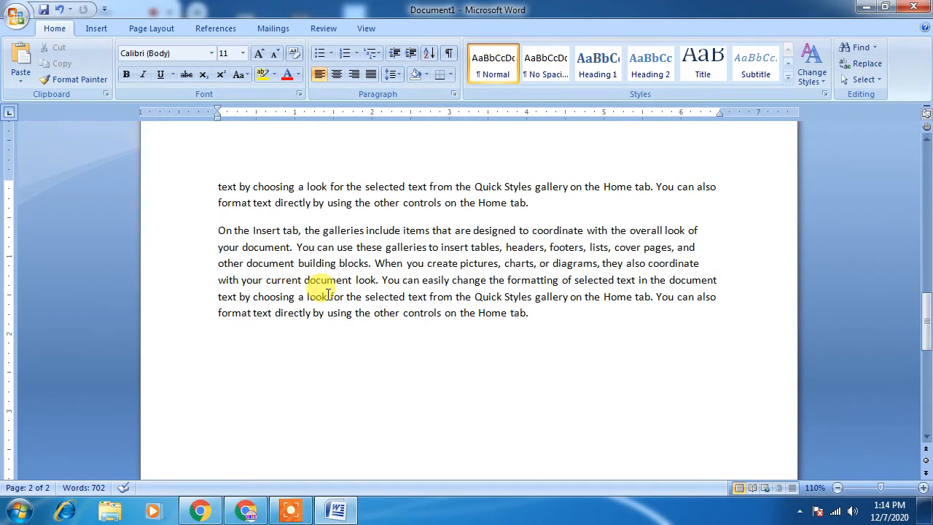
click(596, 319)
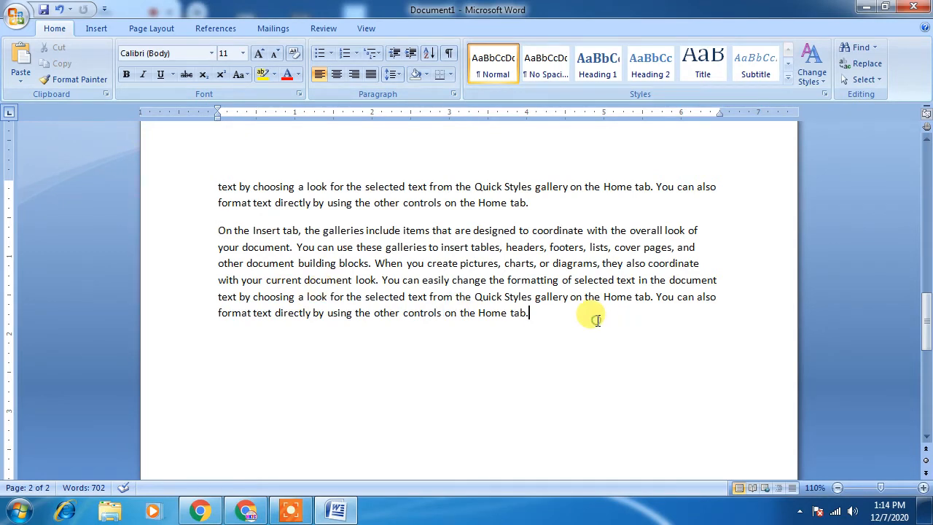
key(Return)
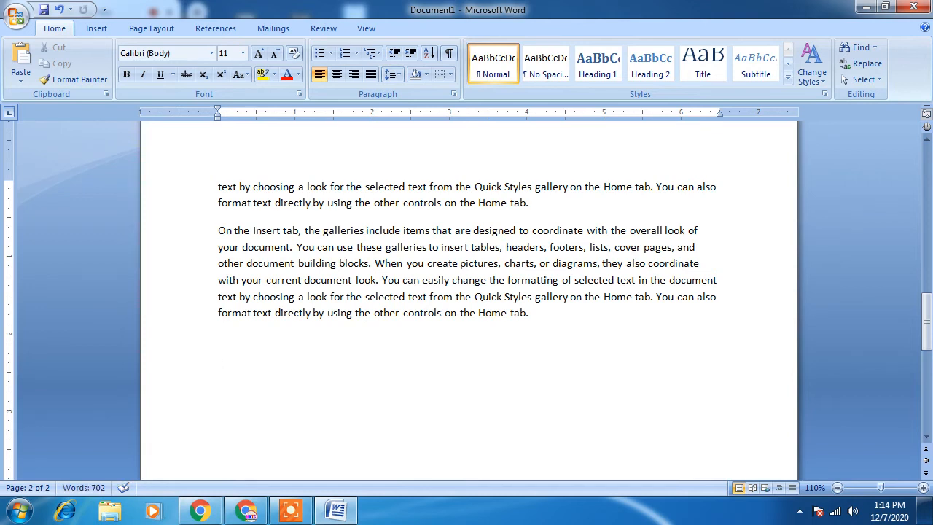
key(ctrl+v)
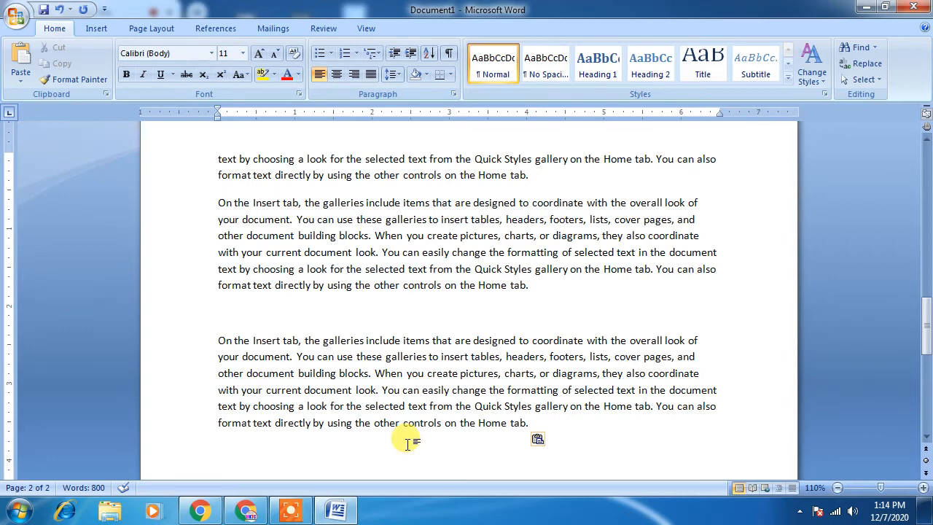
- Format "the galleries include items that" in the document's first paragraph as bold, italic, red and size 18
scroll(407, 443, up, 15)
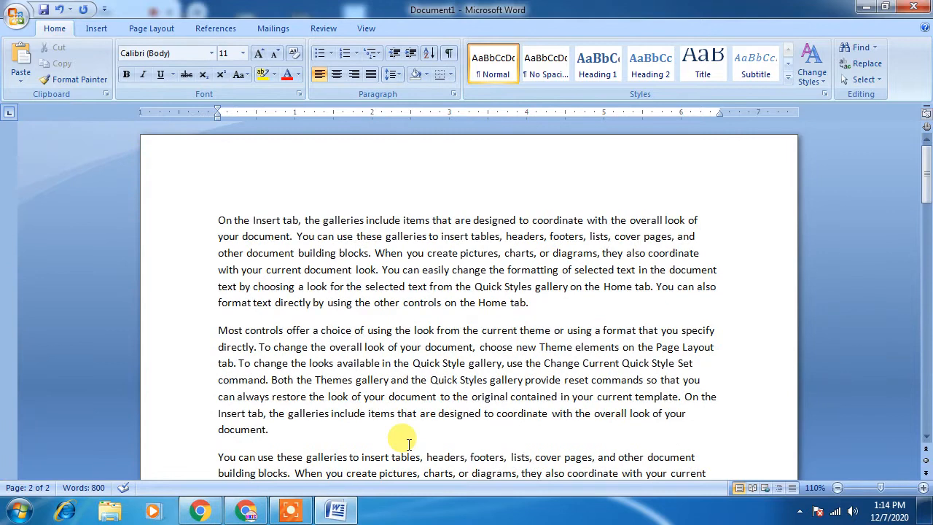
click(320, 219)
drag(320, 219, 444, 221)
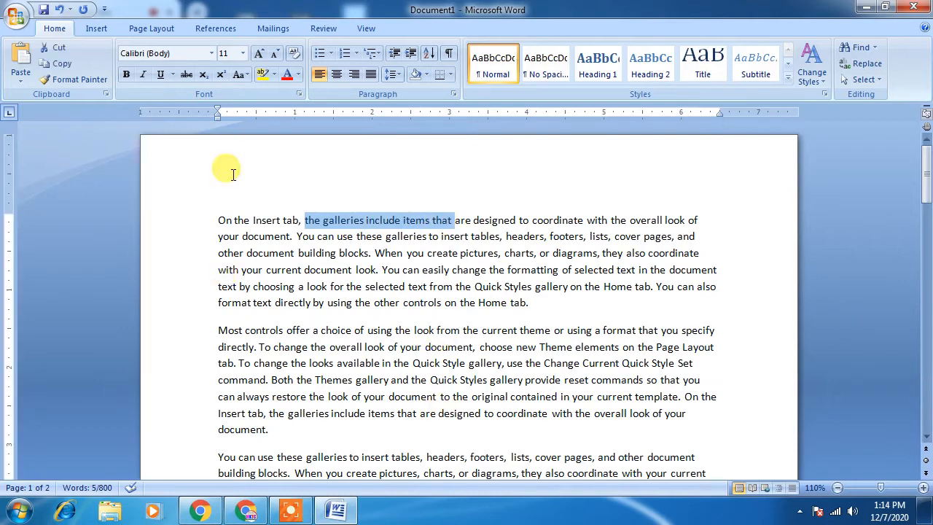
click(128, 75)
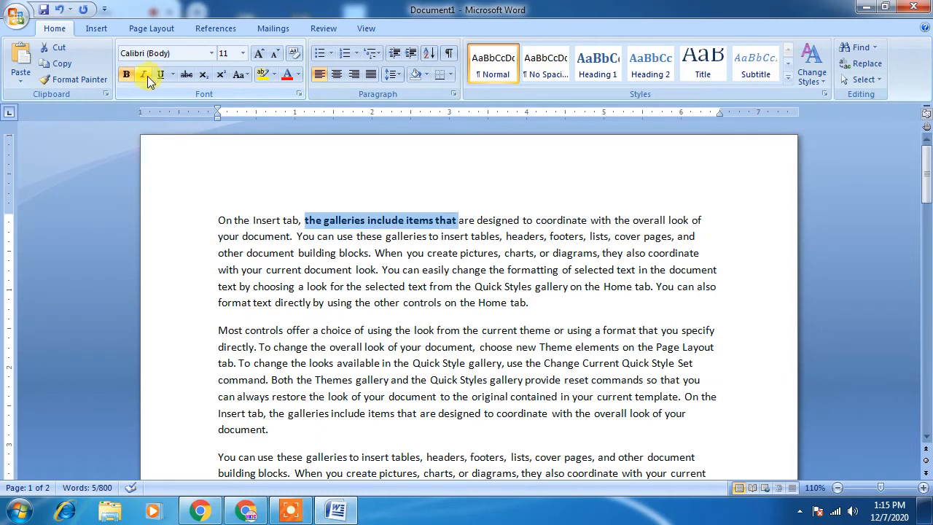
click(141, 78)
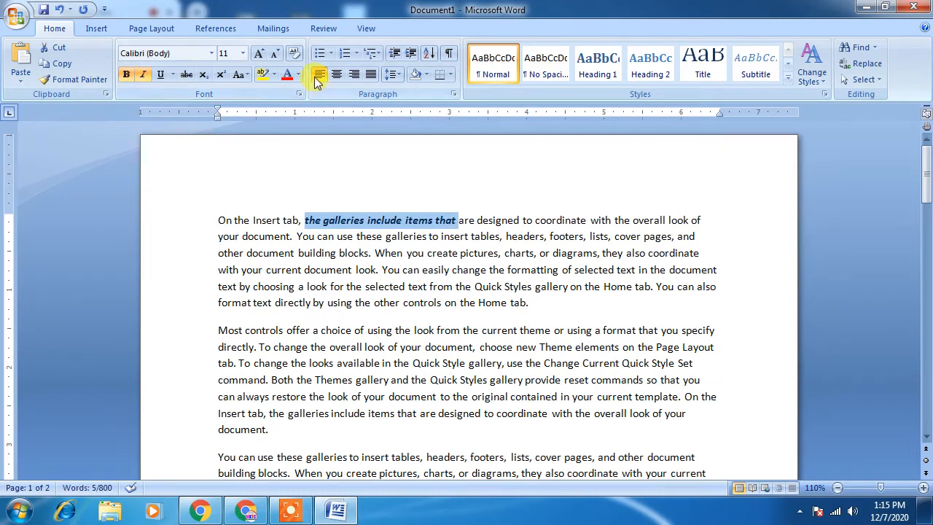
click(290, 80)
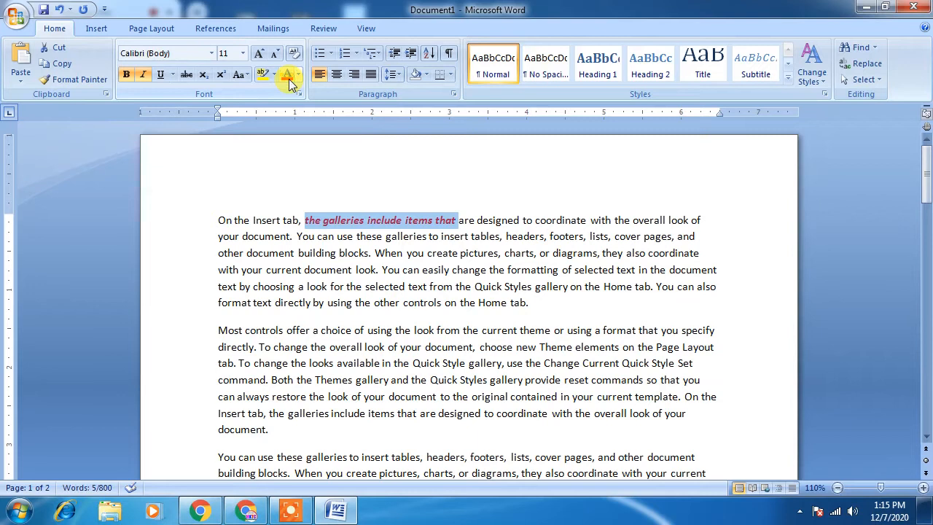
click(243, 54)
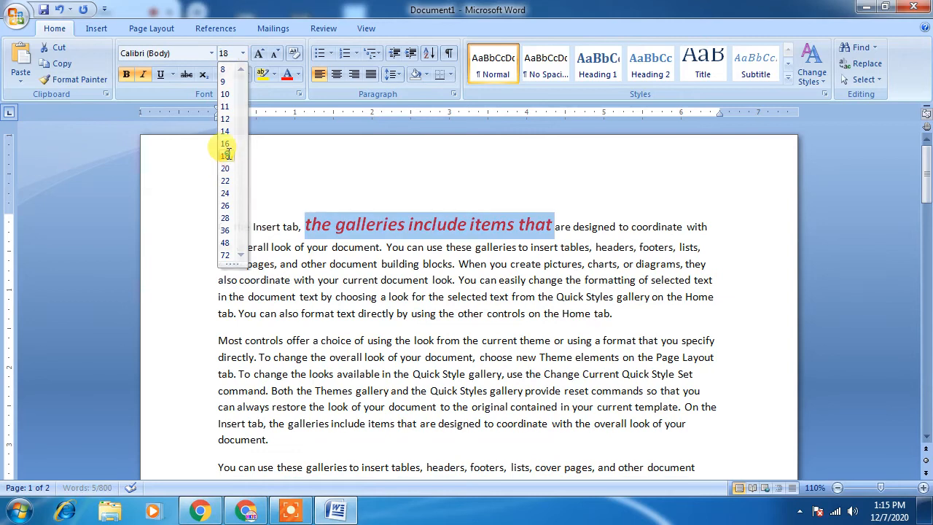
click(226, 155)
click(431, 331)
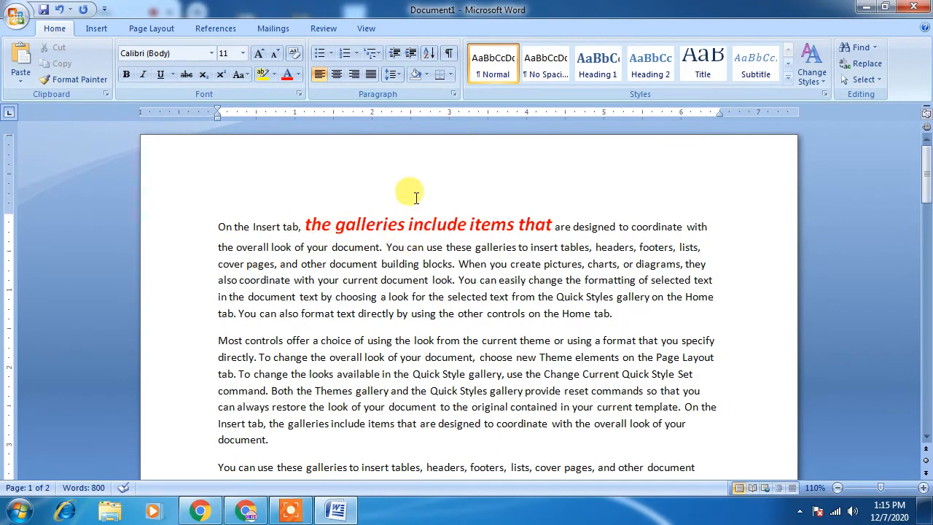
- Copy the formatting of "galleries" with Format Painter onto "Themes gallery and the" in the second paragraph
drag(286, 340, 347, 344)
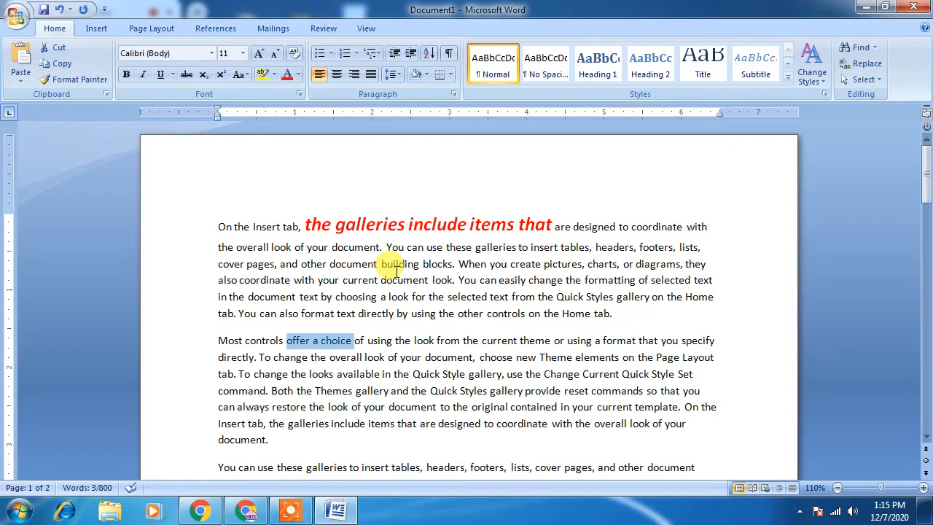
double_click(360, 225)
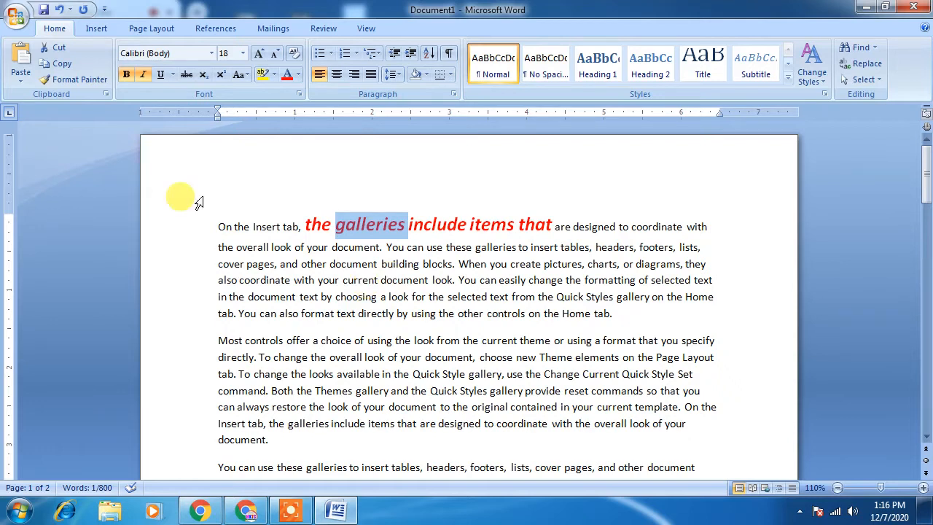
click(72, 82)
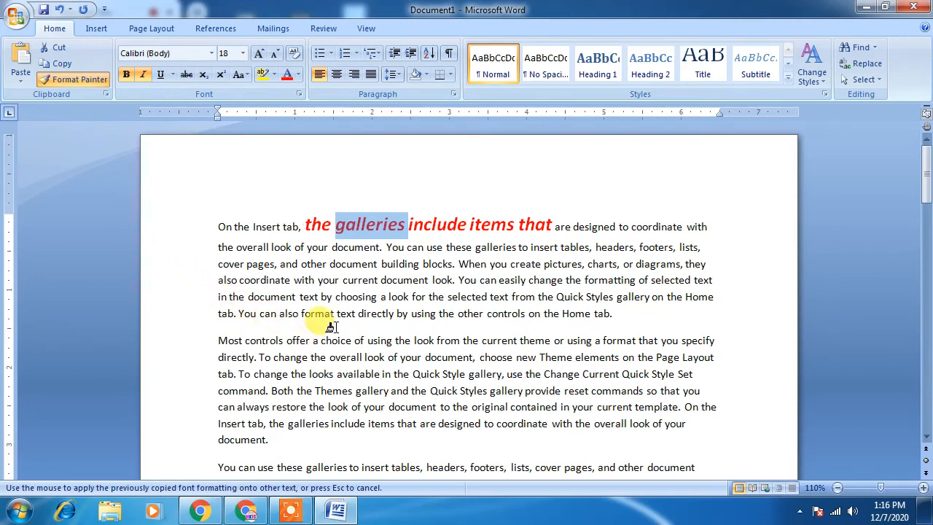
scroll(330, 328, down, 2)
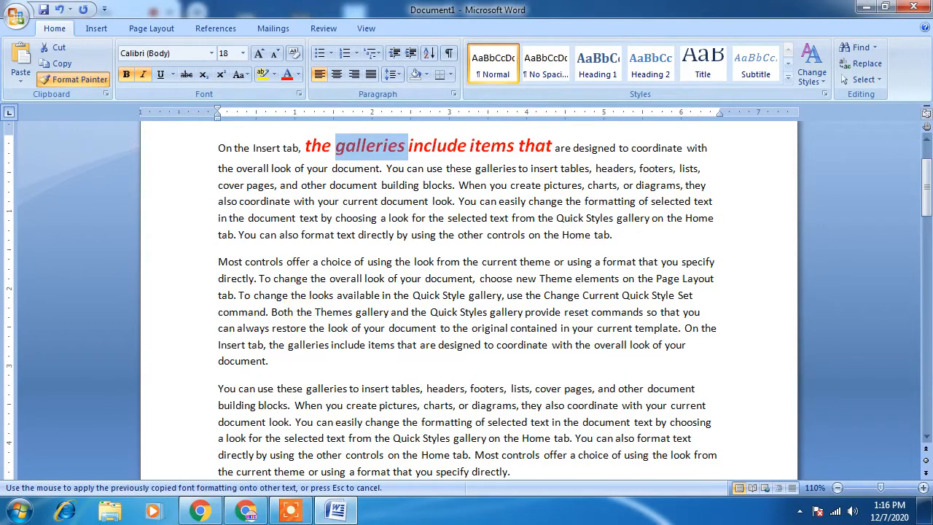
mouse_move(315, 312)
mouse_down()
mouse_move(514, 313)
mouse_move(521, 347)
mouse_move(440, 327)
mouse_move(421, 312)
mouse_up()
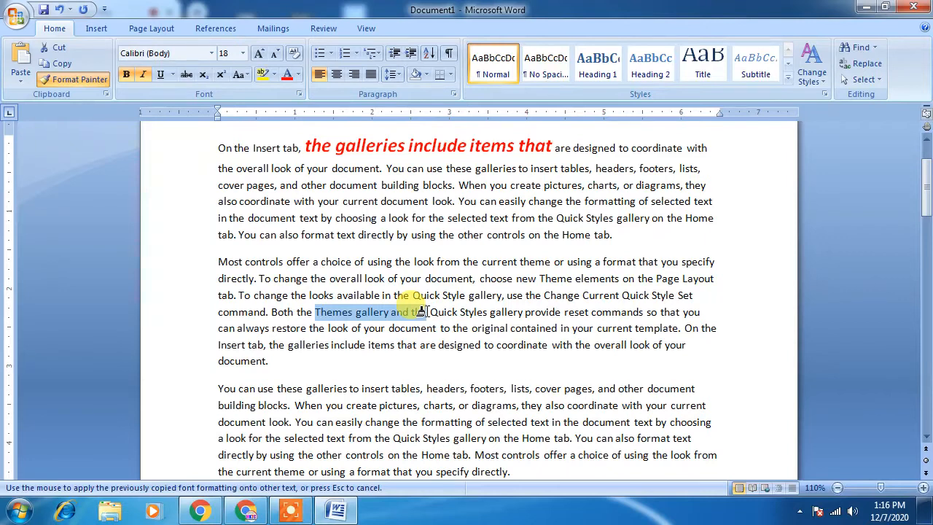
drag(421, 312, 429, 312)
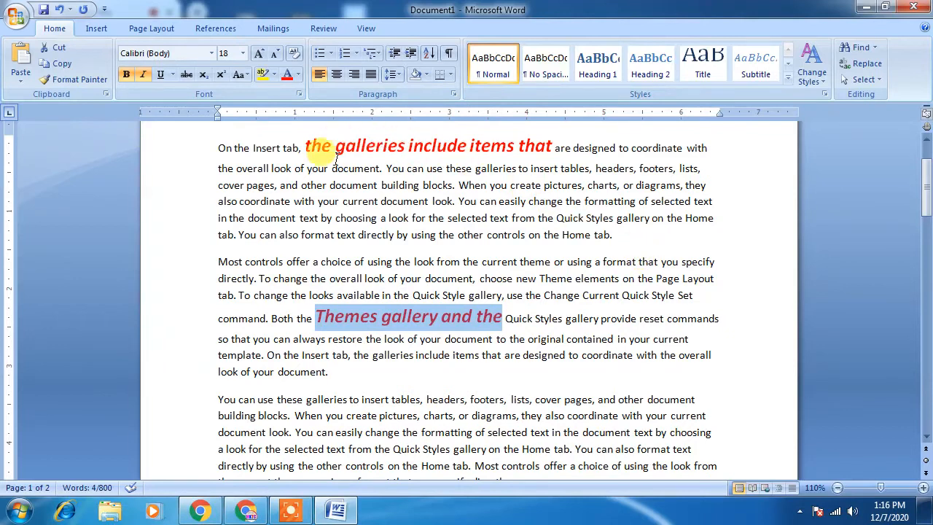
click(455, 383)
- Copy the formatting of the red word "Themes" with Format Painter onto "Quick" in the third paragraph
scroll(513, 367, down, 2)
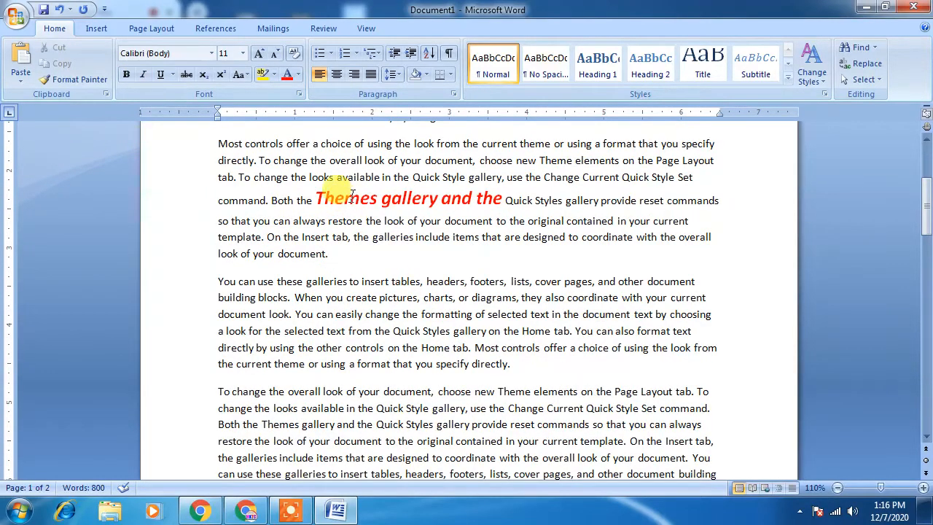
drag(344, 197, 359, 198)
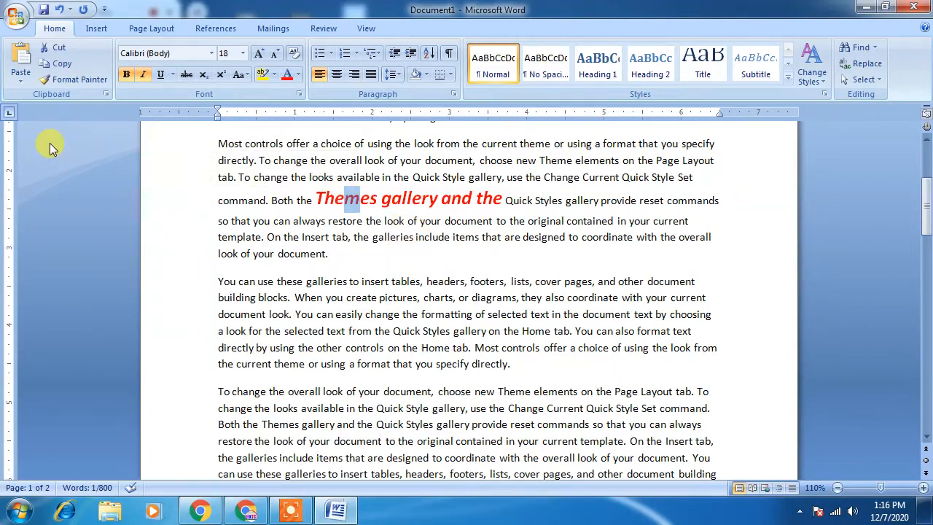
click(85, 82)
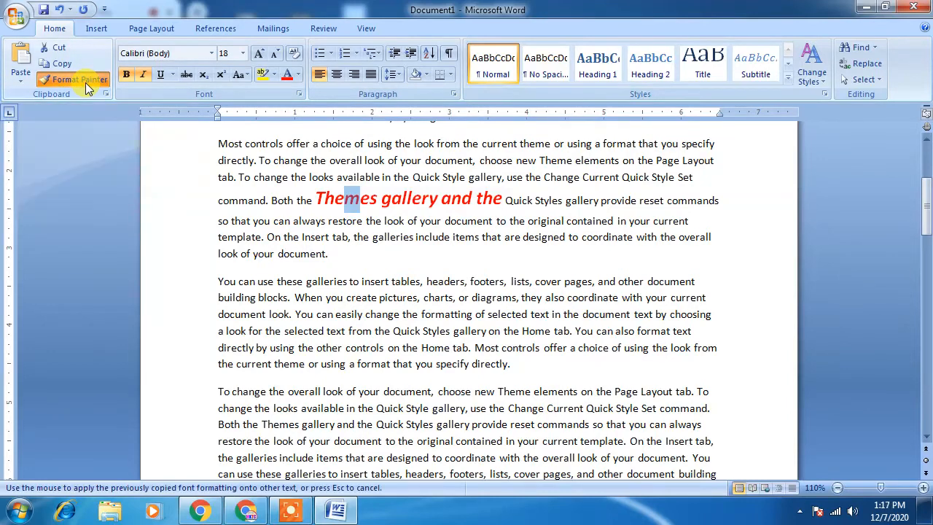
scroll(368, 294, down, 1)
scroll(368, 294, down, 1)
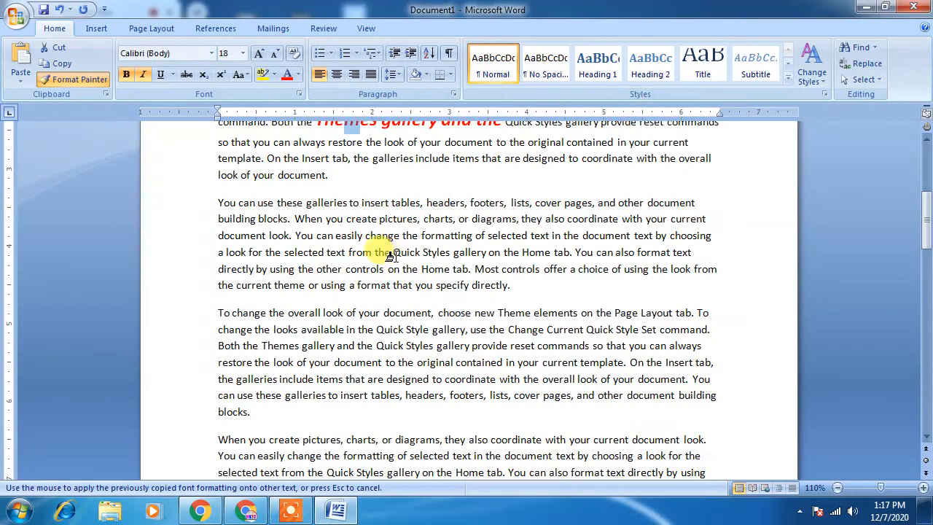
drag(393, 255, 415, 257)
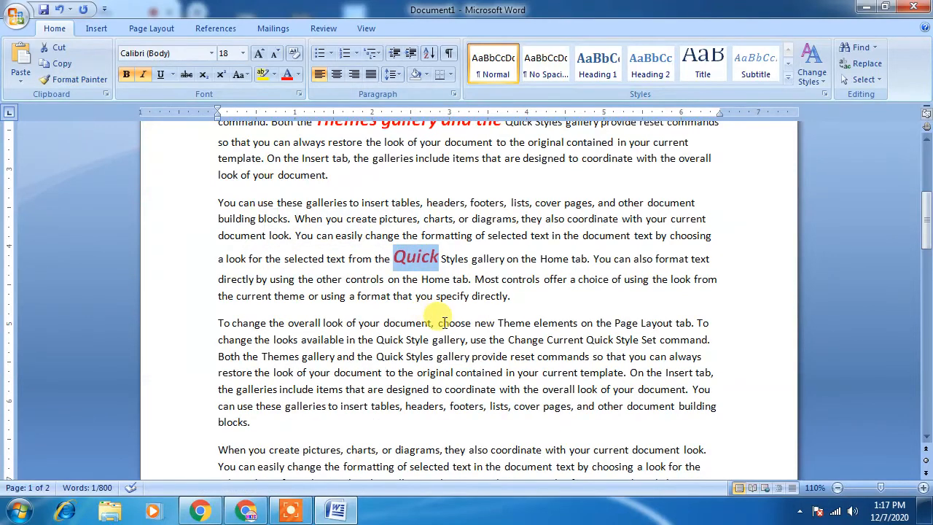
scroll(437, 321, up, 3)
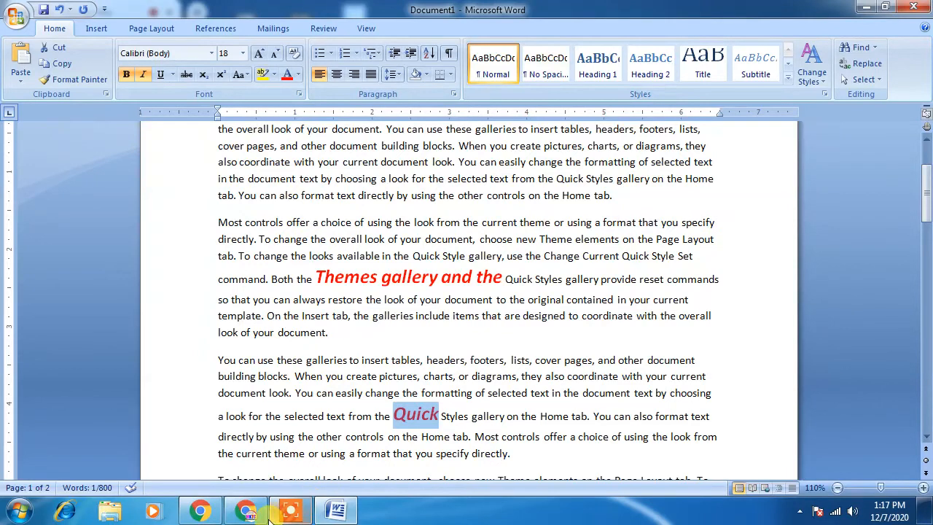
- Switch to the Google Meet call, admit the waiting participant and return to the Word document
click(246, 510)
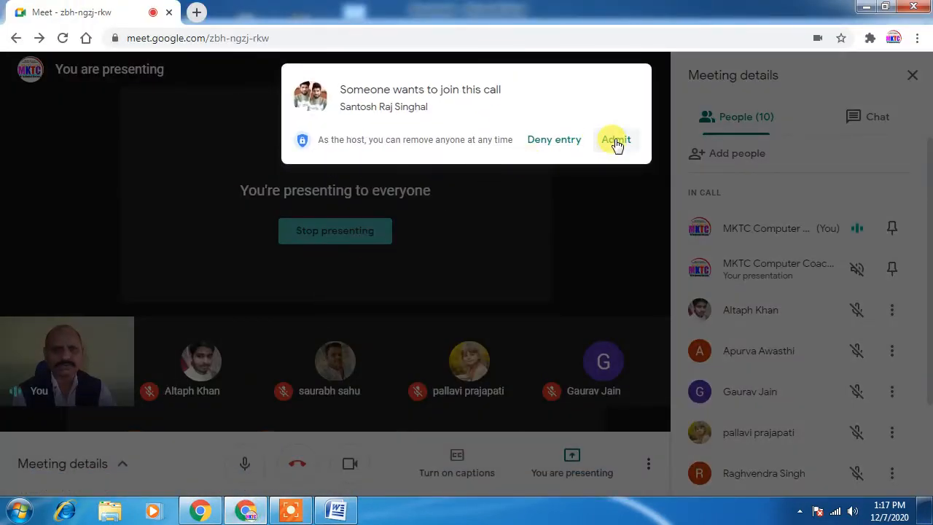
click(616, 140)
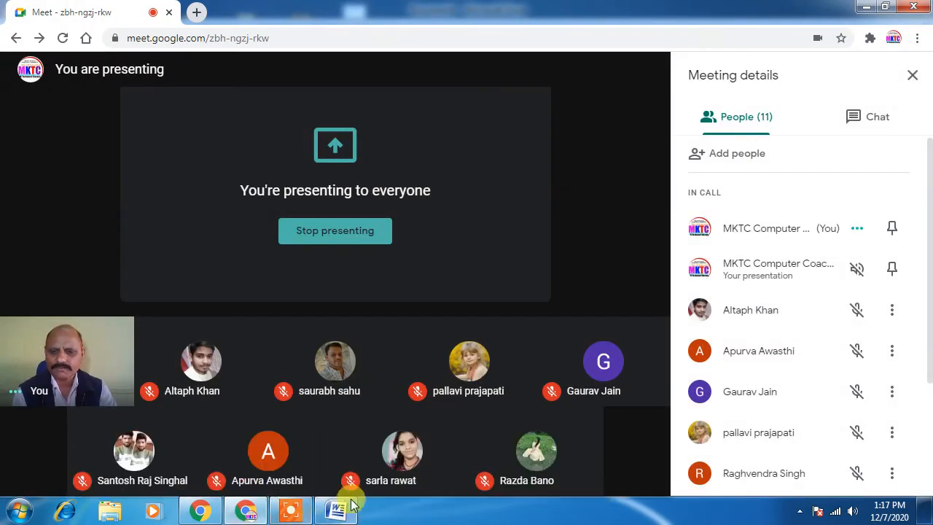
click(336, 510)
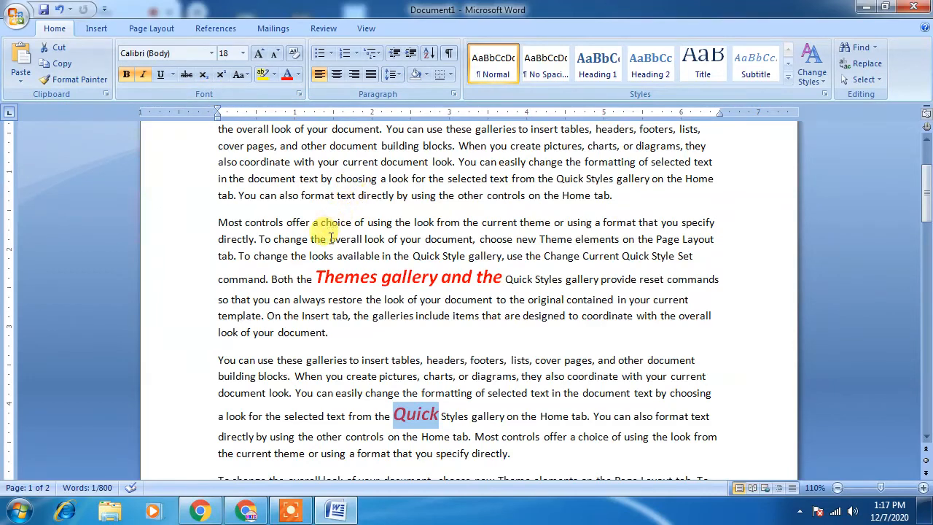
- Set the font of the fourth paragraph, beginning "To change the overall look of your document", to Algerian
scroll(326, 237, down, 1)
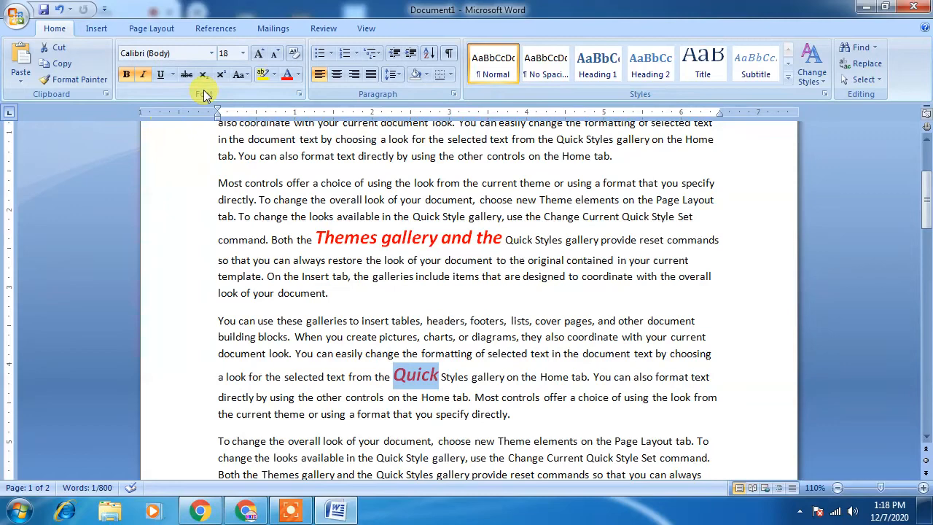
scroll(389, 260, up, 4)
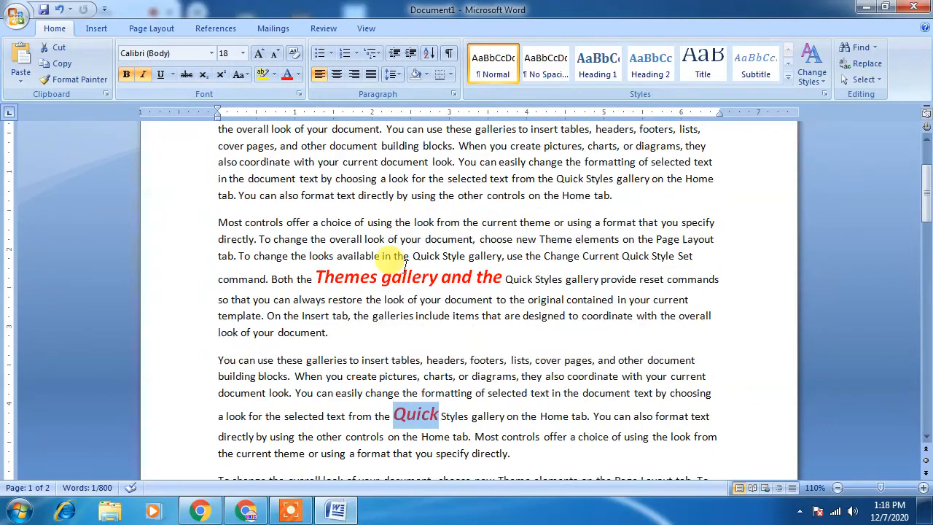
scroll(246, 296, down, 4)
scroll(355, 329, down, 4)
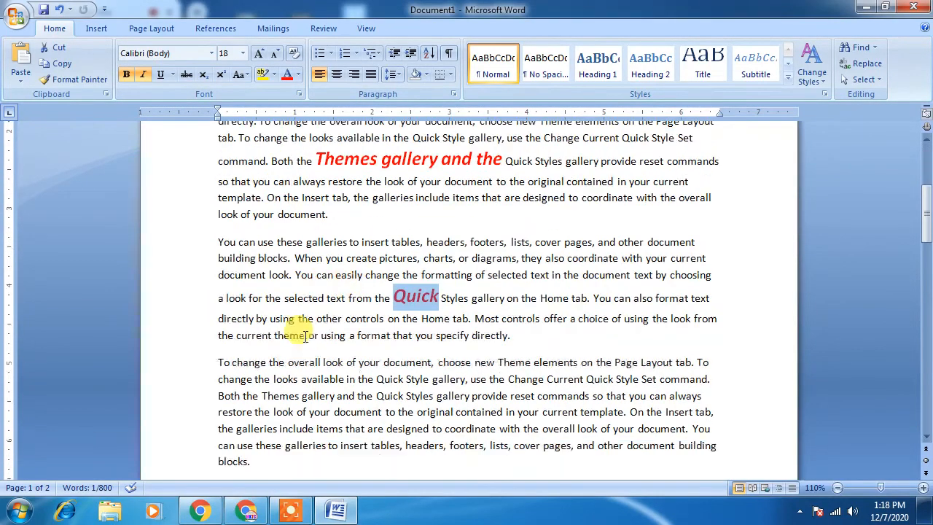
drag(204, 248, 183, 343)
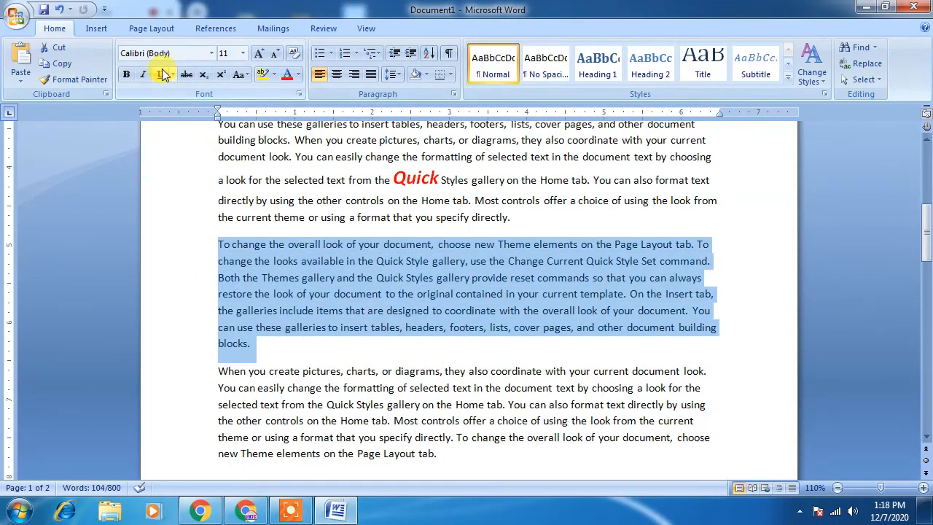
click(211, 55)
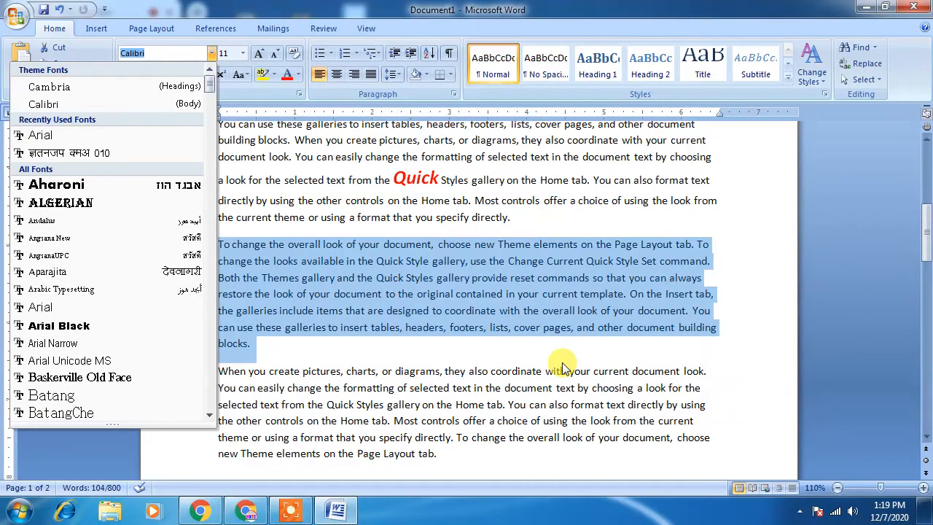
click(67, 207)
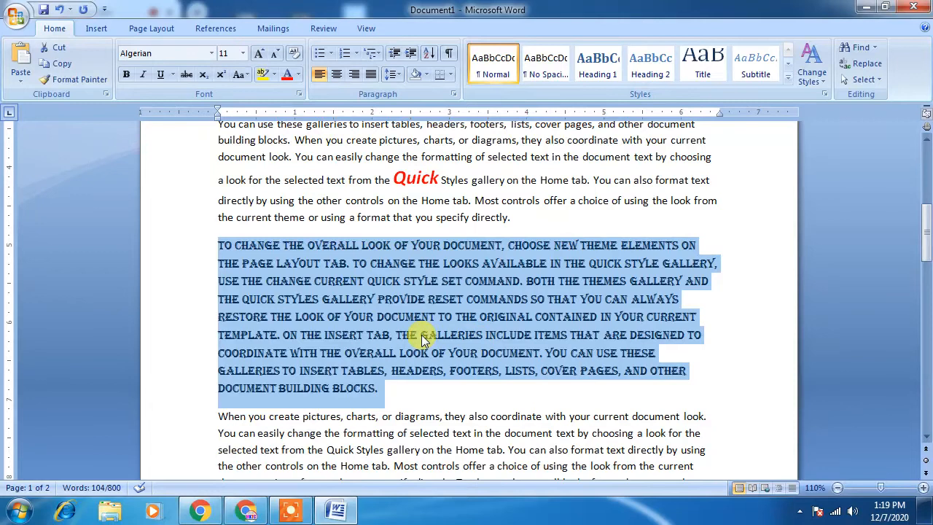
scroll(424, 342, down, 1)
click(433, 296)
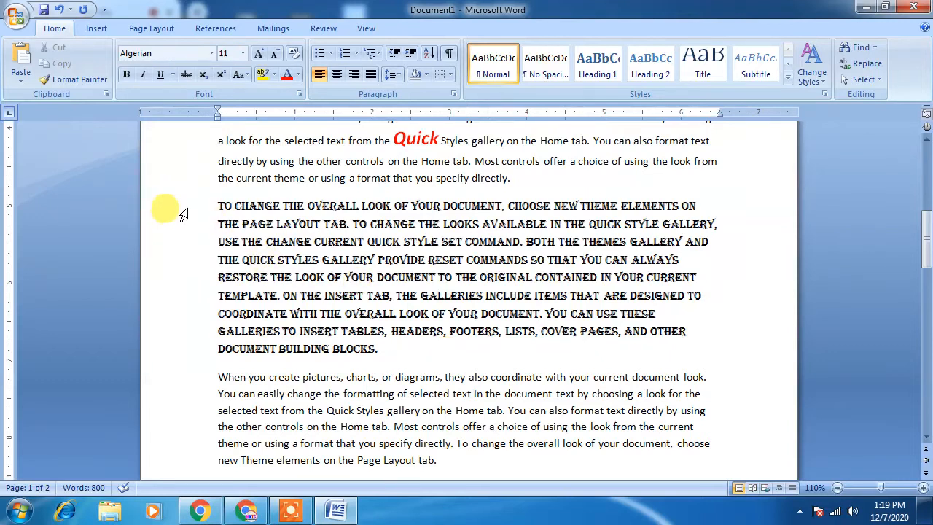
- Set the font size of the fifth paragraph, beginning "When you create pictures, charts, or diagrams", to 20
scroll(182, 218, down, 3)
drag(184, 264, 189, 340)
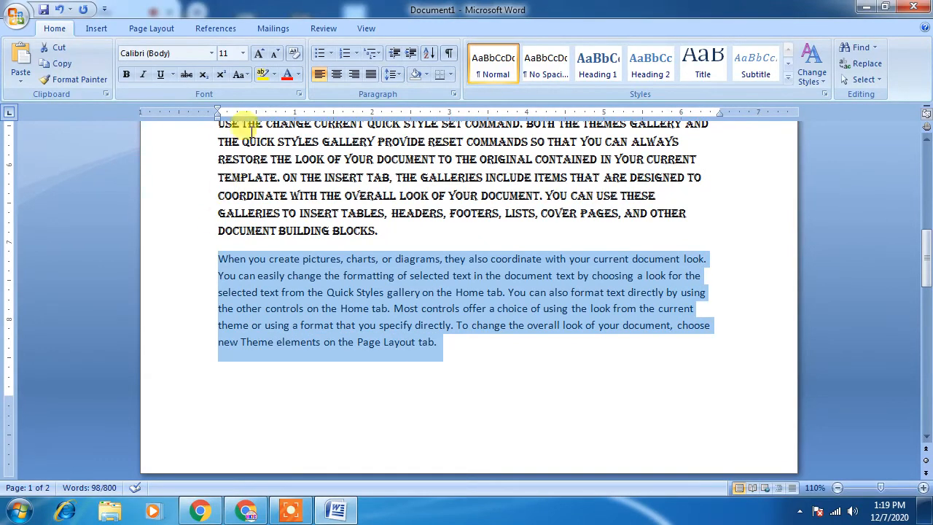
click(244, 54)
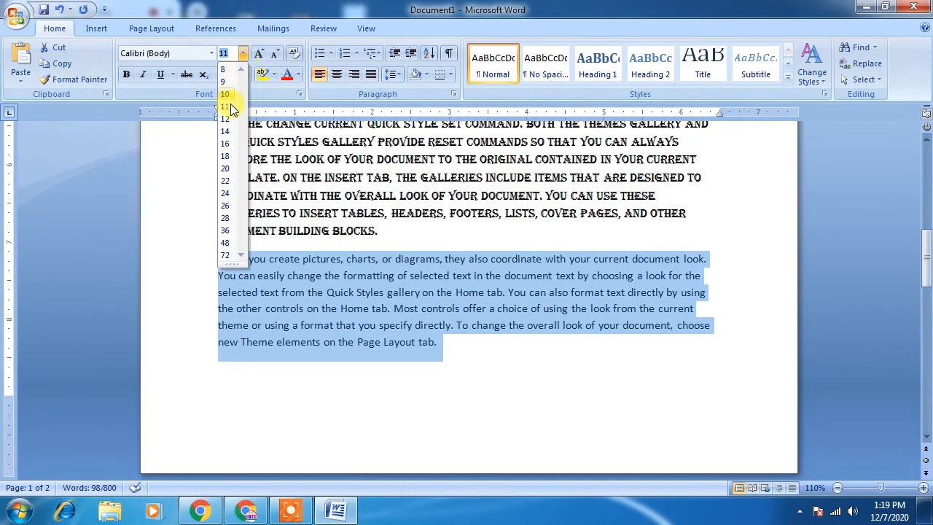
click(227, 168)
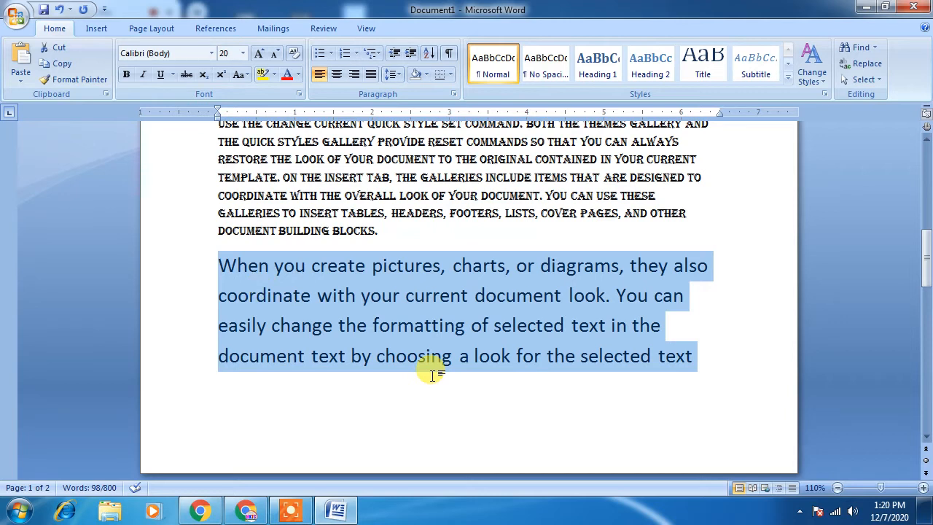
- Enter a custom font size of 80 for the paragraph beginning "When you create pictures, charts, or diagrams"
click(242, 54)
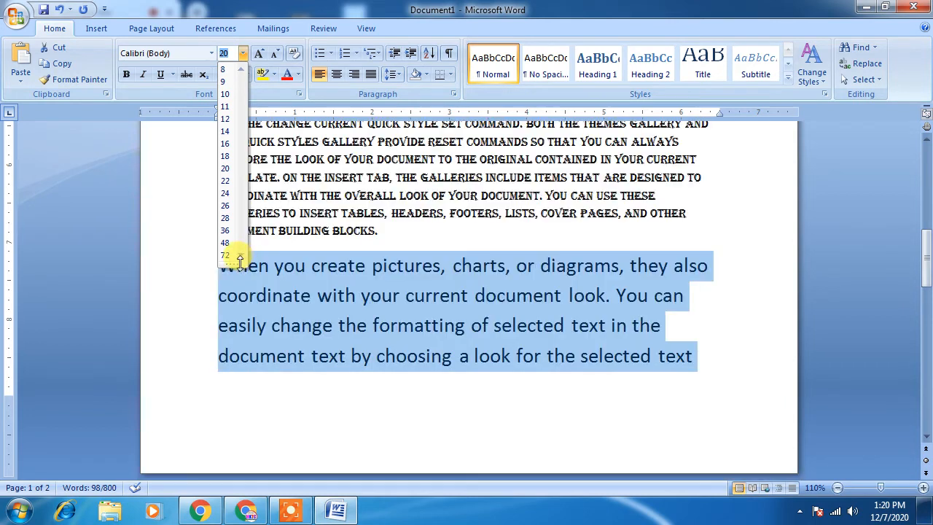
drag(239, 264, 225, 351)
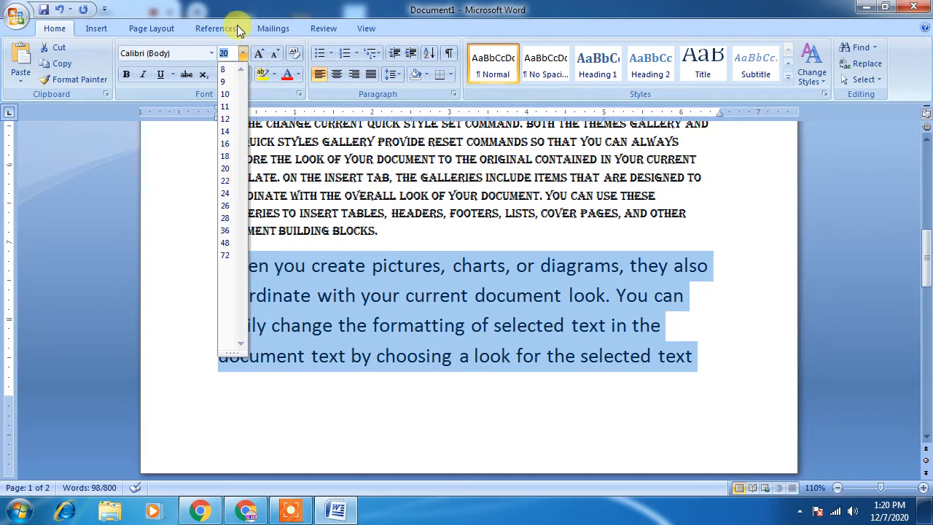
click(231, 53)
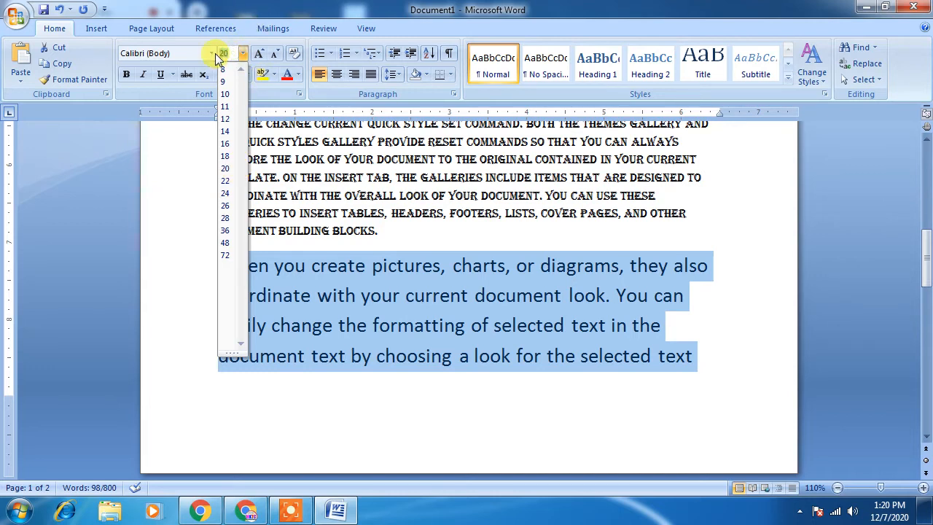
text(8)
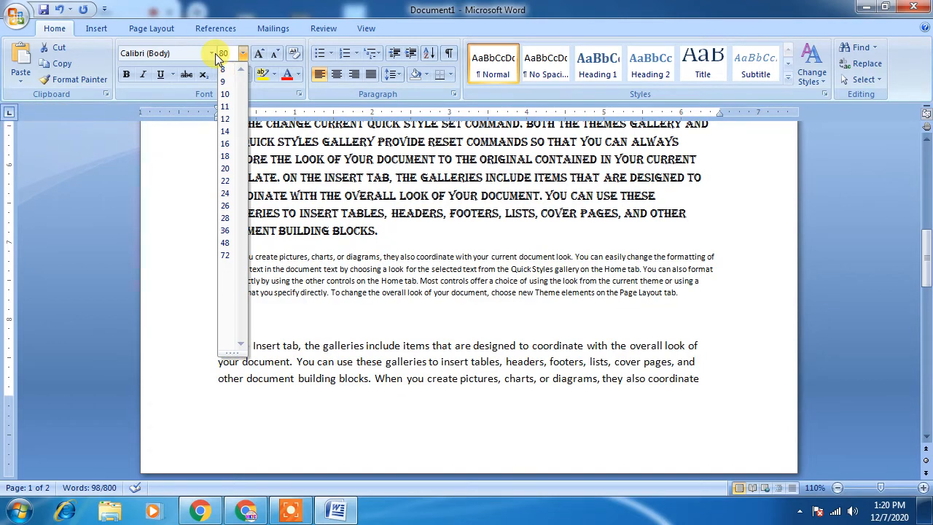
key(Return)
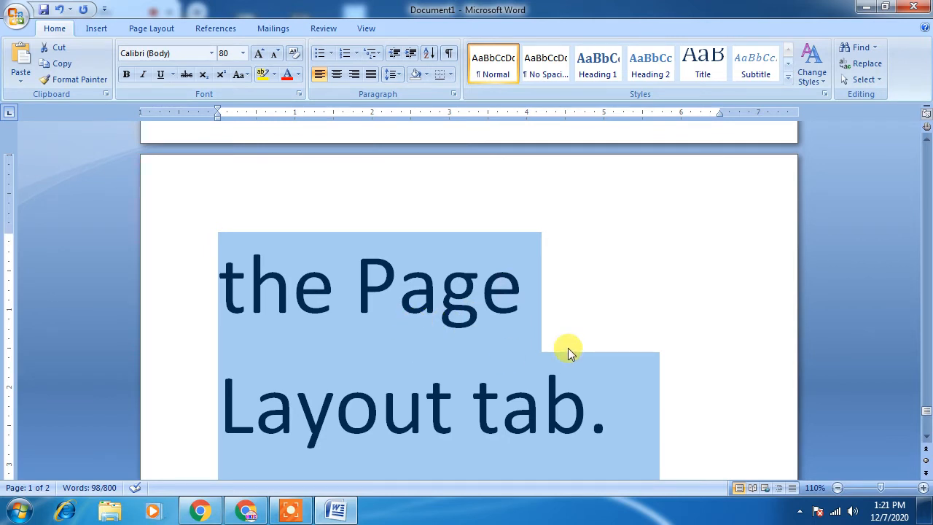
- Shrink the font of the selected "When you create pictures" paragraph step by step to size 28
key(ctrl+shift+comma)
key(ctrl+shift+comma)
key(ctrl+shift+comma)
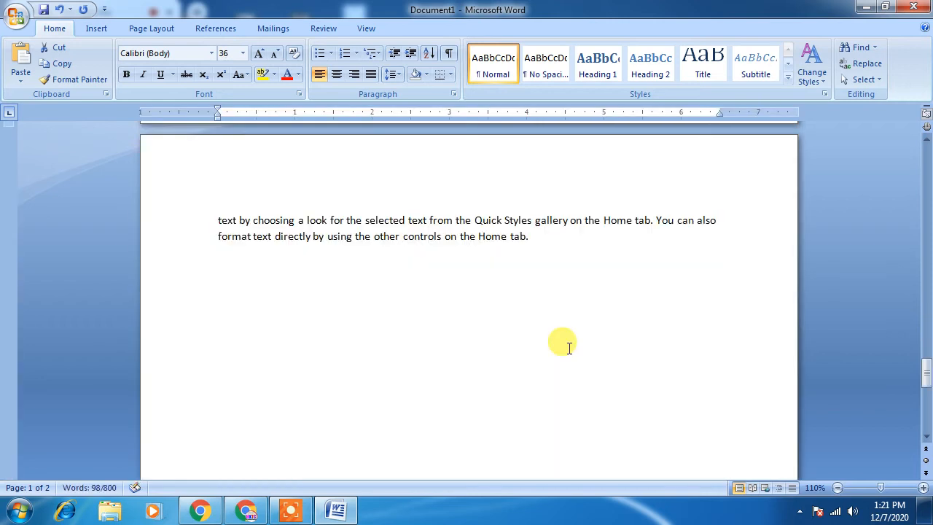
key(ctrl+shift+comma)
- Grow the font of the full "On the Insert tab" paragraph on the third page step by step to size 28
scroll(559, 348, up, 10)
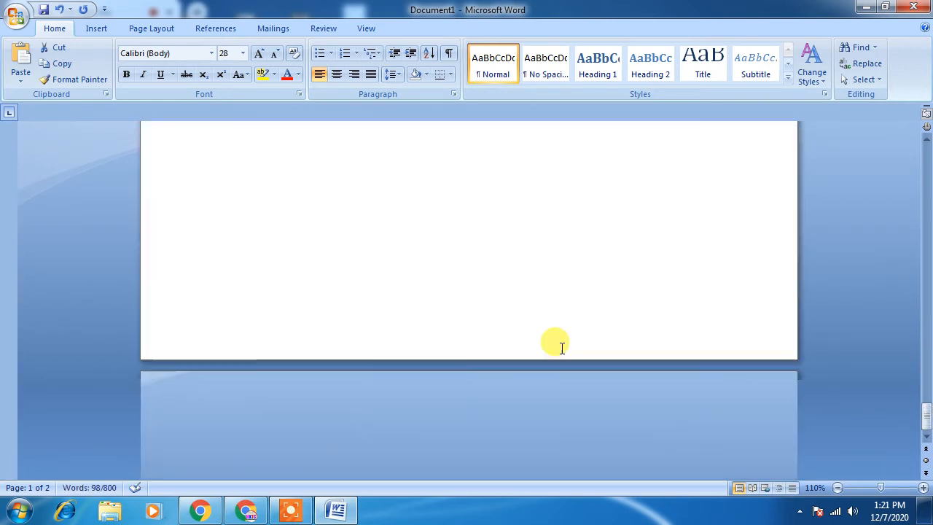
scroll(561, 348, up, 4)
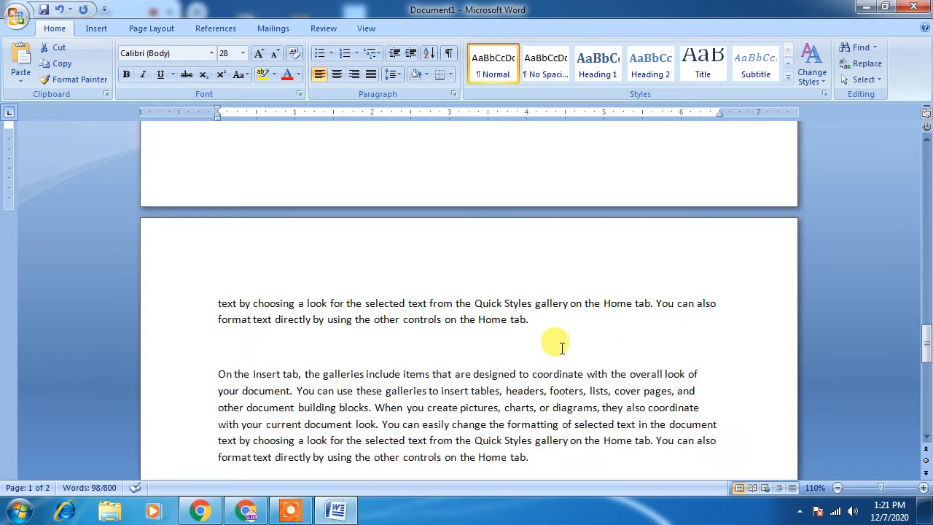
scroll(561, 348, up, 1)
click(483, 347)
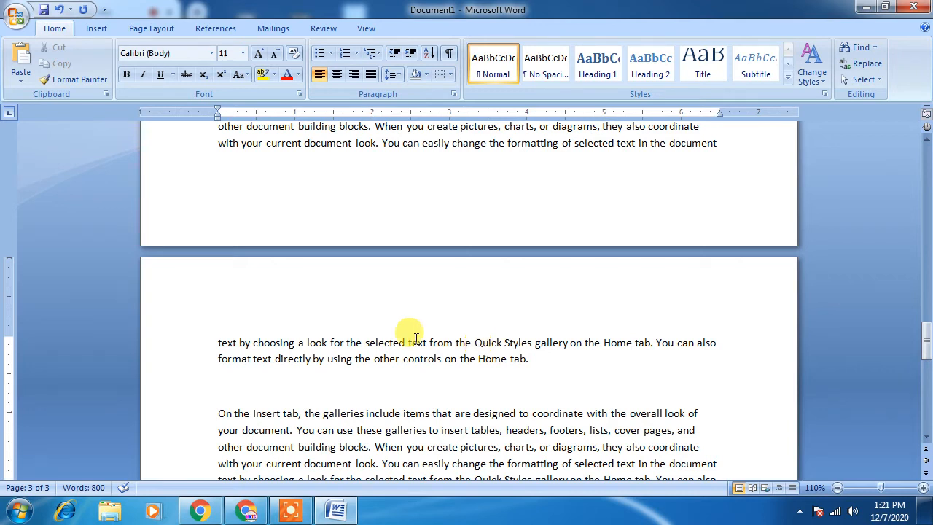
drag(174, 343, 243, 392)
scroll(211, 371, down, 2)
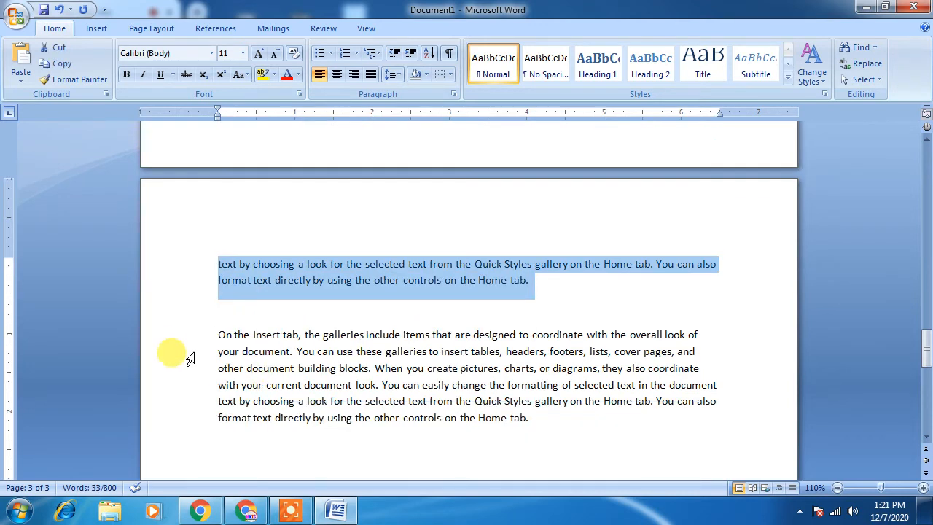
drag(193, 337, 202, 419)
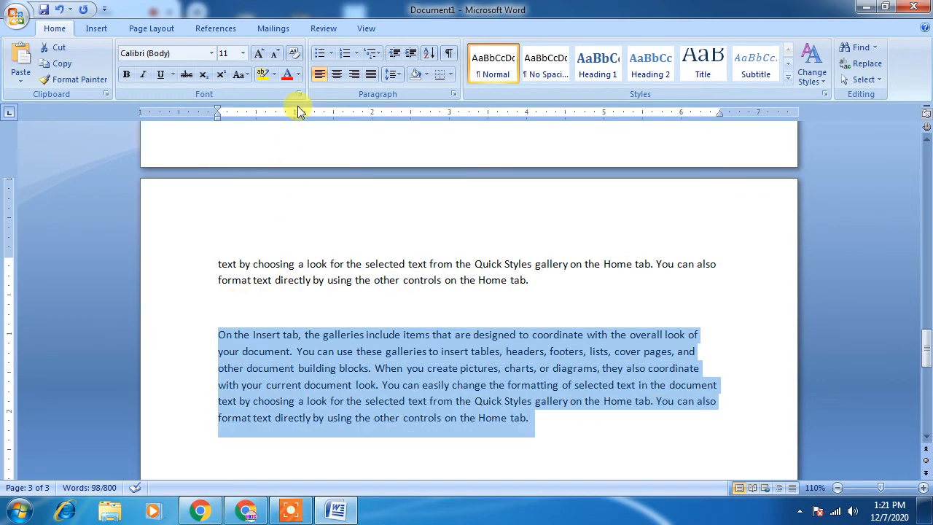
click(261, 55)
click(262, 55)
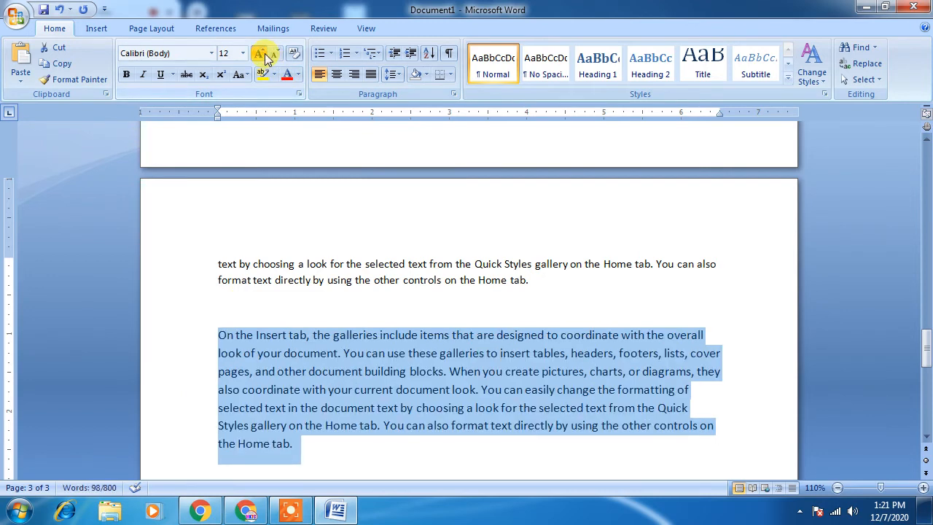
click(263, 55)
click(263, 55)
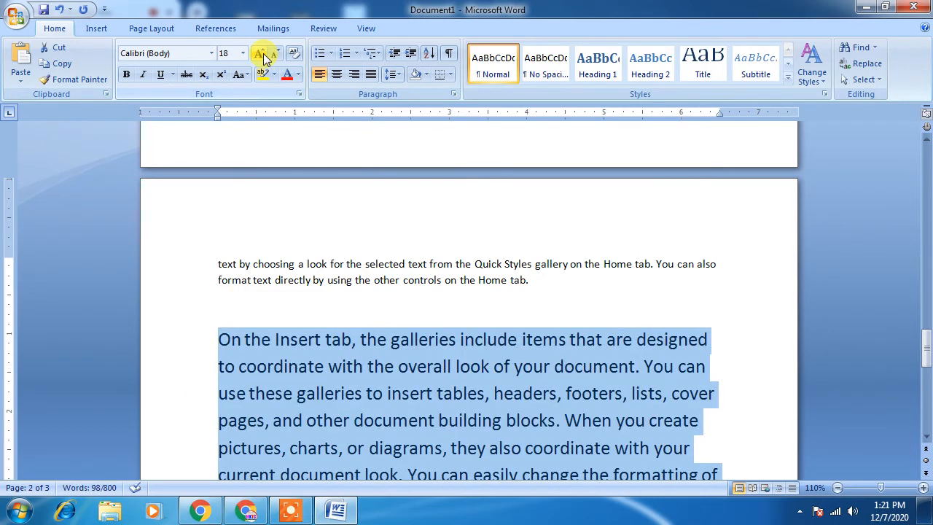
click(261, 55)
click(261, 56)
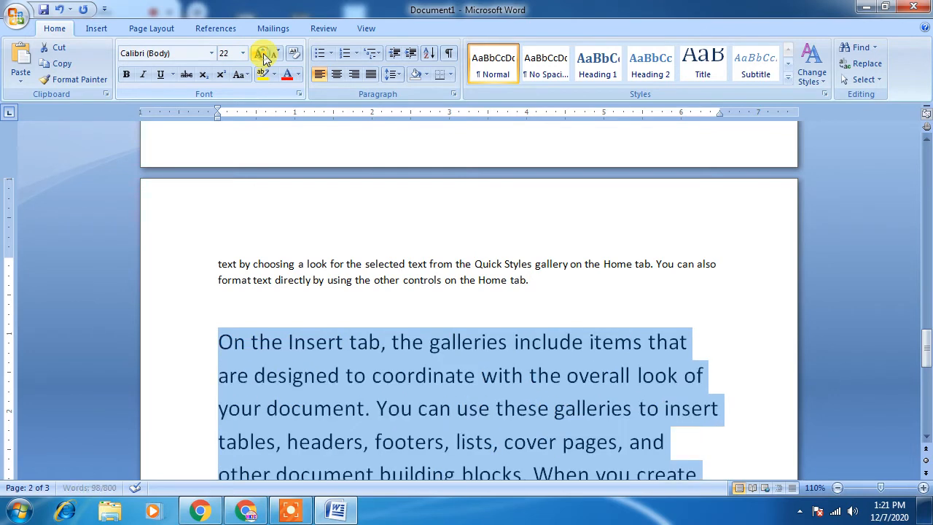
click(261, 56)
click(261, 55)
click(261, 55)
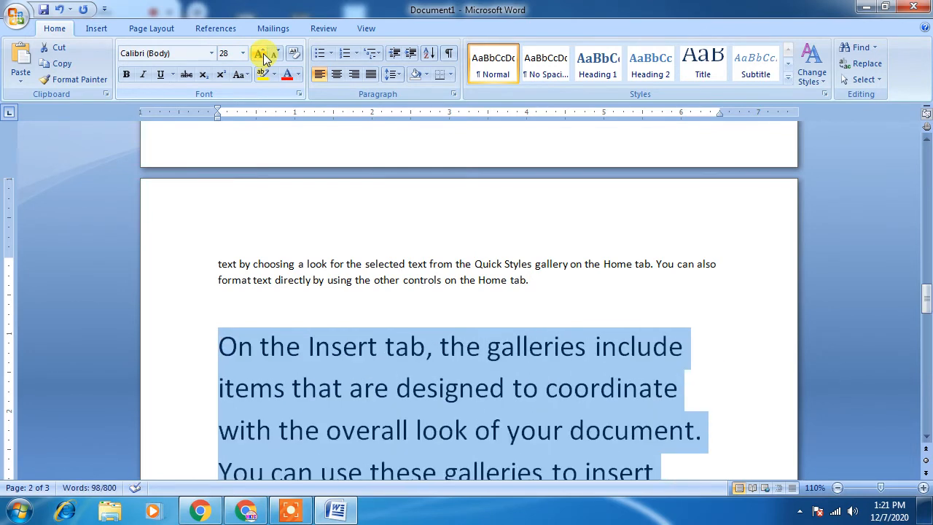
- Shrink the font of the selected "On the Insert tab" paragraph step by step to size 18
click(279, 56)
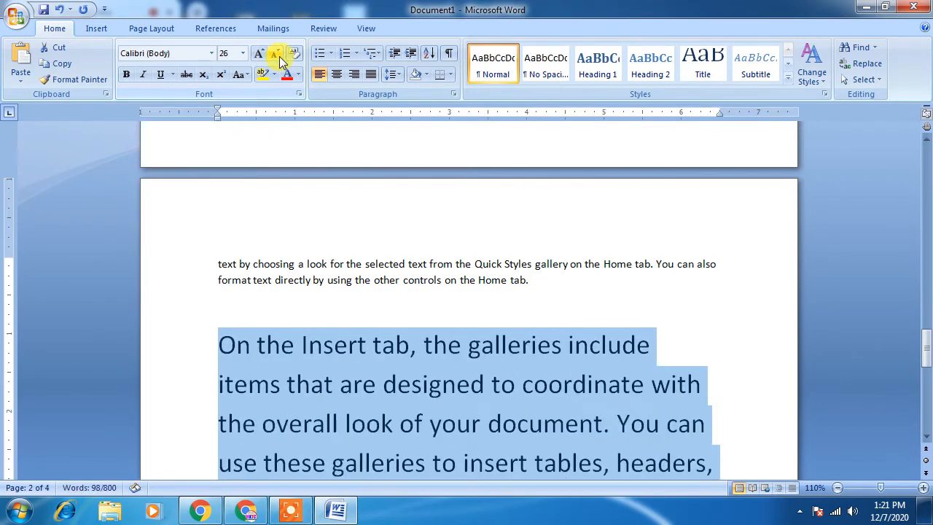
click(279, 56)
click(279, 57)
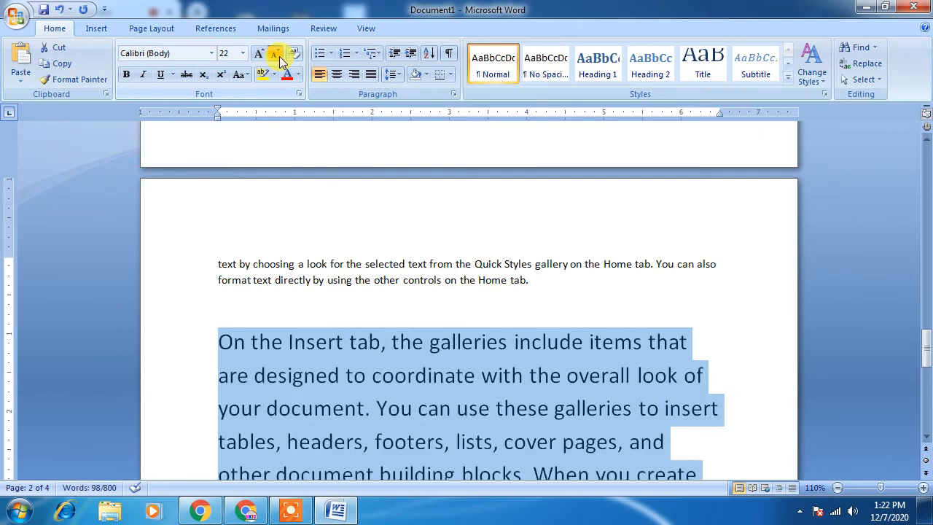
click(279, 56)
click(279, 56)
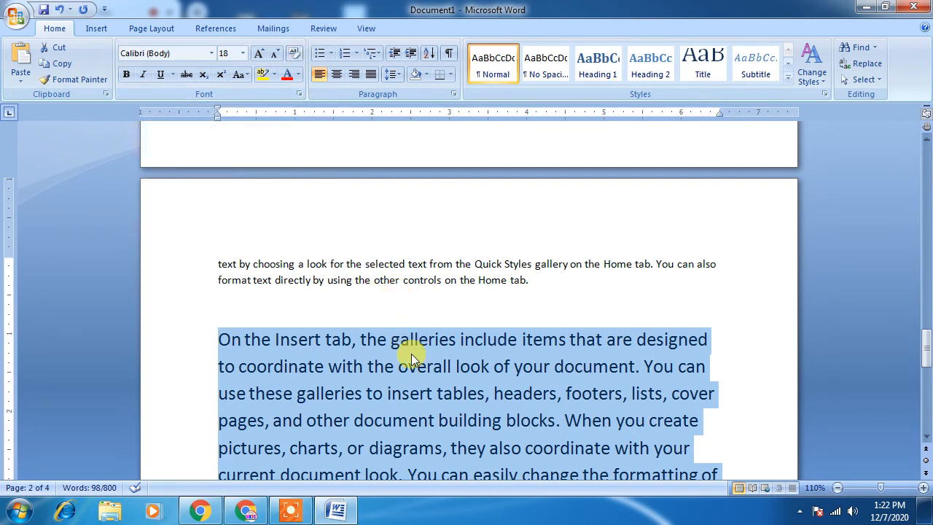
- Change the font color of the red word "galleries" in the document's first paragraph to black
scroll(412, 357, up, 15)
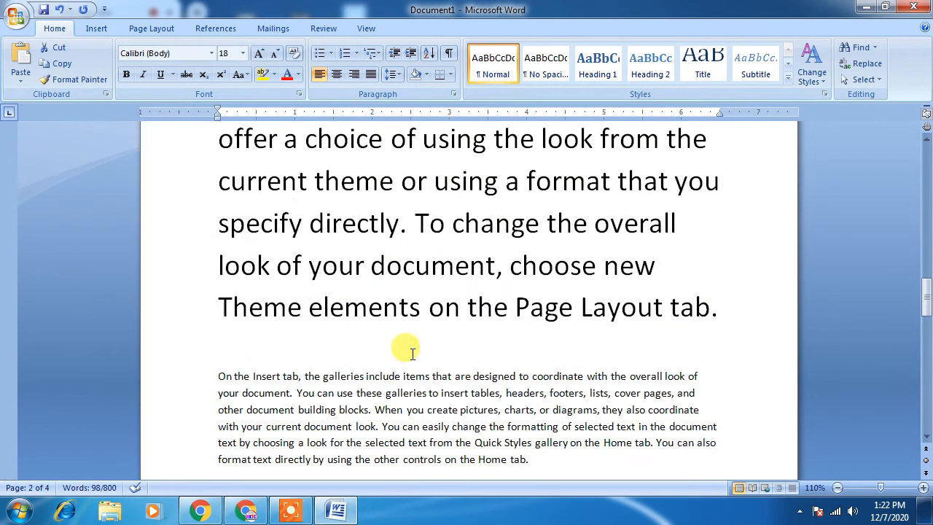
scroll(411, 355, up, 12)
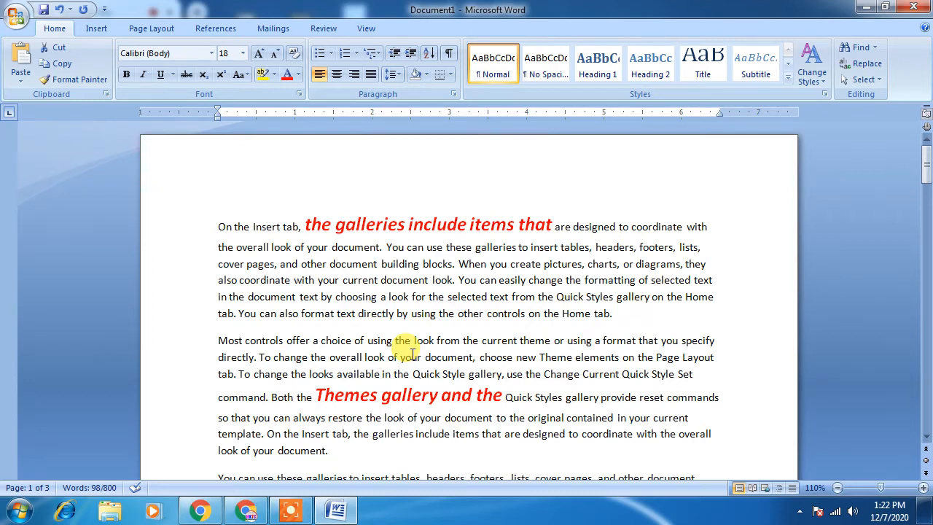
double_click(363, 225)
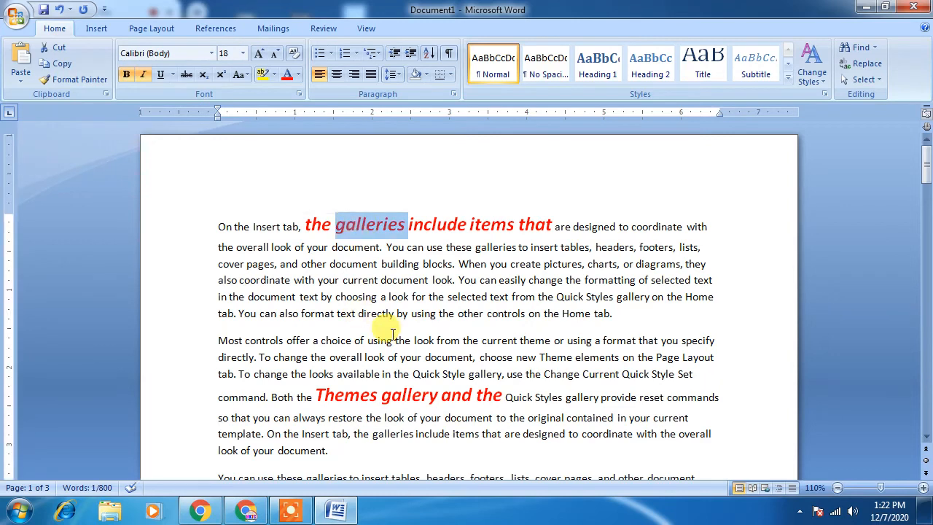
click(298, 74)
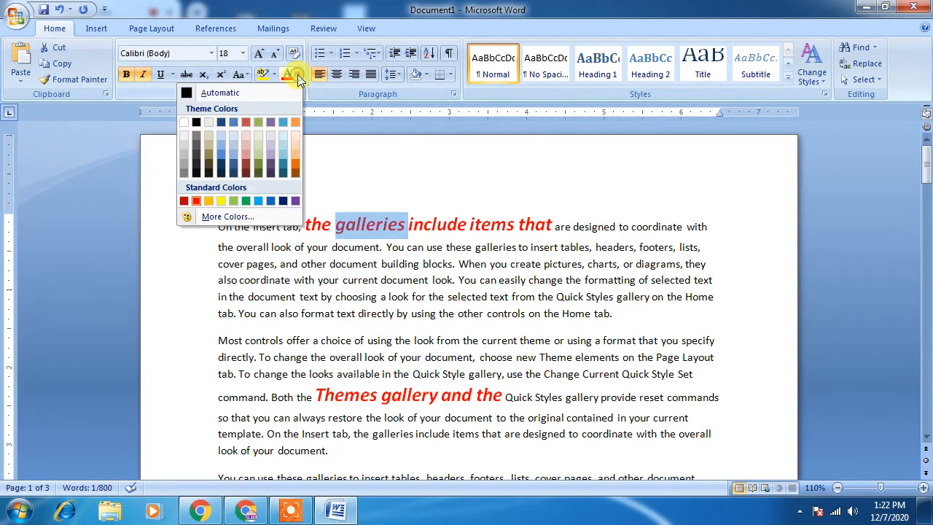
click(195, 124)
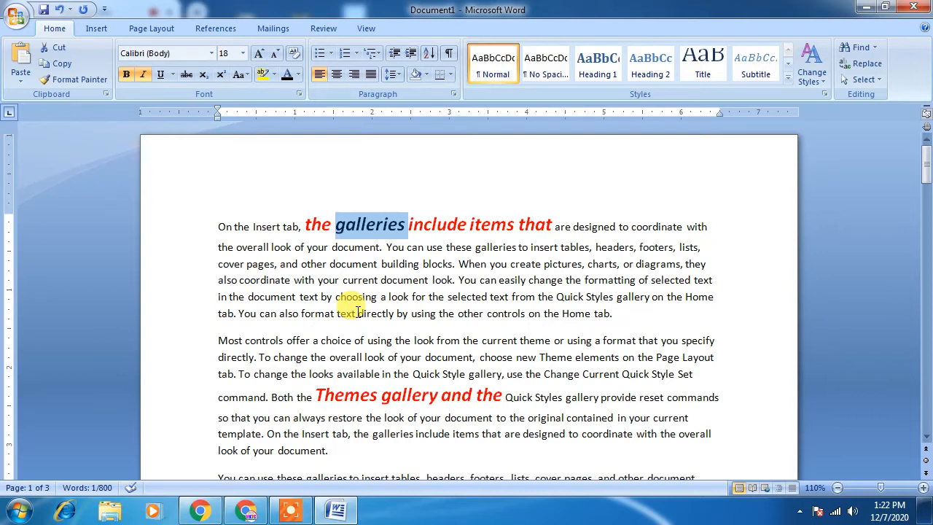
- Clear all formatting from the phrase "the galleries include items that" in the first paragraph
click(301, 226)
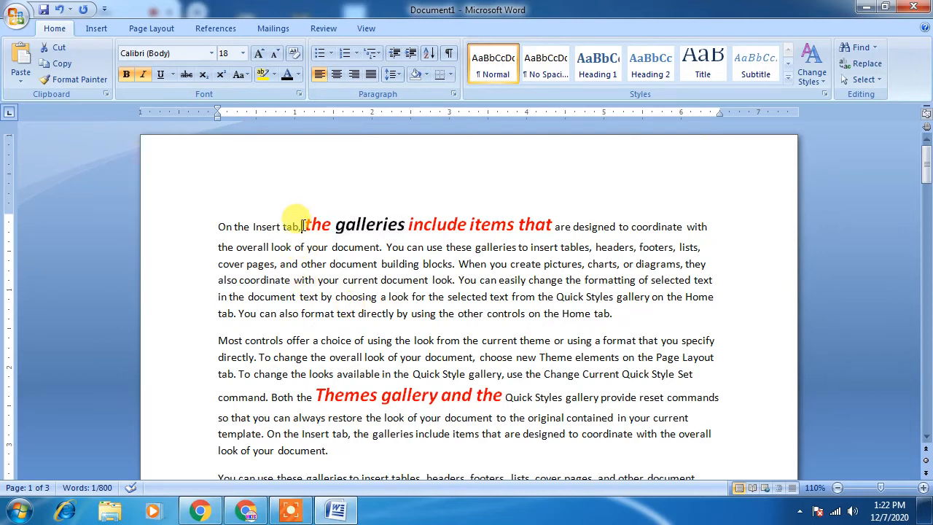
drag(302, 226, 536, 222)
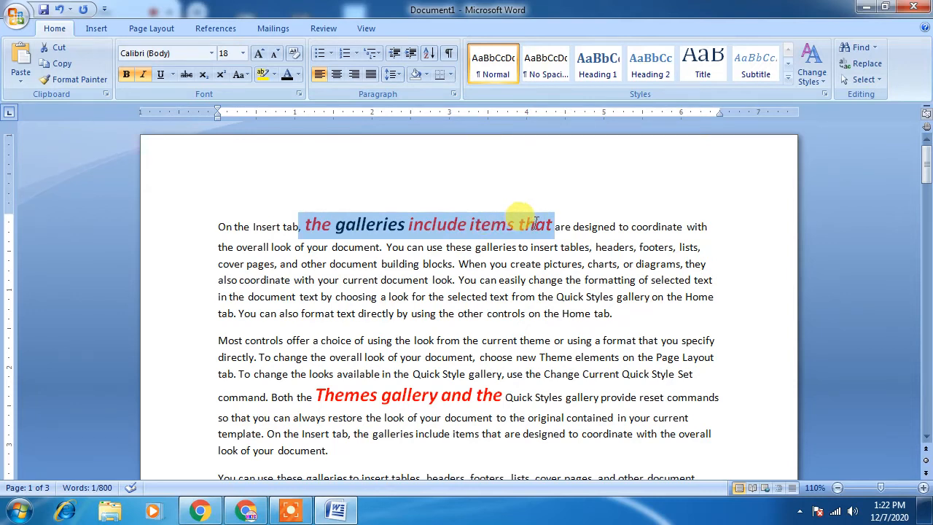
click(298, 55)
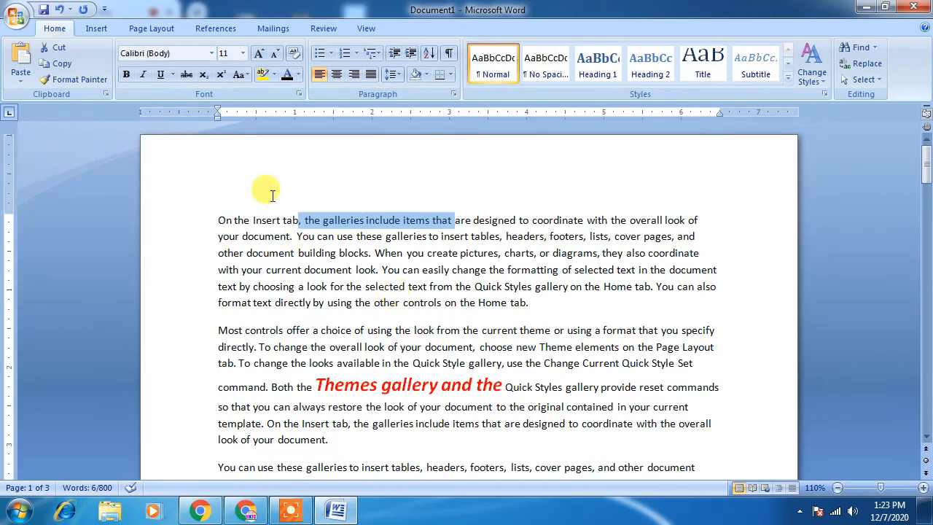
- Apply bold, italic and underline to the selected phrase "the galleries include items that"
click(126, 75)
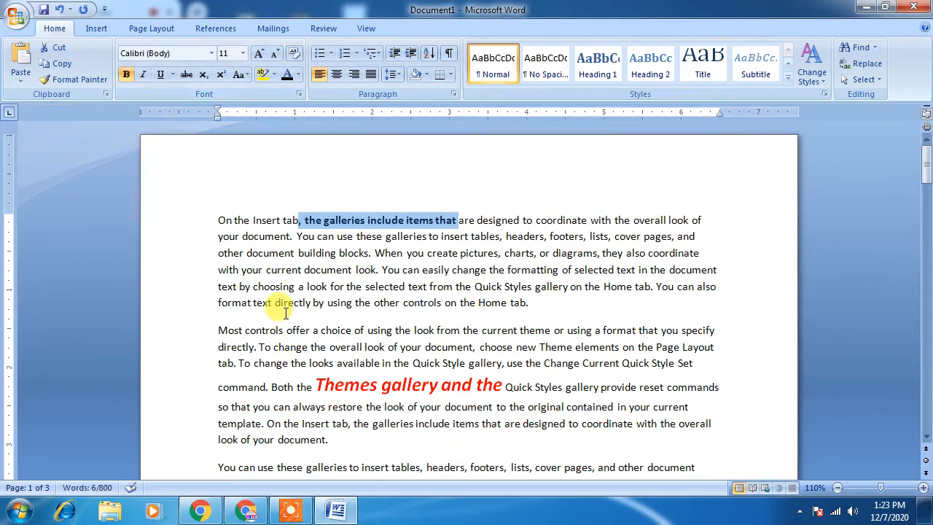
click(142, 75)
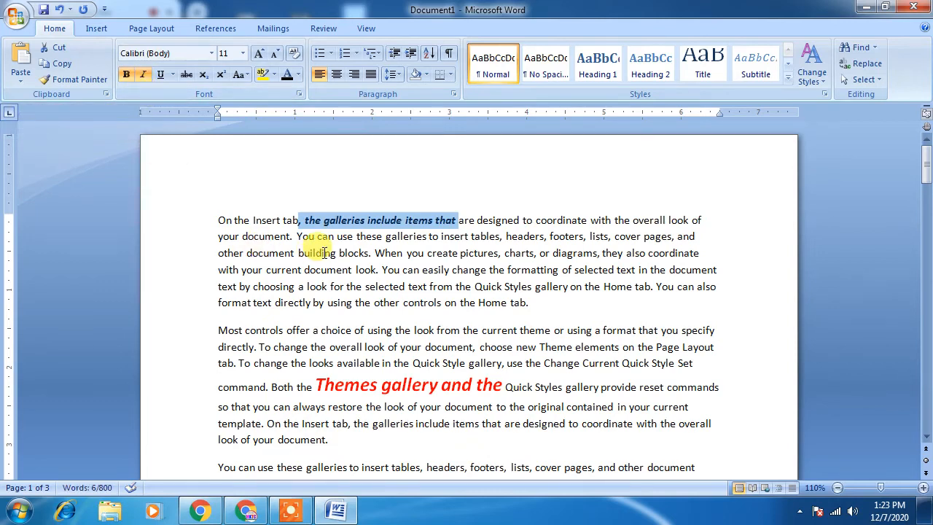
click(159, 76)
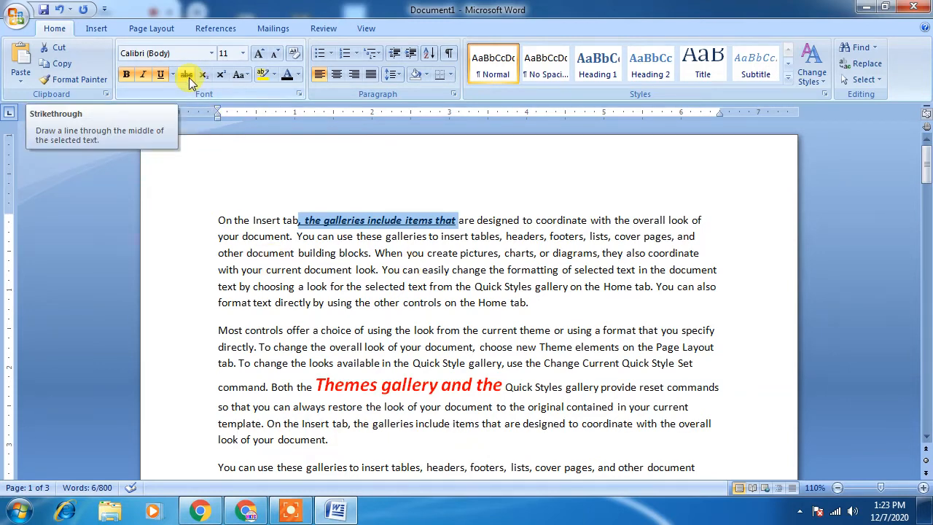
- Add the word INDIA on the empty line after the last paragraph of the document, followed by a new line
scroll(443, 317, down, 10)
scroll(443, 317, down, 15)
scroll(377, 289, up, 3)
click(373, 292)
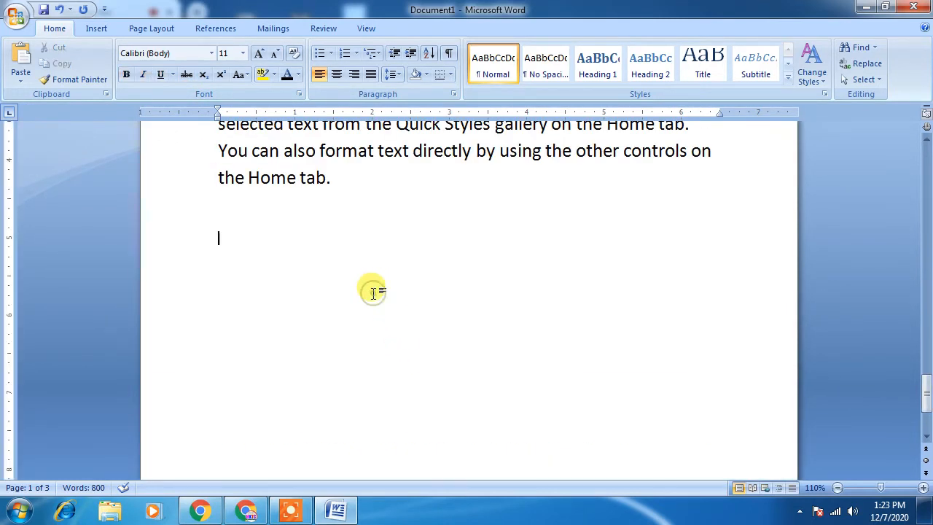
text(INDIA)
key(Return)
- Set the font size of the word INDIA to 48
key(Up)
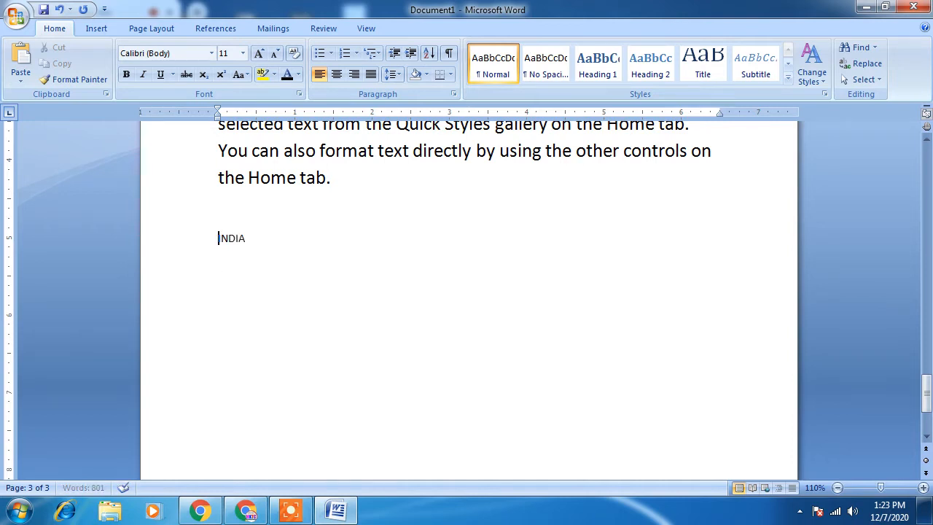
key(shift+Down)
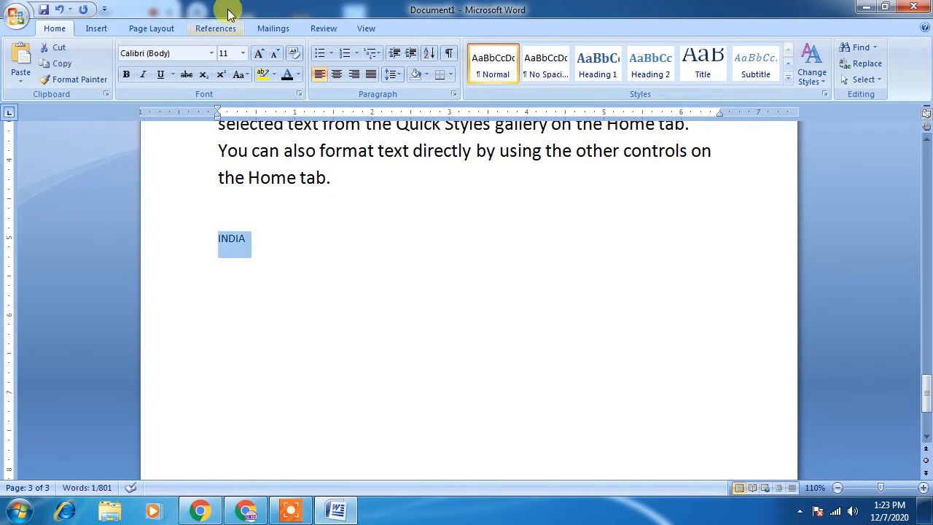
click(245, 55)
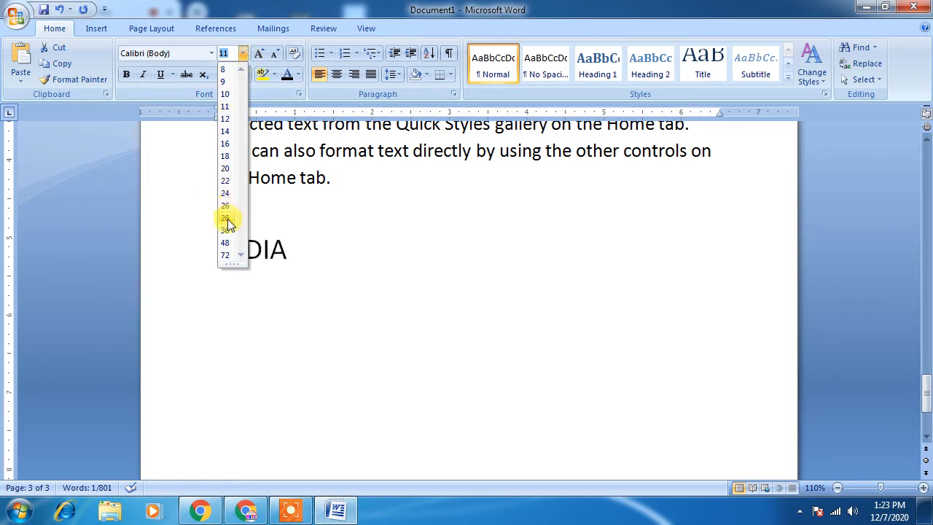
click(229, 242)
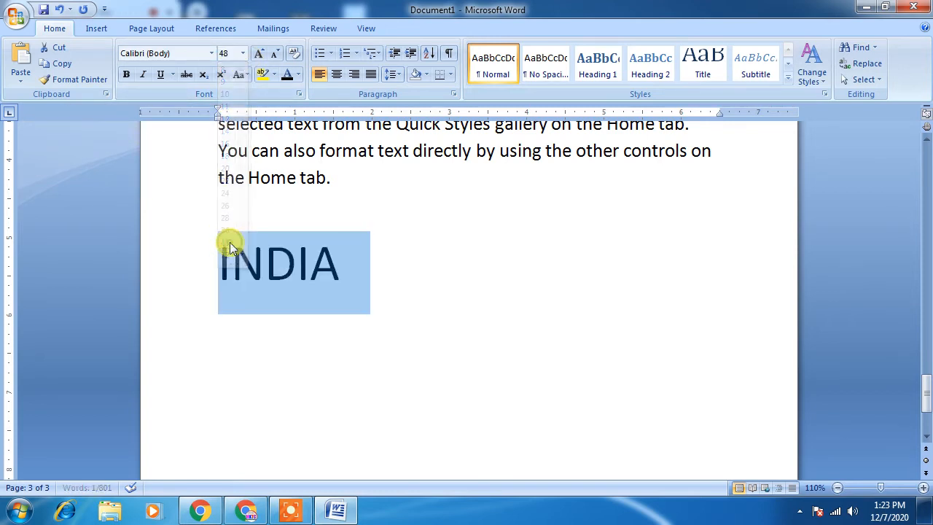
click(440, 283)
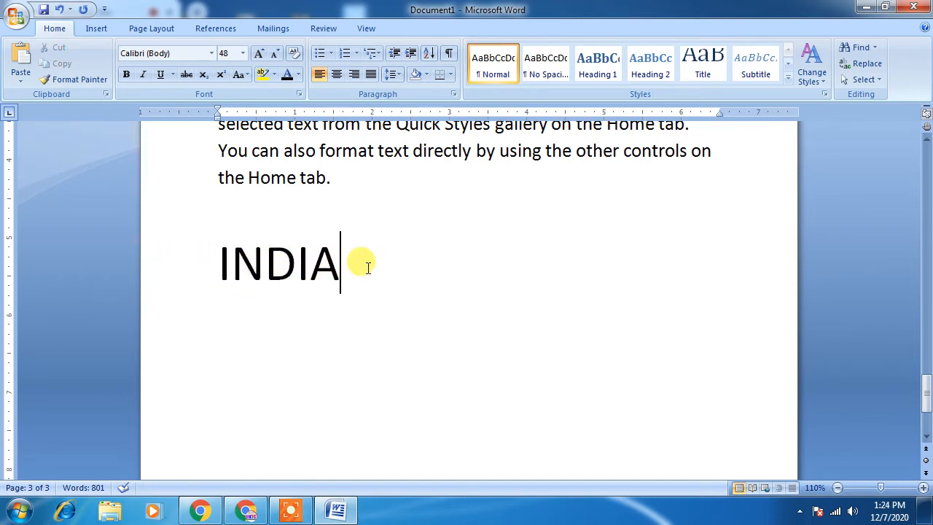
- Apply strikethrough to the word INDIA and place the cursor on the empty line below it
drag(210, 263, 334, 274)
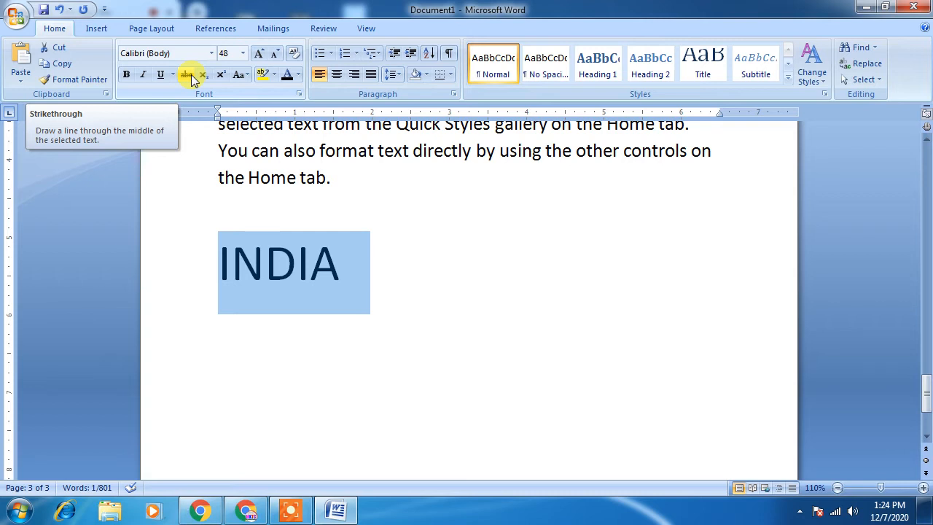
click(193, 81)
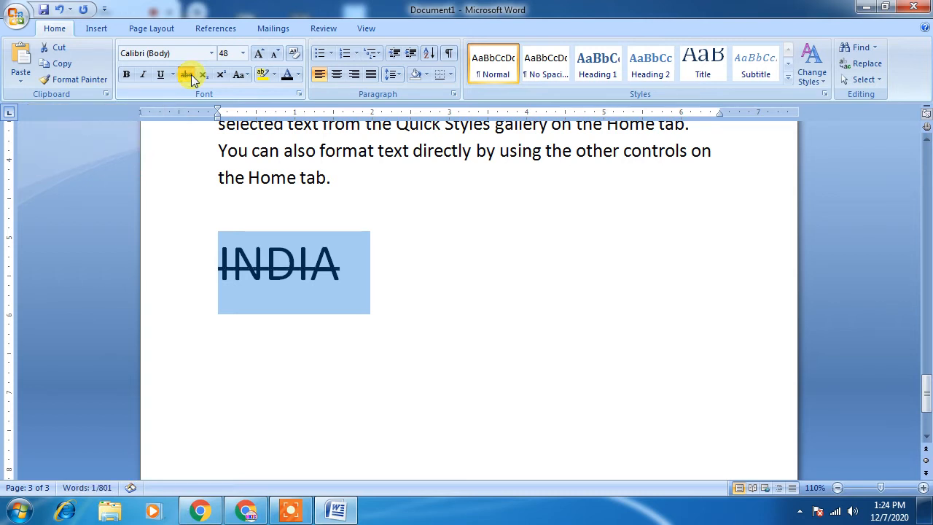
click(419, 315)
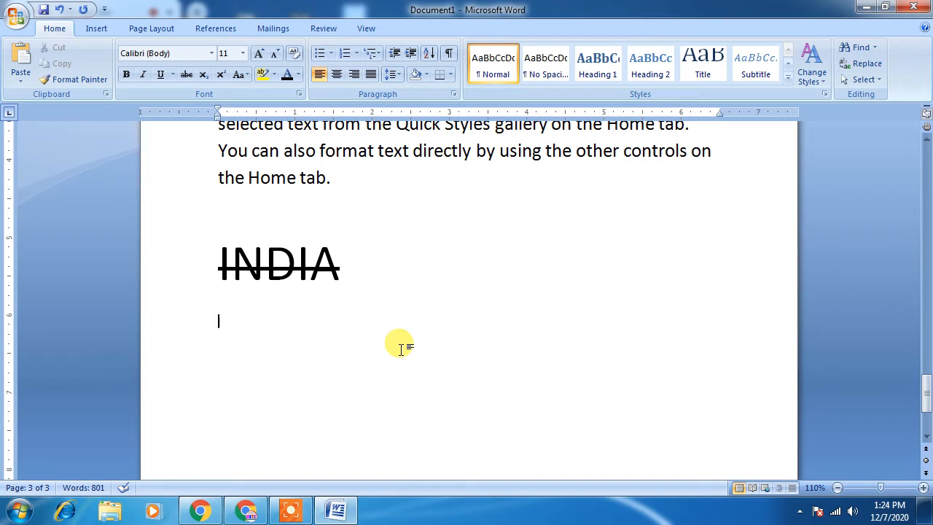
- Grow the font to size 24 and enter H2SO4 on the line below INDIA, followed by a new line
key(ctrl+shift+period)
key(ctrl+shift+period)
key(ctrl+shift+period)
key(ctrl+shift+period)
key(ctrl+shift+period)
key(ctrl+shift+period)
key(ctrl+shift+period)
text(H2SO4)
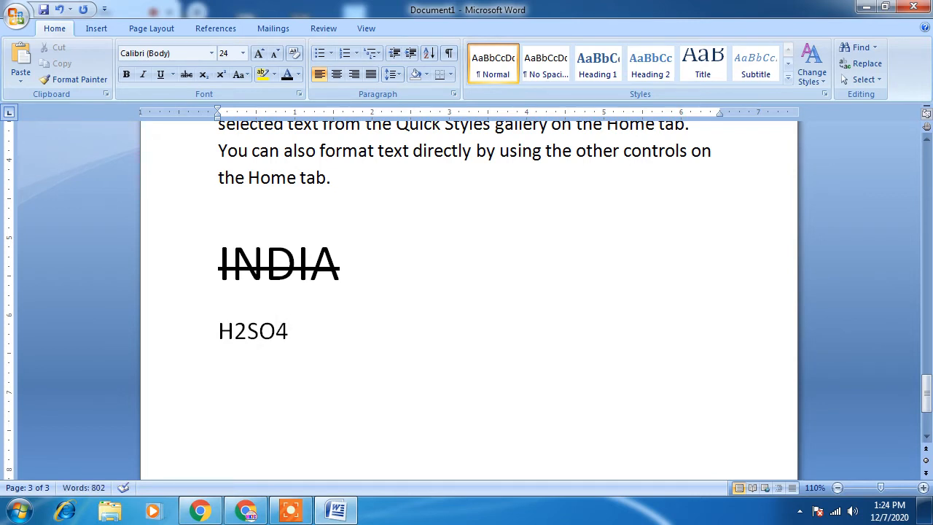
key(Return)
- Format the 2 in H2SO4 as subscript
key(Up)
key(Right)
key(shift+Right)
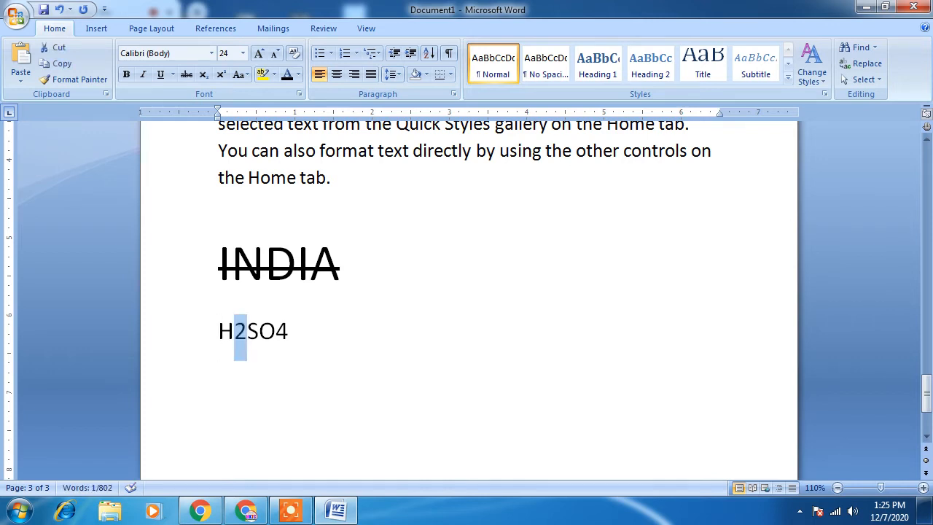
key(Right)
key(Right)
key(Right)
key(shift+Right)
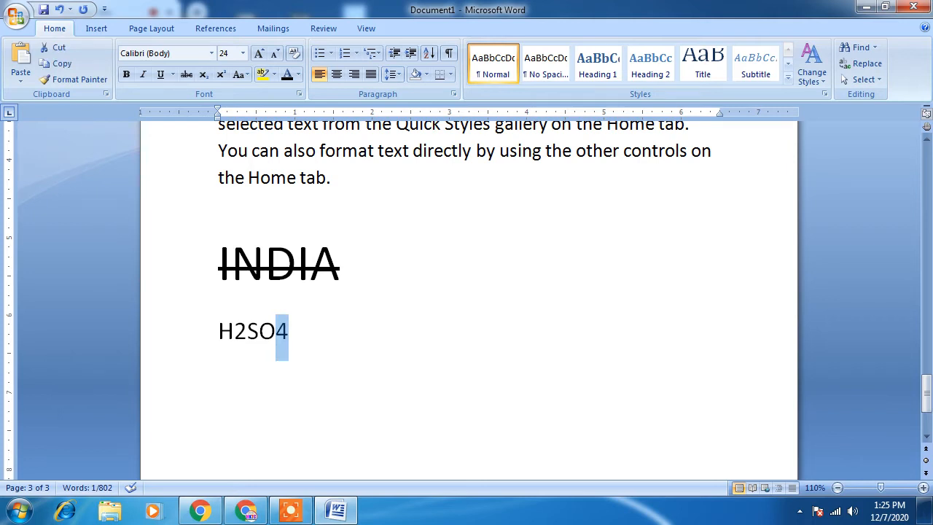
key(Left)
key(Left)
key(Left)
key(Left)
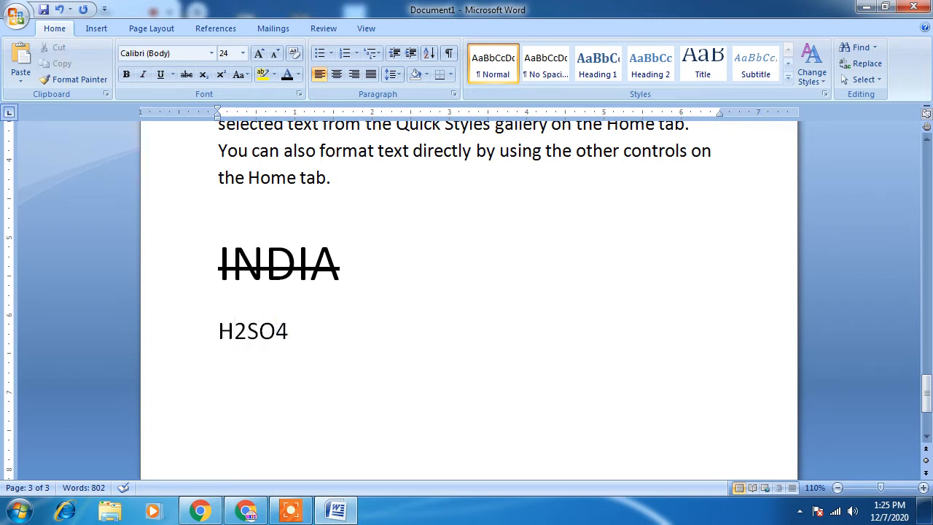
key(shift+Right)
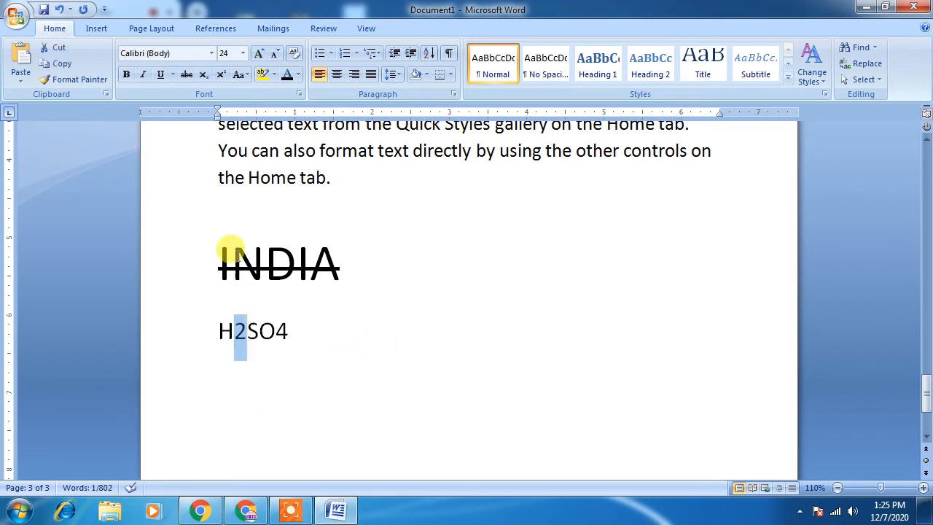
click(204, 76)
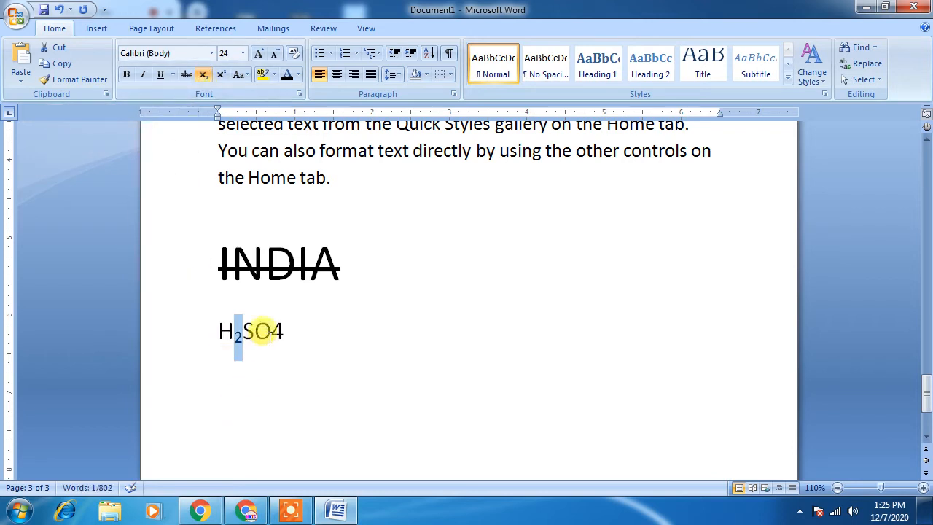
- Format the 4 in H2SO4 as subscript and place the cursor on the empty line below
drag(270, 332, 285, 331)
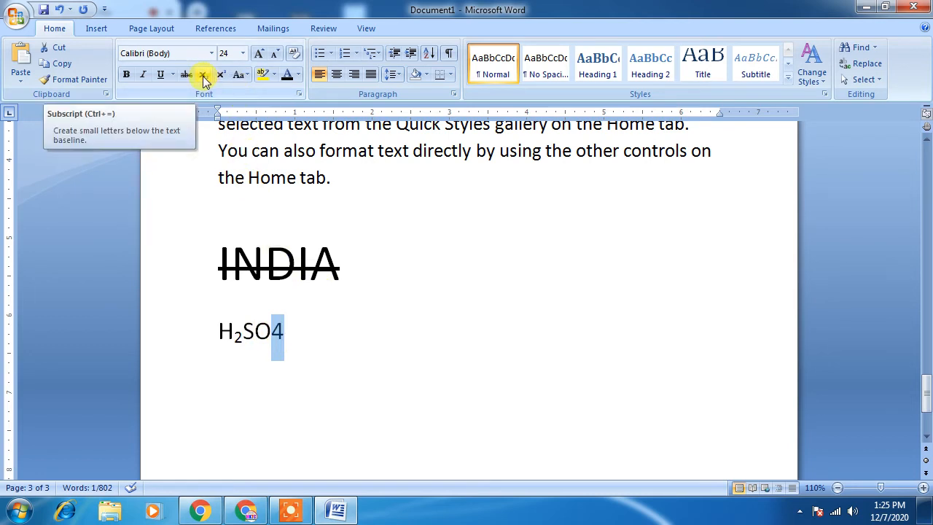
click(204, 76)
click(302, 385)
- Enter the expression X2+Y2 on the line below H2SO4, followed by a new line
scroll(303, 390, down, 2)
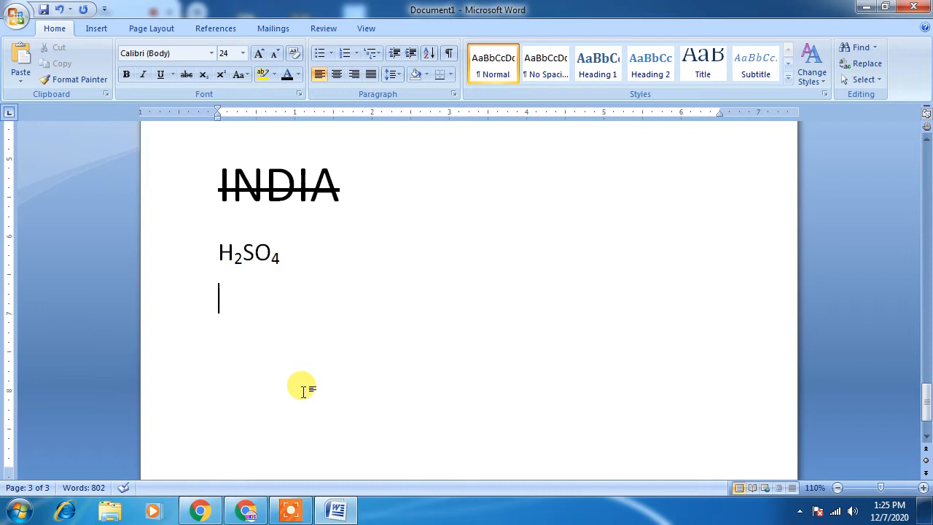
text(X)
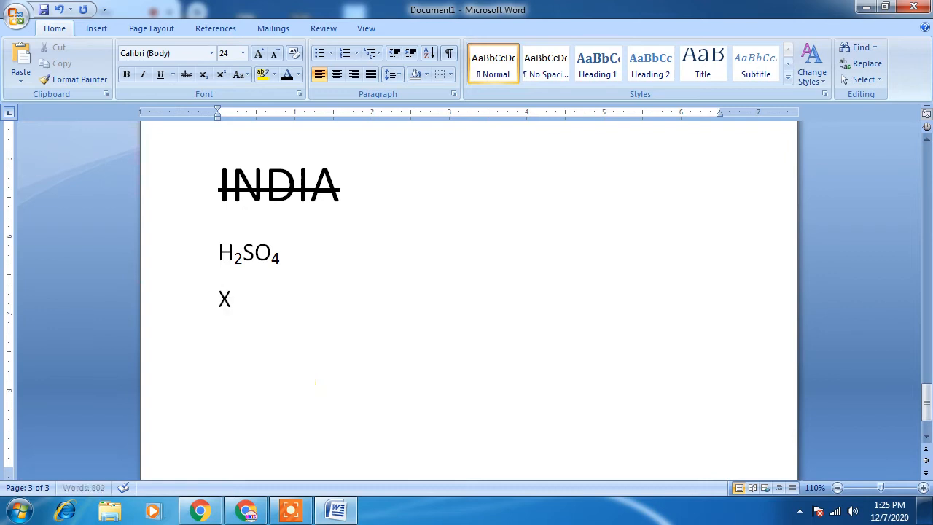
text(2+Y2)
key(Return)
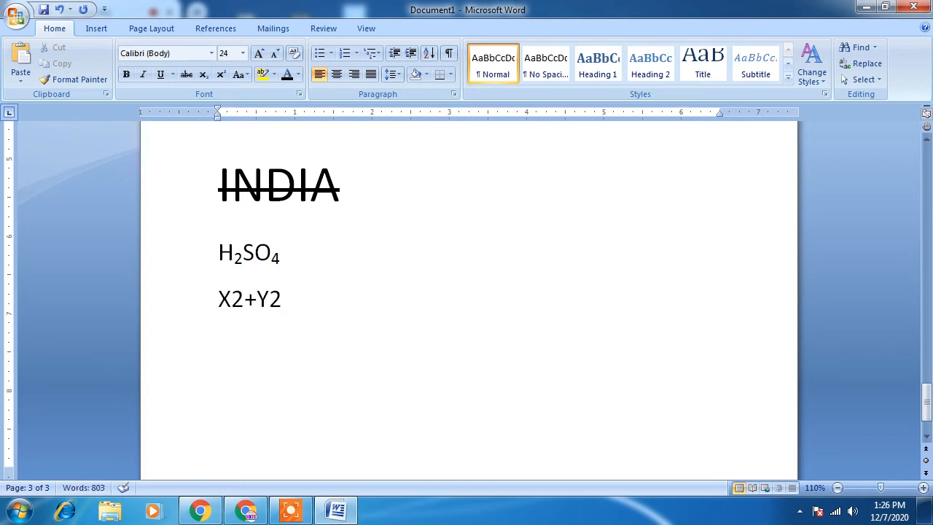
- Format both 2s in the expression X2+Y2 as superscript and place the cursor on the line below
click(219, 299)
key(Right)
key(shift+Right)
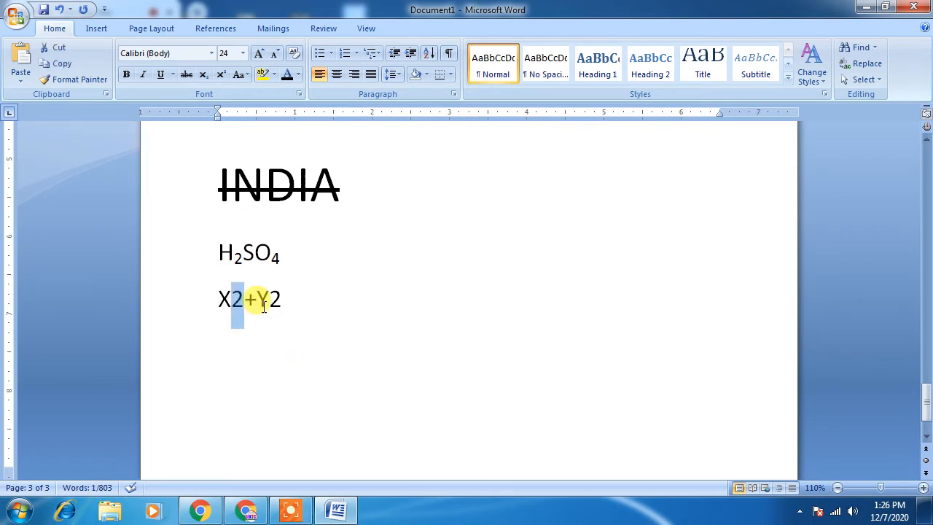
click(222, 76)
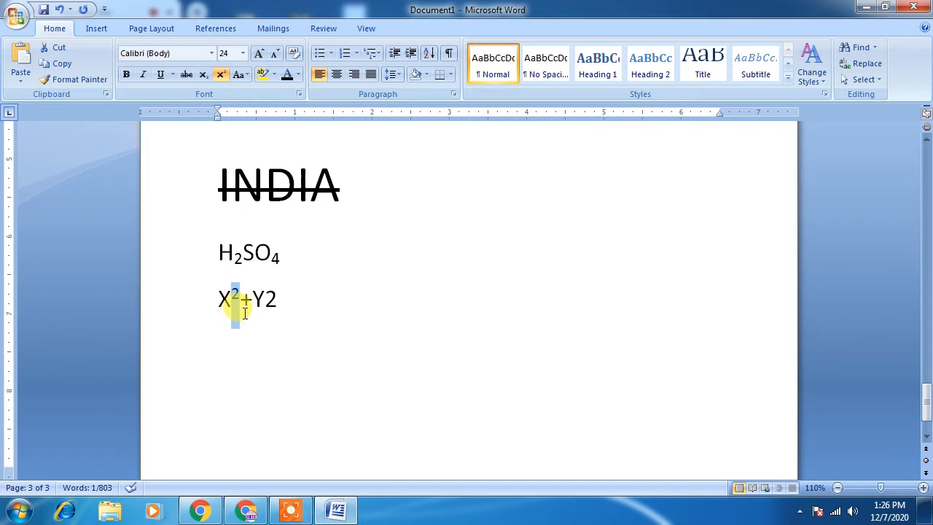
drag(264, 301, 282, 308)
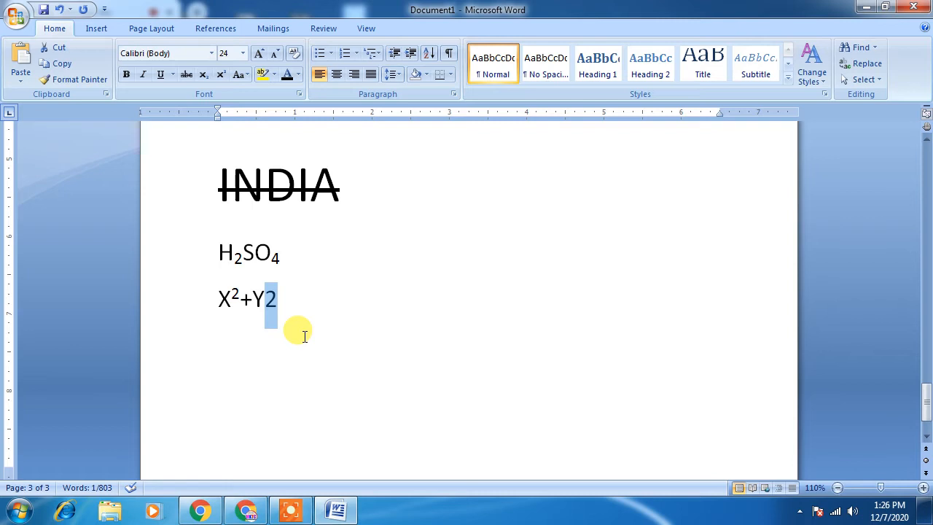
click(220, 76)
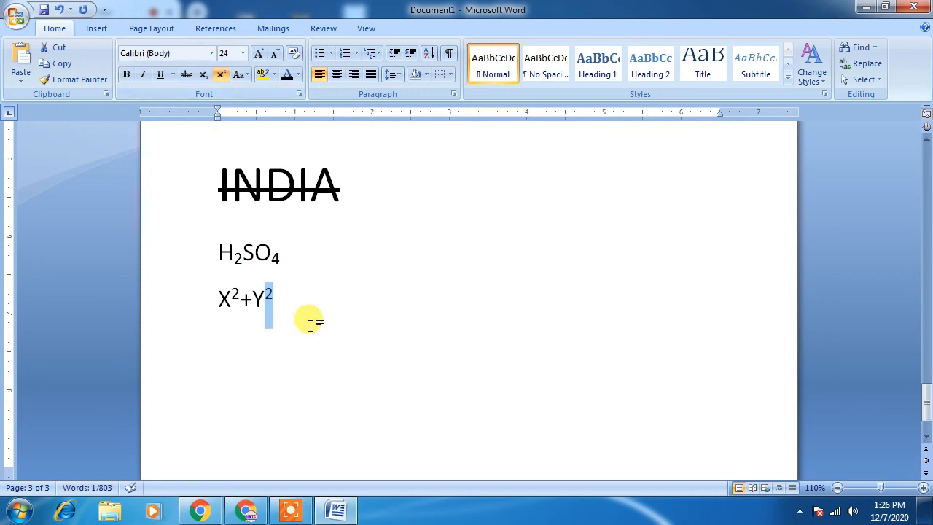
click(275, 368)
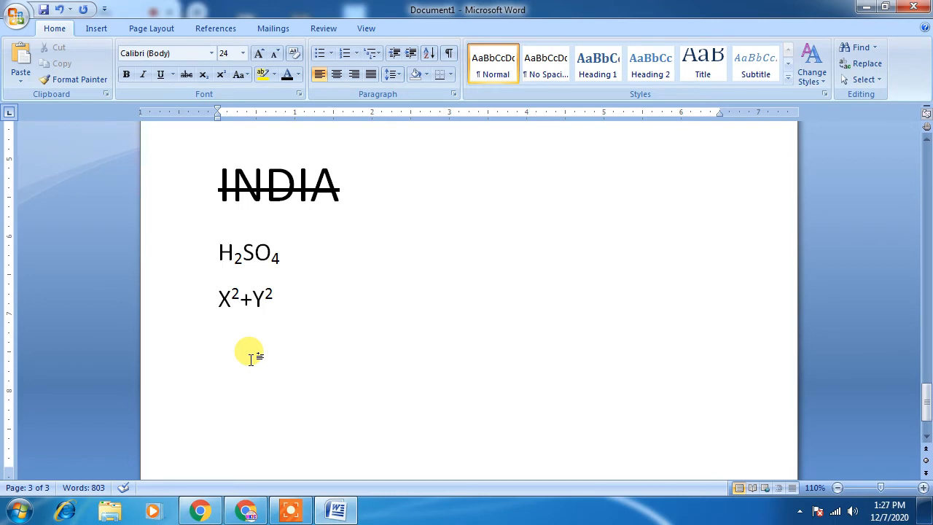
- Switch to the Google Meet call to check on the class, and return to the Word document
click(245, 510)
click(625, 144)
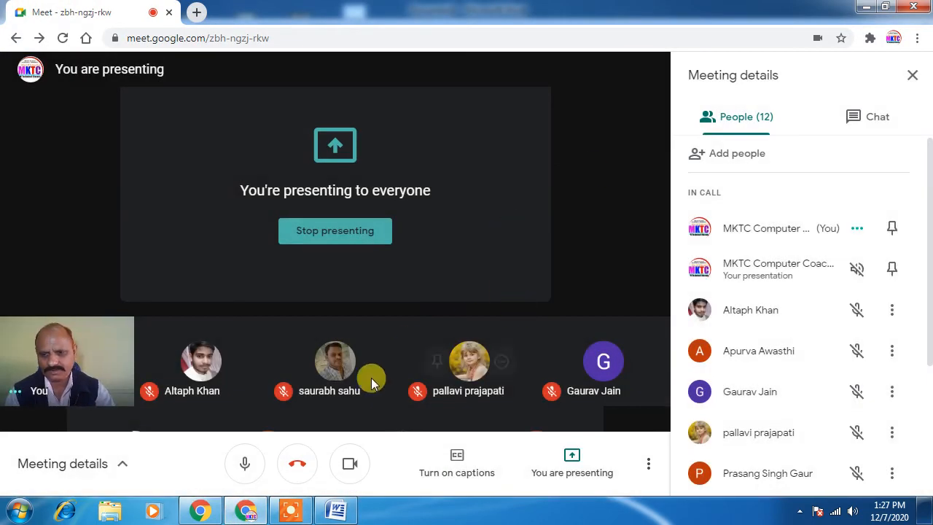
click(335, 511)
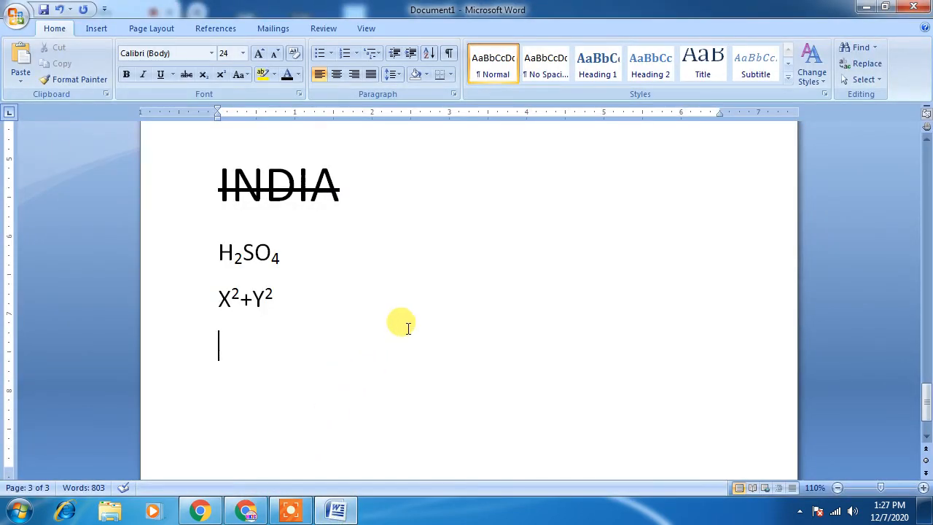
- Select the whole paragraph beginning "On the Insert tab" and change its case to Sentence case
scroll(407, 327, up, 5)
scroll(408, 327, up, 2)
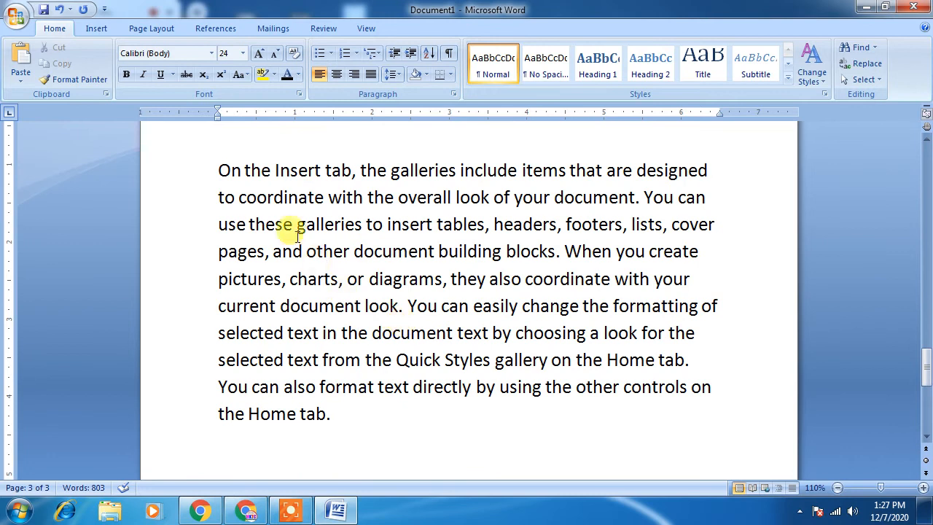
drag(217, 169, 343, 415)
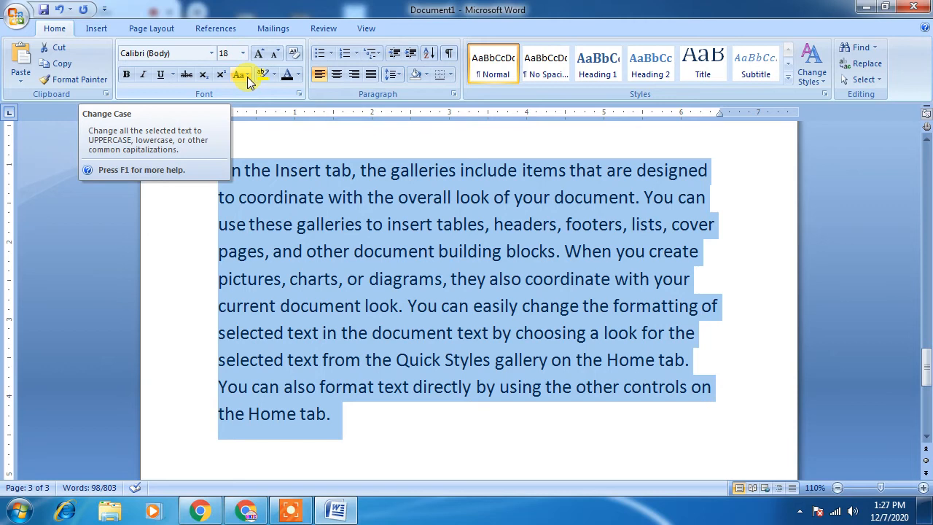
click(247, 78)
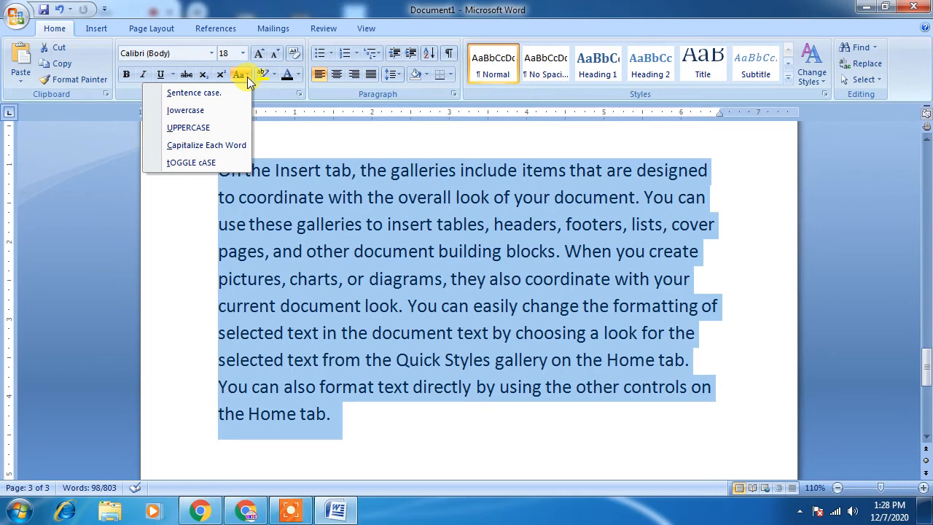
click(202, 93)
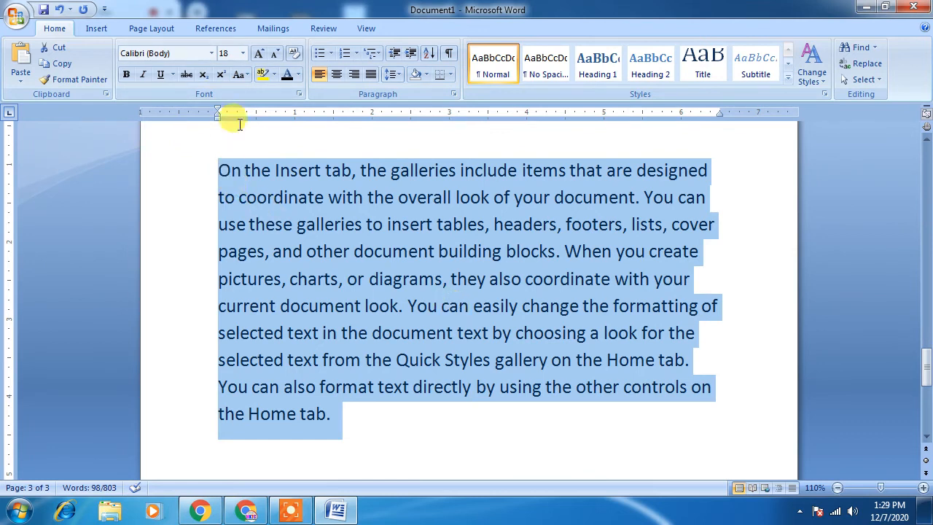
- Change the selected paragraph's case to lowercase, followed by UPPERCASE
click(248, 75)
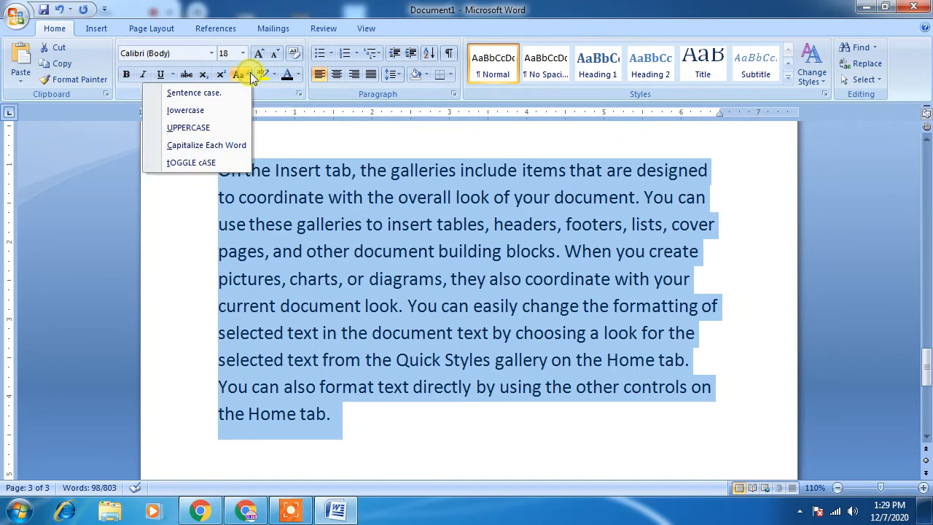
click(204, 115)
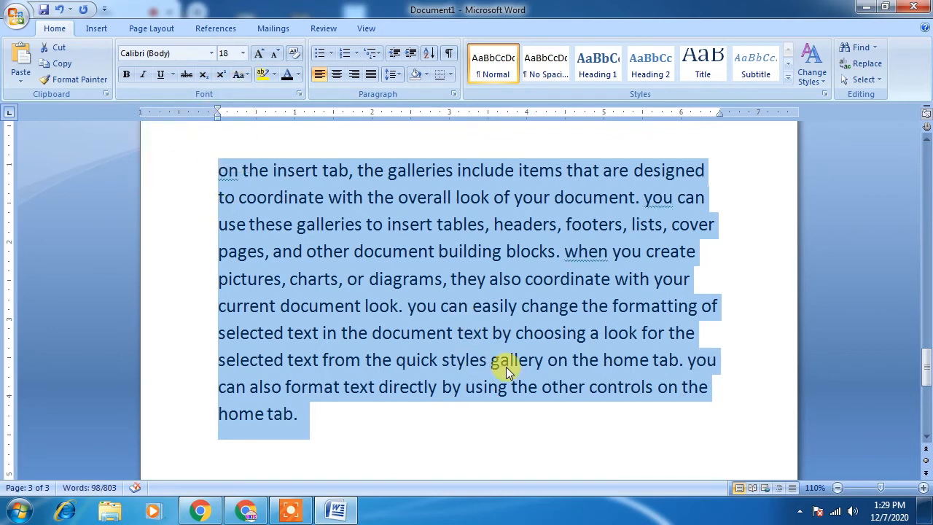
click(245, 75)
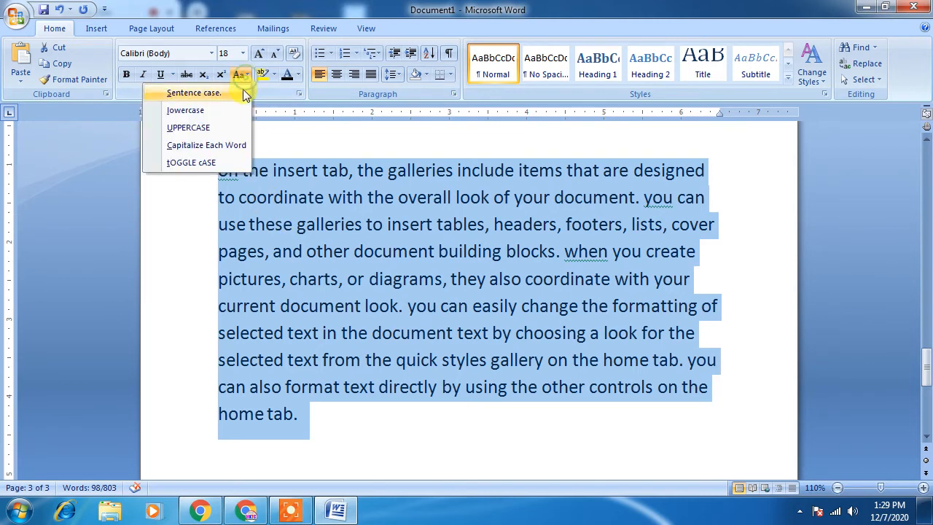
click(205, 127)
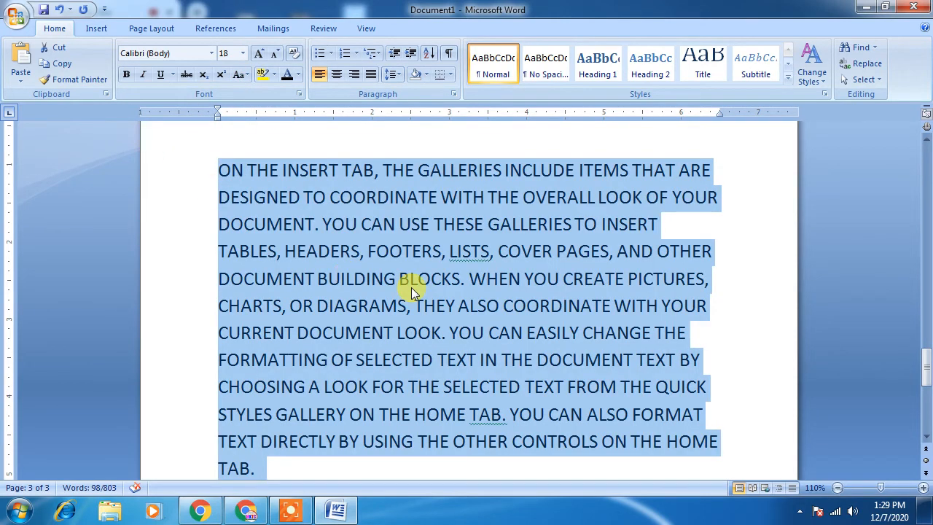
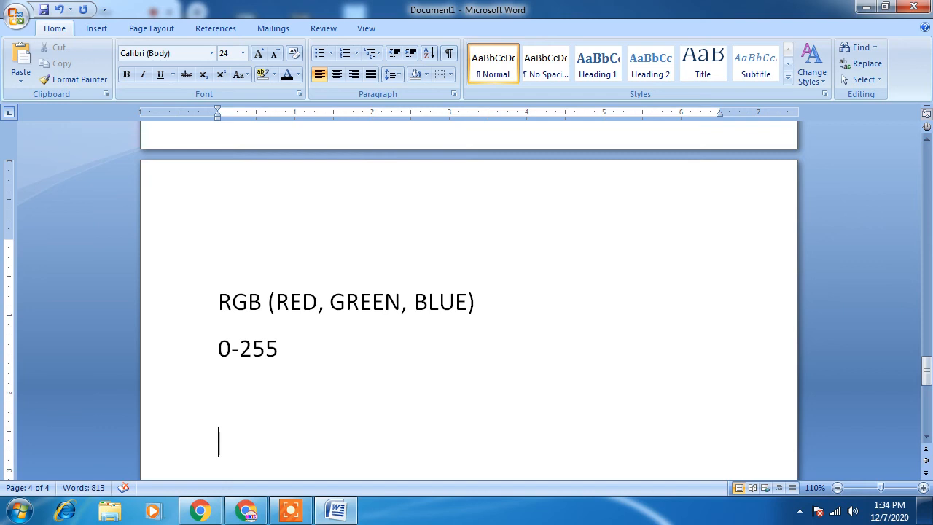
- Enter a second 0-255 line directly below the first one under RGB (RED, GREEN, BLUE), followed by a new line
key(Up)
key(Up)
key(Down)
text(0-55)
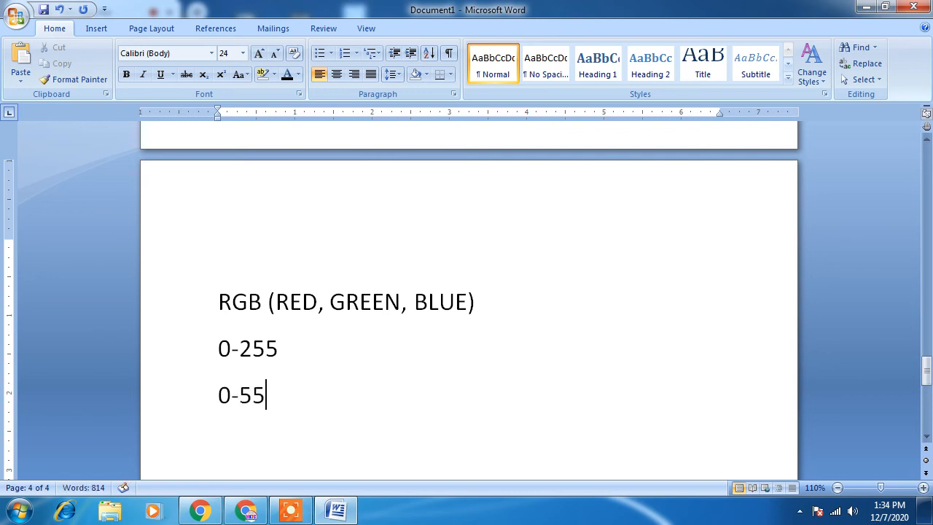
key(Left)
key(Left)
text(2)
key(Right)
key(Right)
key(Return)
- Enter a third 0-255 line and place the cursor at the end of the first 0-255 line
text(B)
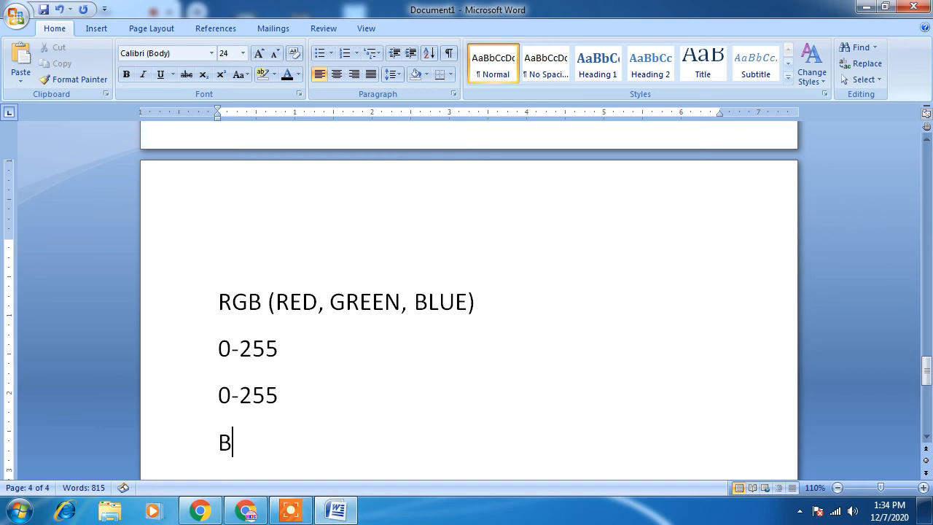
key(BackSpace)
text(0-255)
key(Return)
key(Up)
key(Up)
key(Up)
key(Up)
key(Down)
key(End)
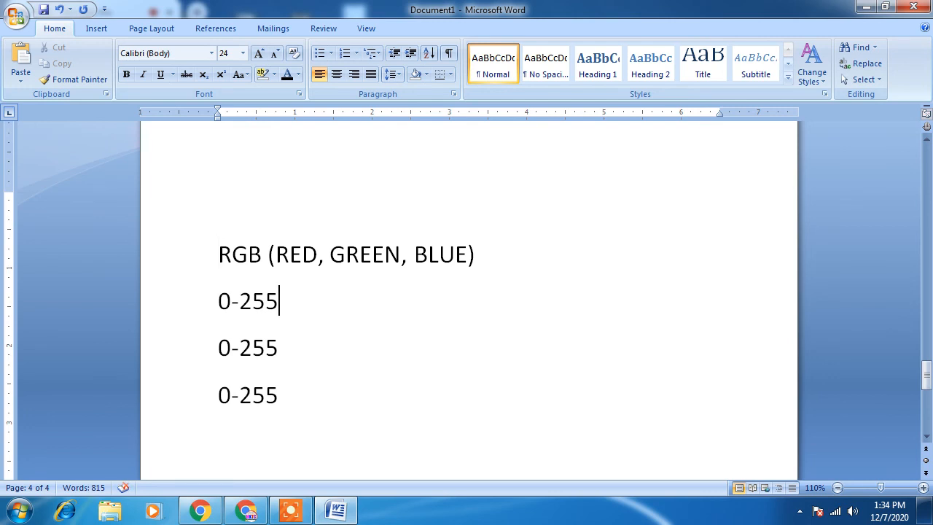
- Leave an empty line below the three ranges and enter the colour code 0,0,0 with the label black, followed by a new line
key(Down)
key(Down)
key(Down)
key(Return)
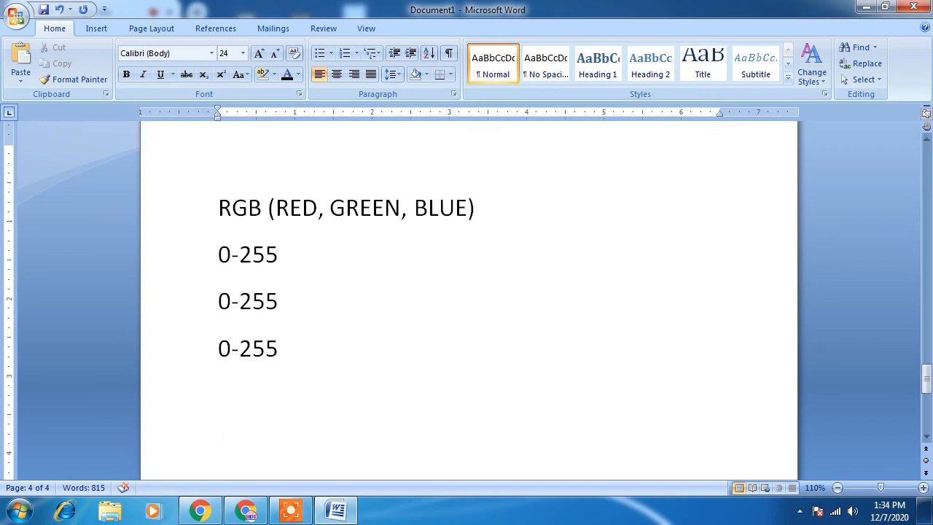
text(0,0,0)
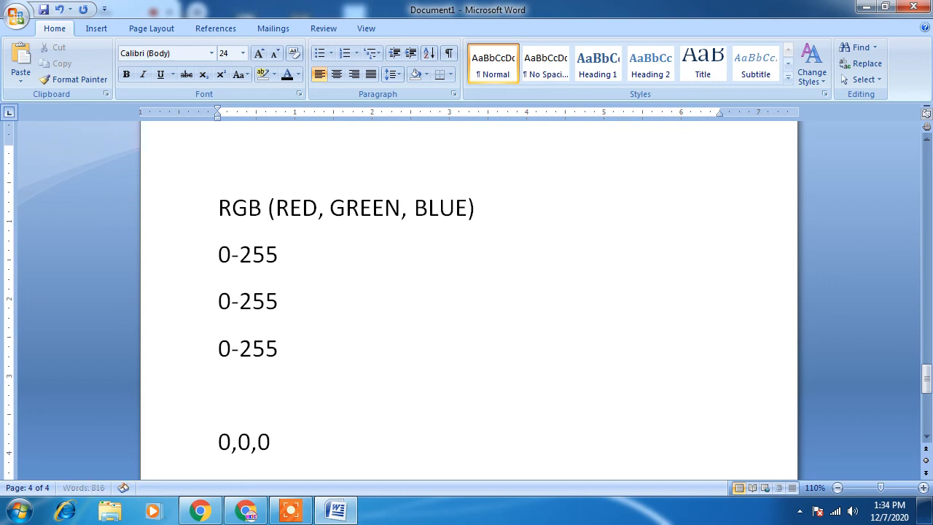
text(    black)
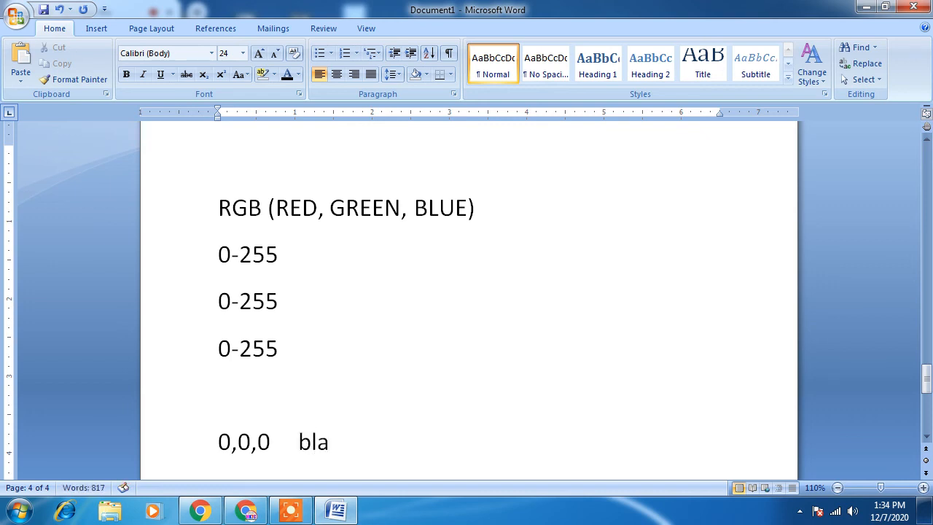
key(Return)
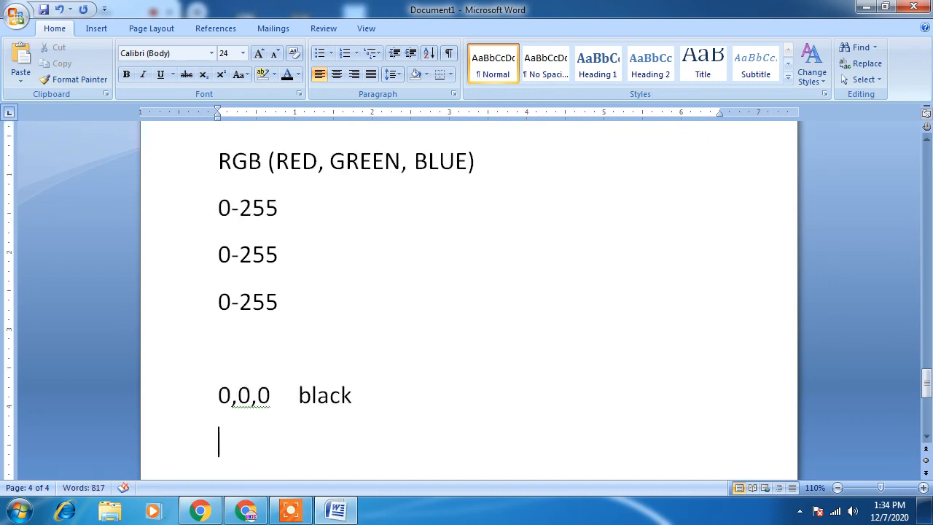
- Enter the colour code 255,0,0 labelled red, and align the labels black and red with tab spacing
text(25)
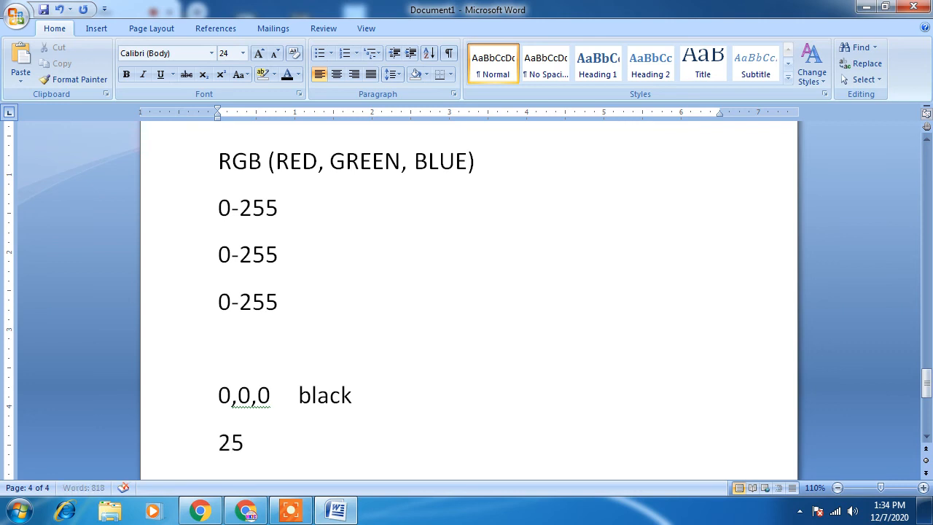
text(5,0,0)
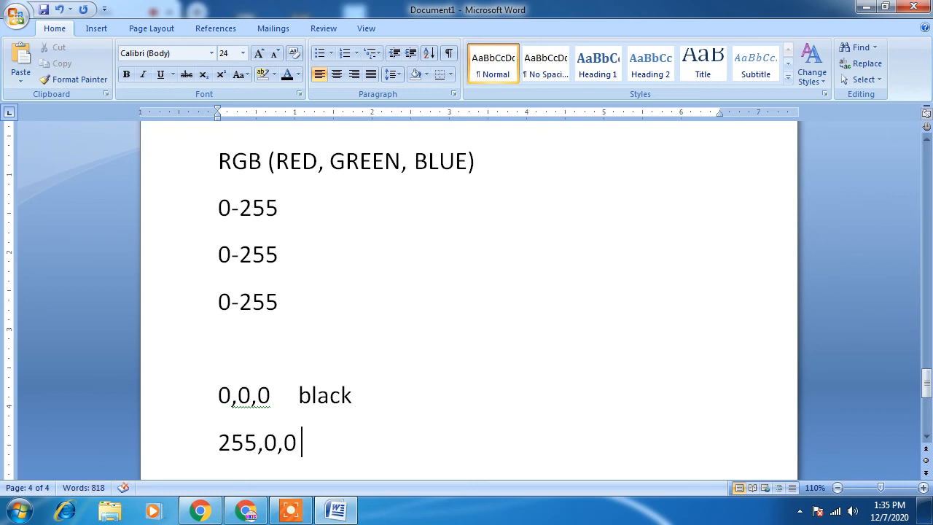
key(Up)
key(Tab)
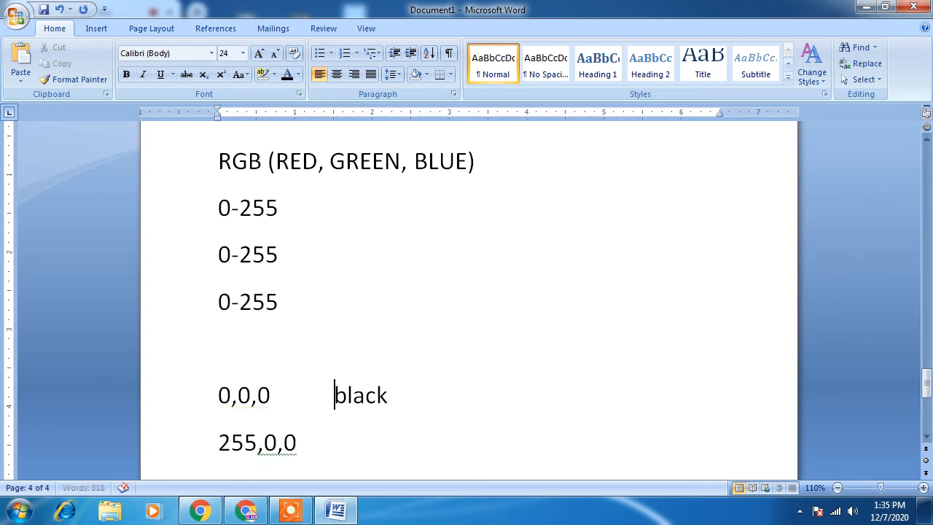
key(Down)
key(Tab)
key(Tab)
text(red)
key(Return)
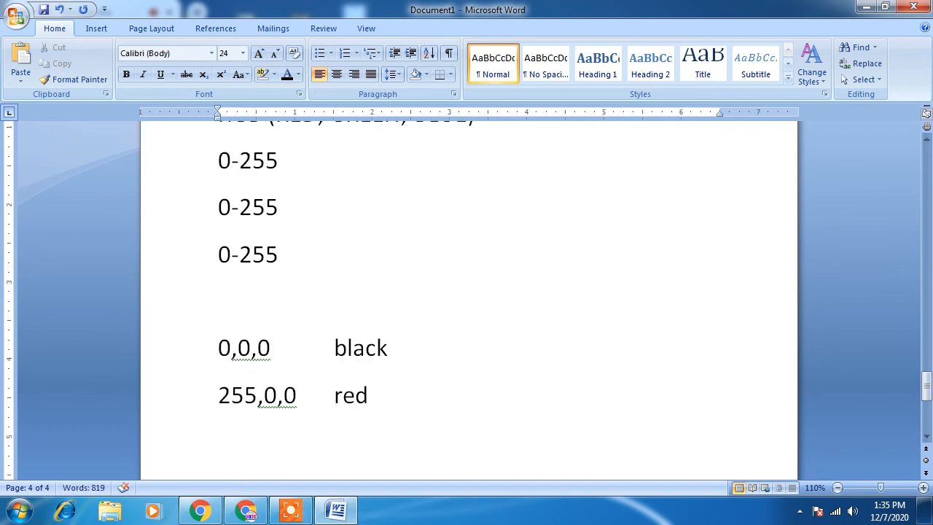
- Enter the colour code 0,255,0 with the tab-aligned label green, followed by a new line
text(0,255,0)
key(Tab)
text(green)
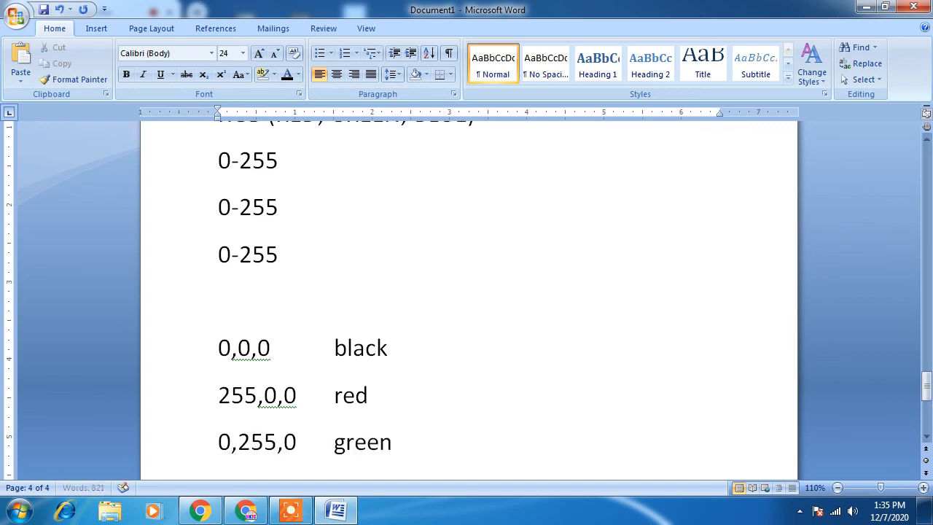
key(Return)
- Enter the colour code 0,0,255 with the tab-aligned label blue, followed by a new line
text(0,0,)
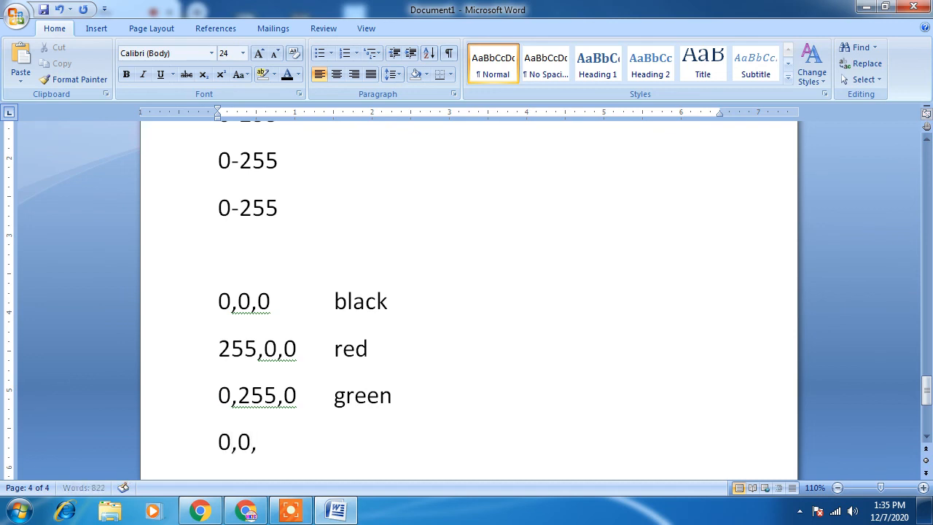
text(255)
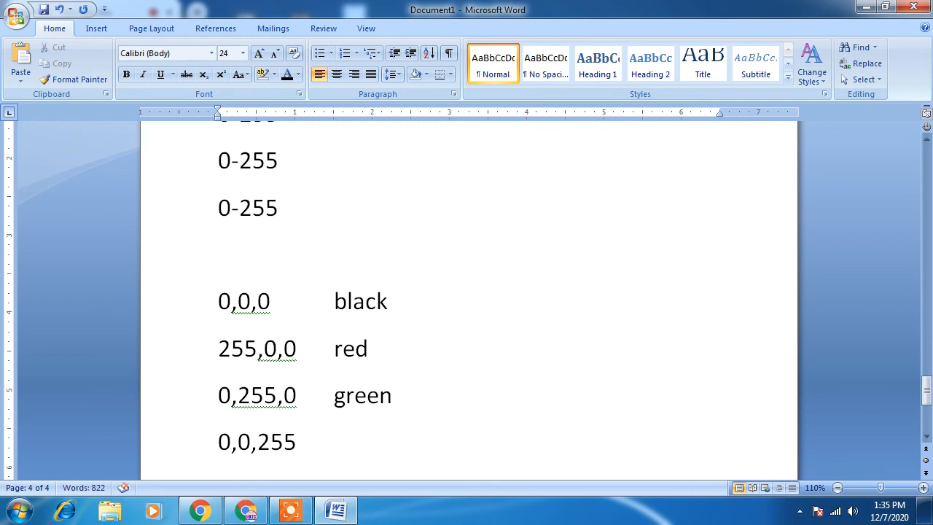
key(Tab)
text(blue)
key(Return)
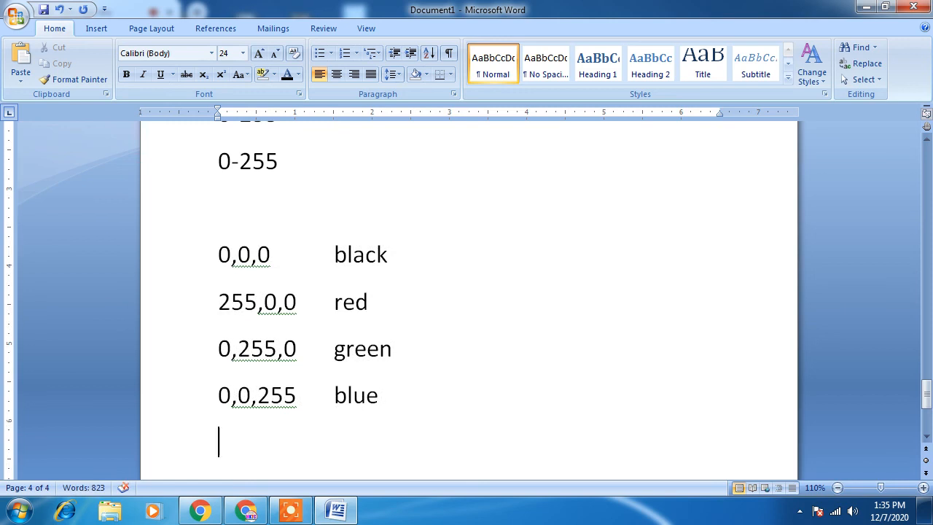
- Enter the colour code 255,255,255 with the tabbed label white, followed by a new line
text(255,)
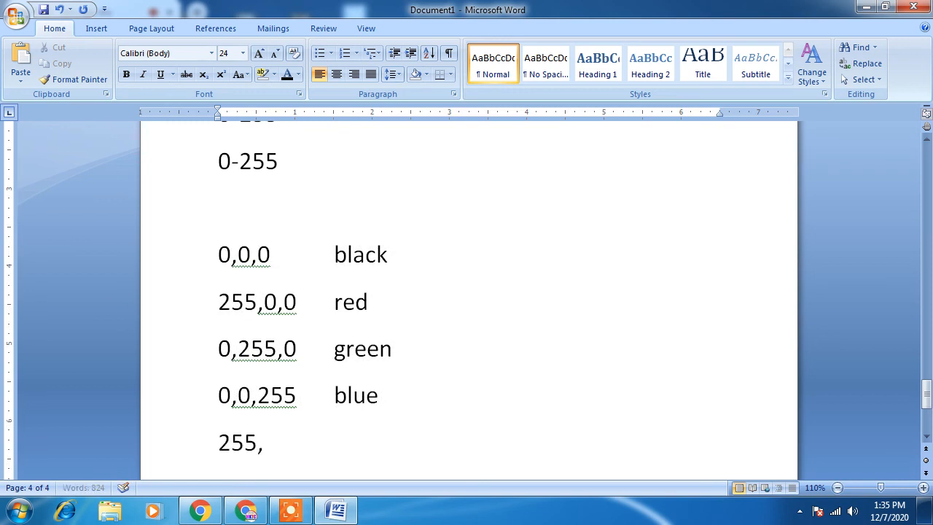
text(255,2)
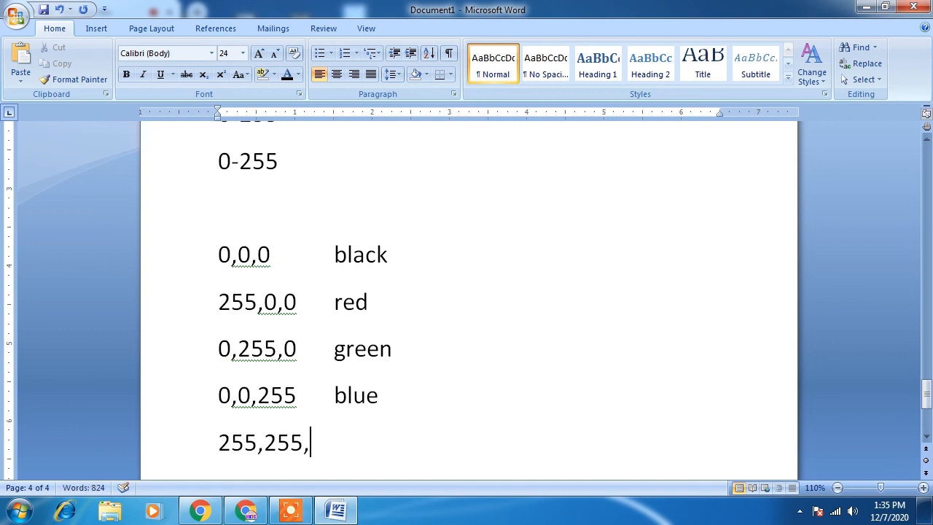
text(55)
key(Tab)
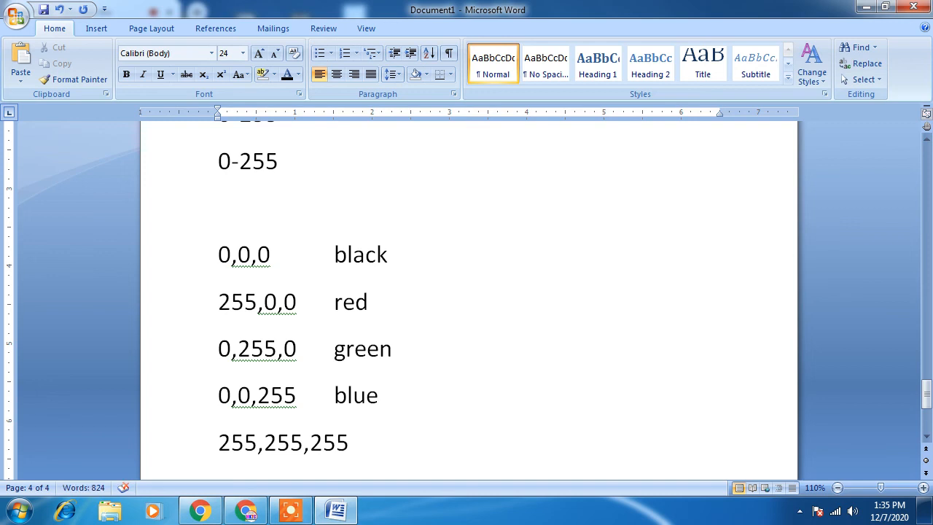
text(white)
key(Return)
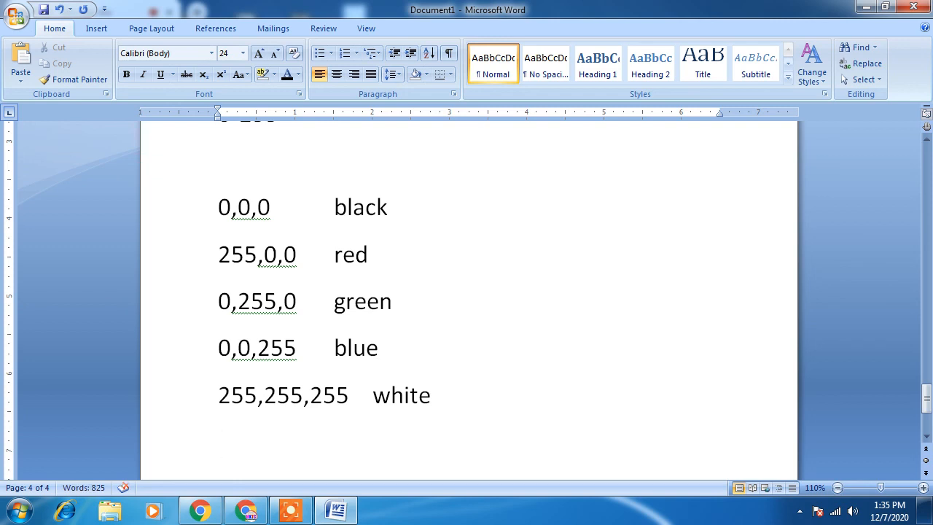
- Enter the colour code 255,255,0 with the tabbed label yellow, followed by a new line
text(255,255)
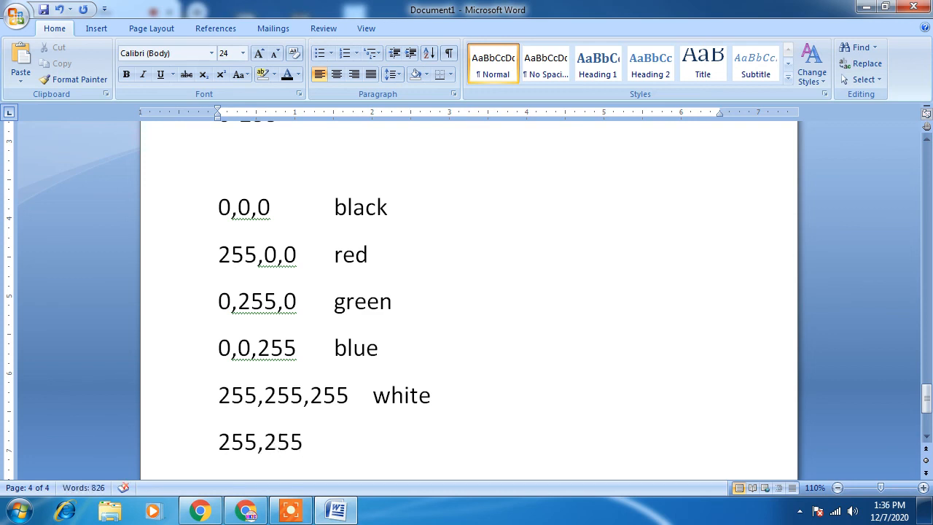
text(0)
key(BackSpace)
text(,0)
key(Tab)
text(yellow)
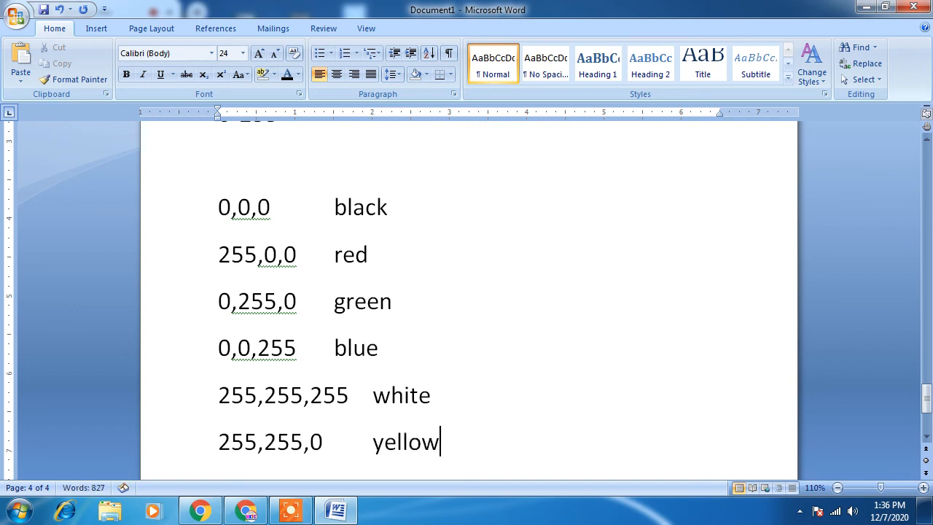
key(Return)
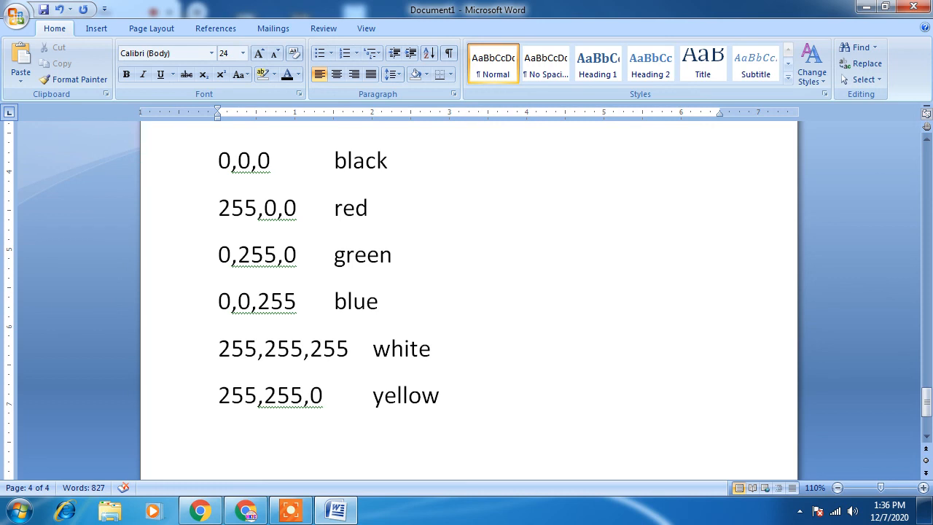
- Enter 255*255*255 below the colour codes, leave an empty line, and enter 16 millions followed by a new line
text(255*255*255)
key(Return)
key(Return)
text(1)
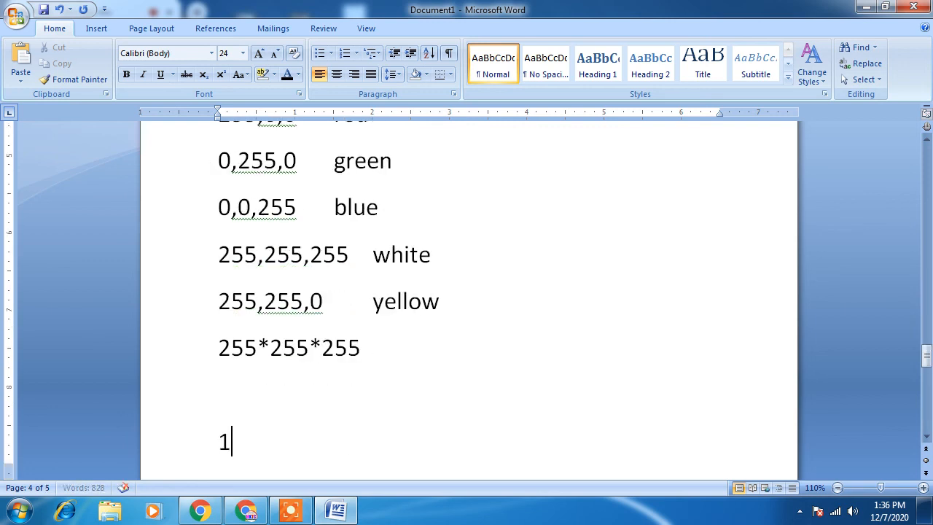
text(6 millions)
key(Return)
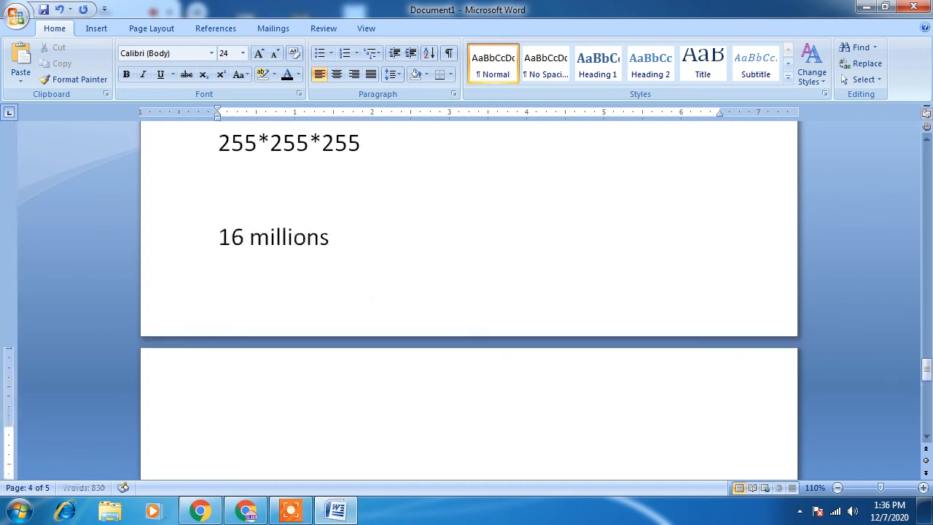
- Go back up through the colour notes to the start of the 255,255,255 white line
key(Up)
key(Up)
key(Up)
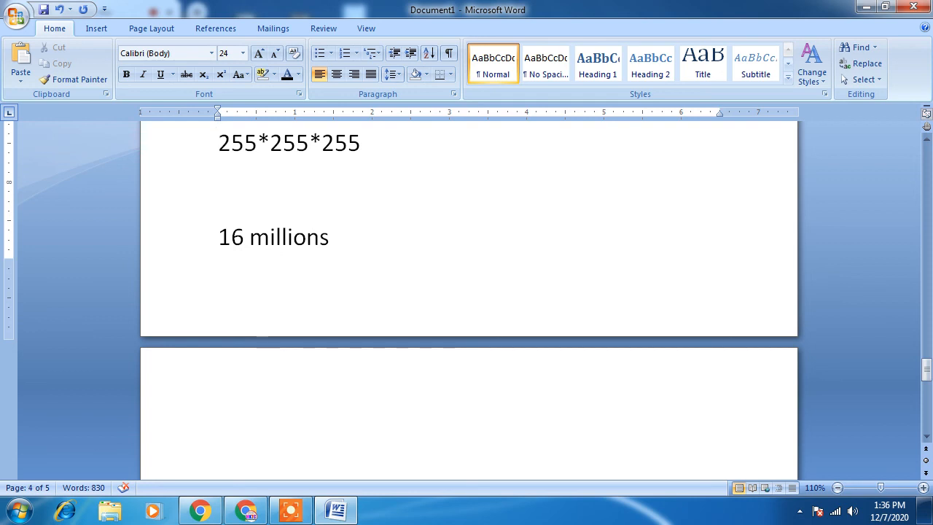
key(Up)
key(Up)
key(Up)
key(Up)
key(Up)
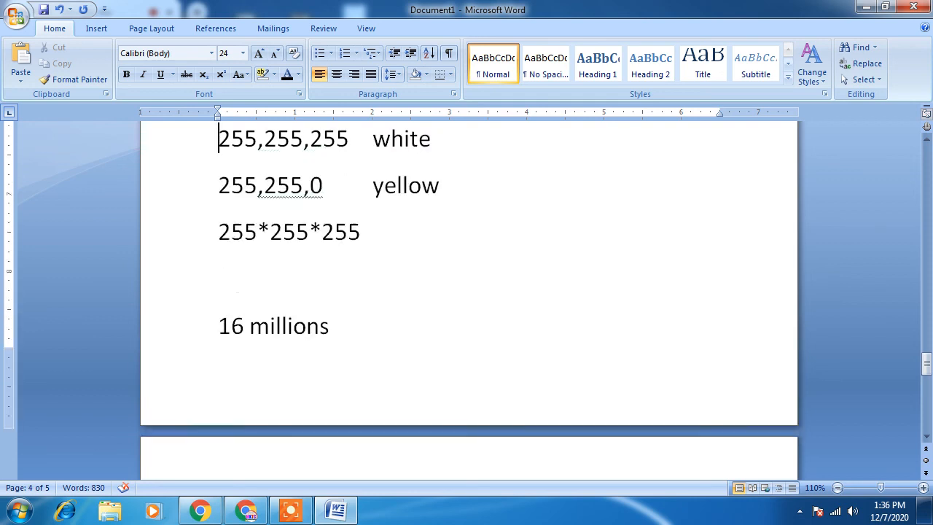
key(Down)
key(Down)
key(Down)
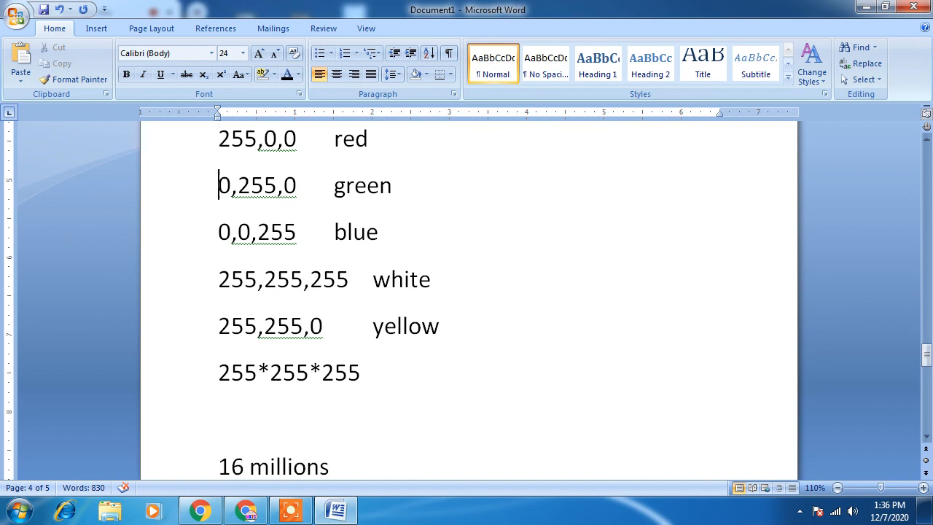
click(251, 510)
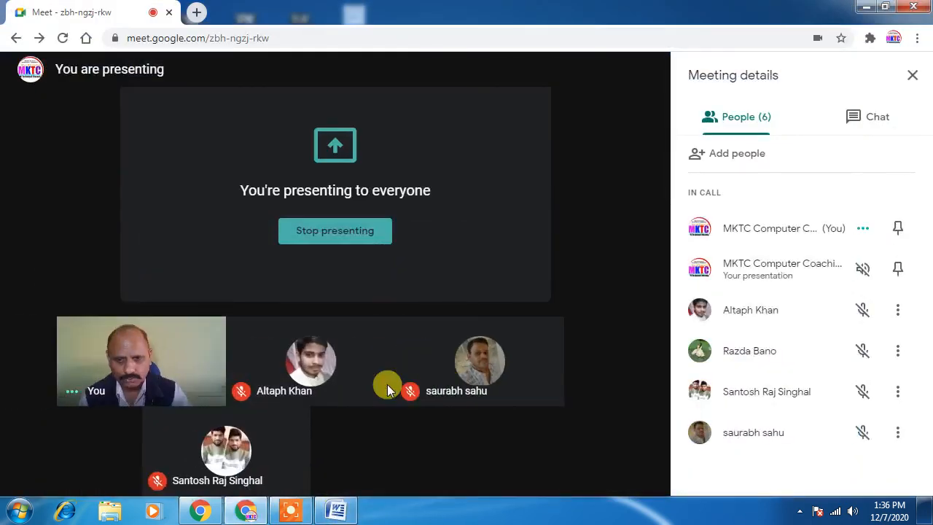
click(347, 510)
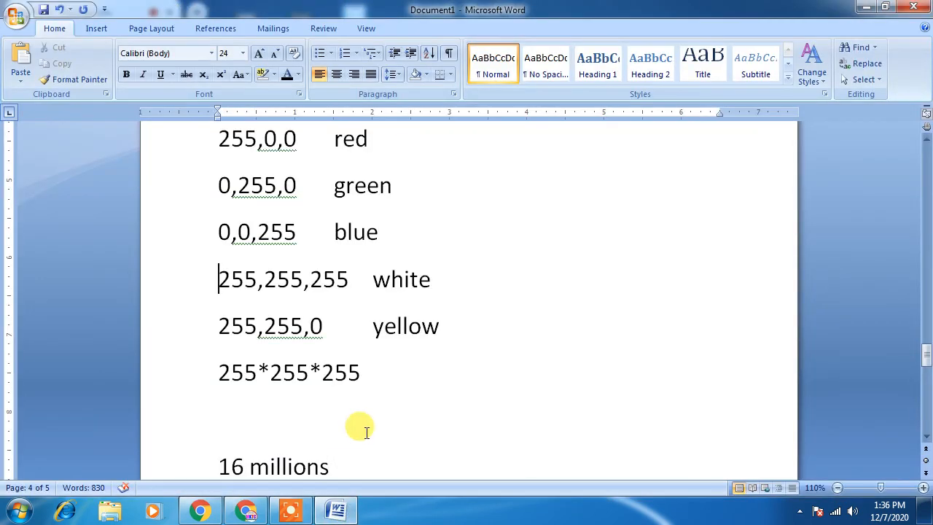
- Select the RGB (RED, GREEN, BLUE) line and open the custom colour settings for its font colour
scroll(484, 312, up, 6)
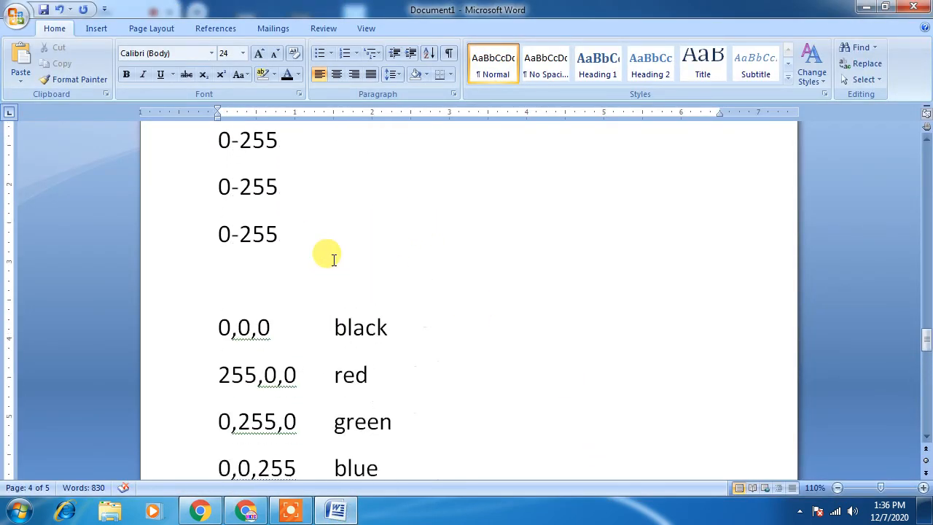
scroll(292, 156, down, 1)
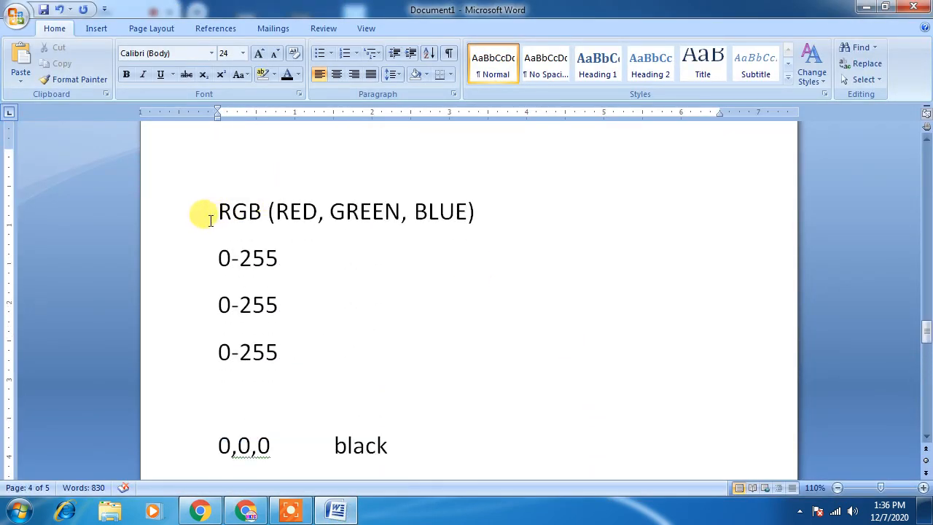
click(185, 204)
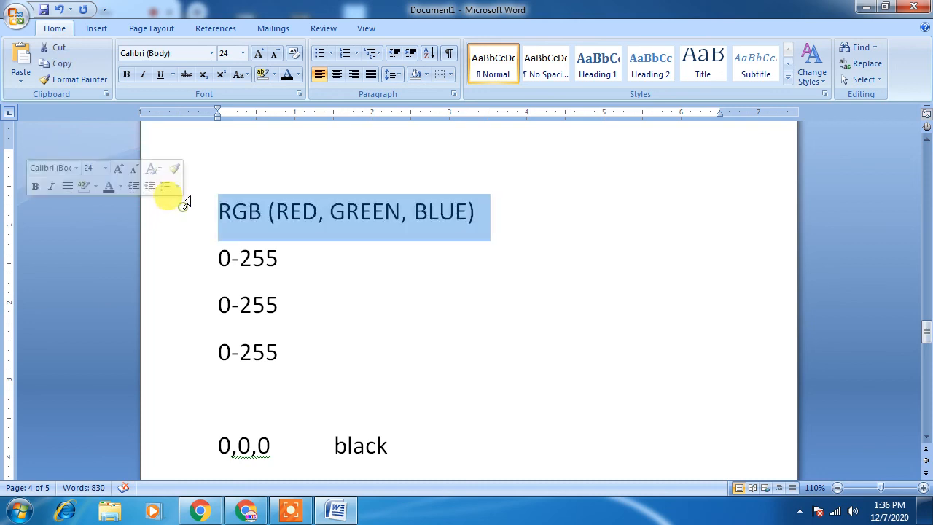
click(299, 75)
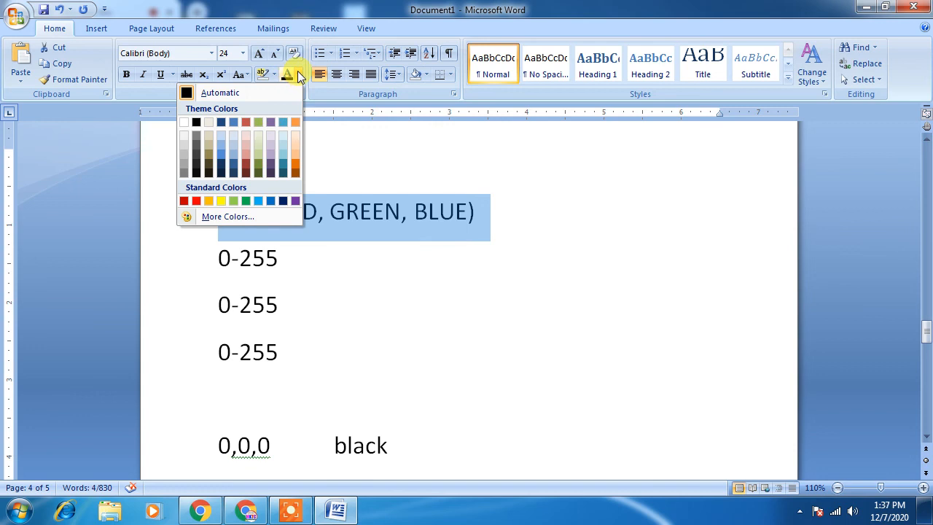
click(237, 217)
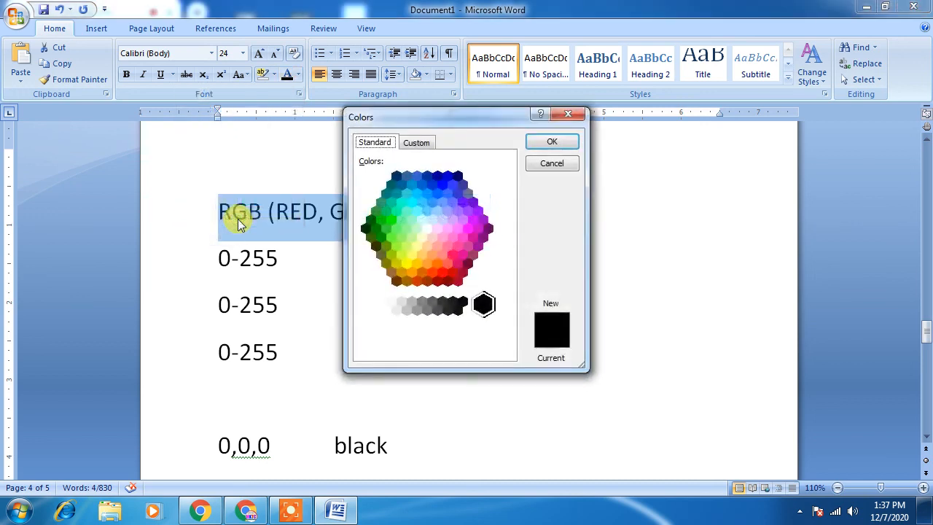
click(417, 143)
- Preview pure green as the custom font colour by setting the green value to 255
click(421, 299)
drag(423, 299, 393, 316)
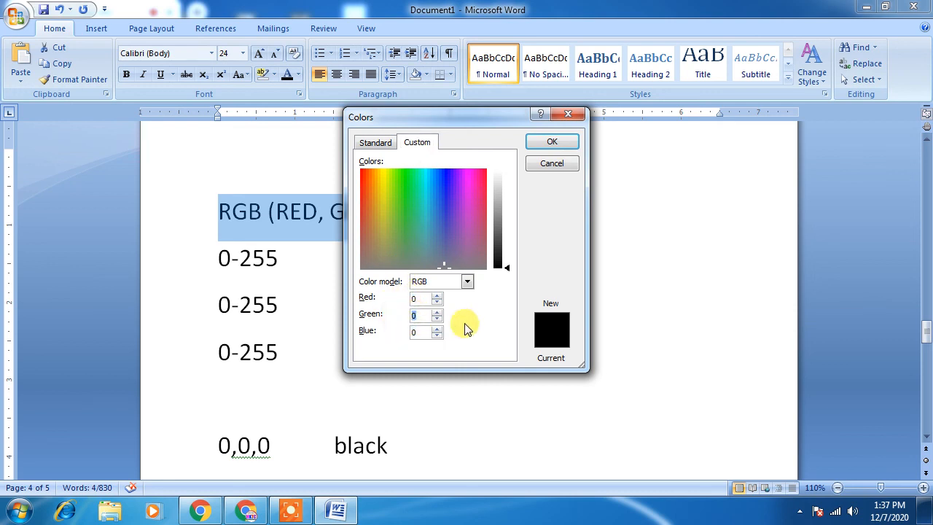
text(255)
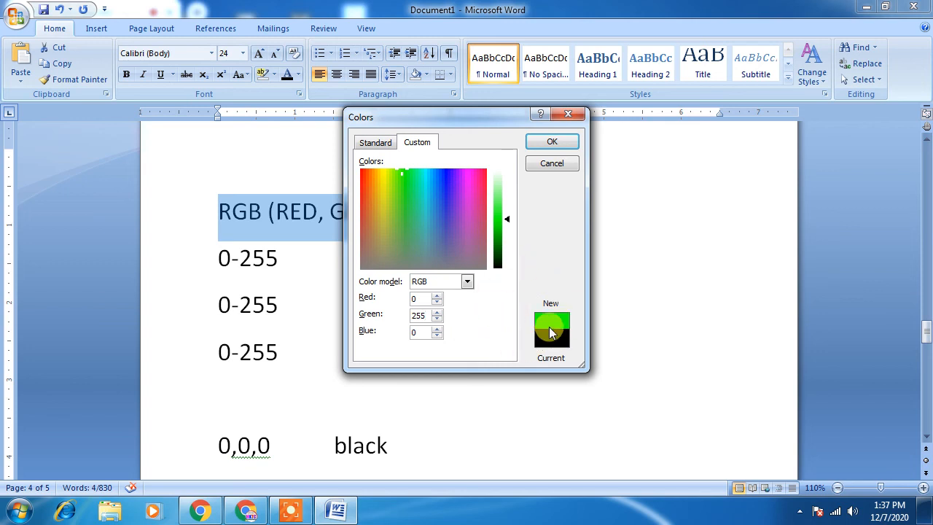
- Preview pure blue by setting the green value to 0 and the blue value to 255
key(BackSpace)
key(BackSpace)
key(BackSpace)
text(0)
key(Tab)
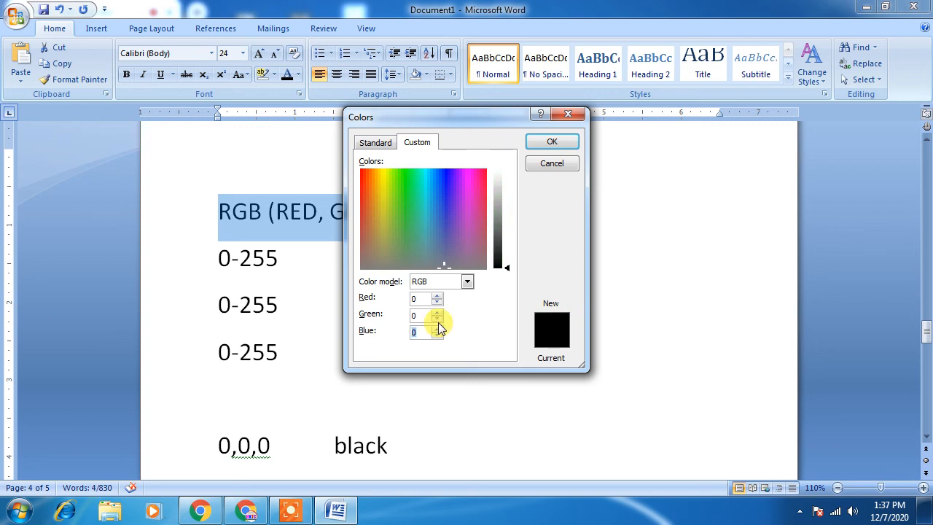
text(255)
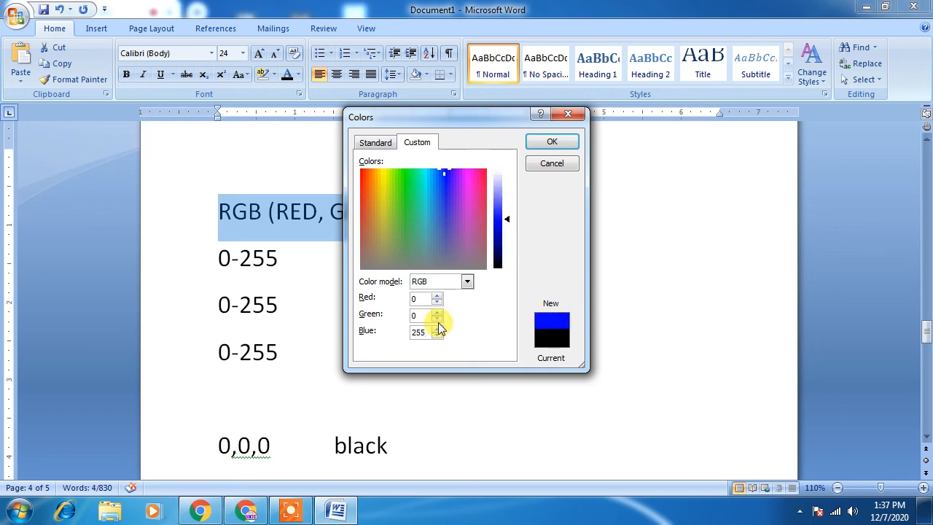
- Preview pure red by setting the blue value to 0 and the red value to 255
key(BackSpace)
key(BackSpace)
key(BackSpace)
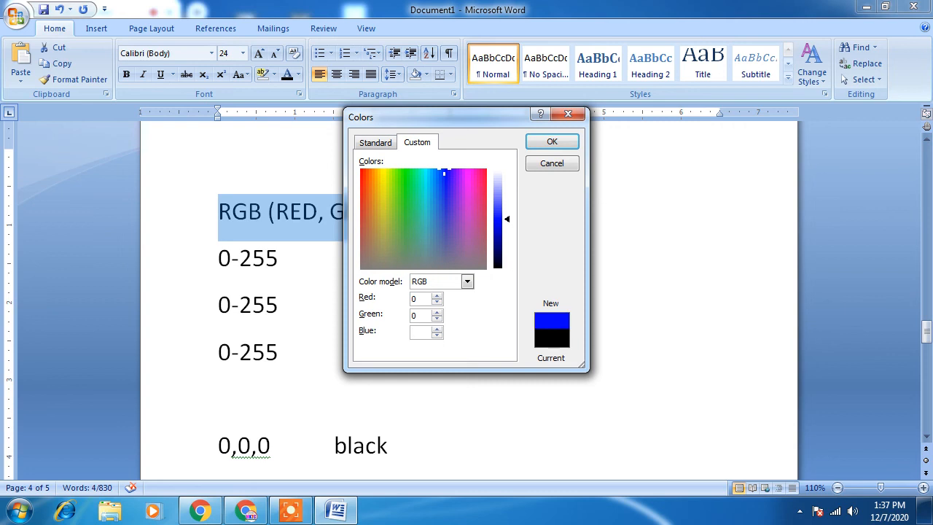
text(0)
double_click(416, 298)
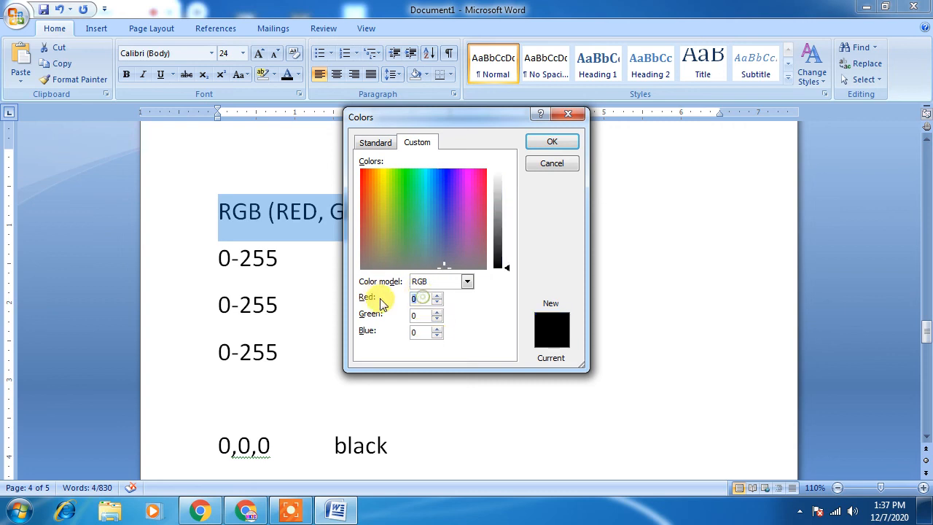
text(255)
- Preview mixes of red with green by setting the green value to 50, 100 and finally 255
click(424, 314)
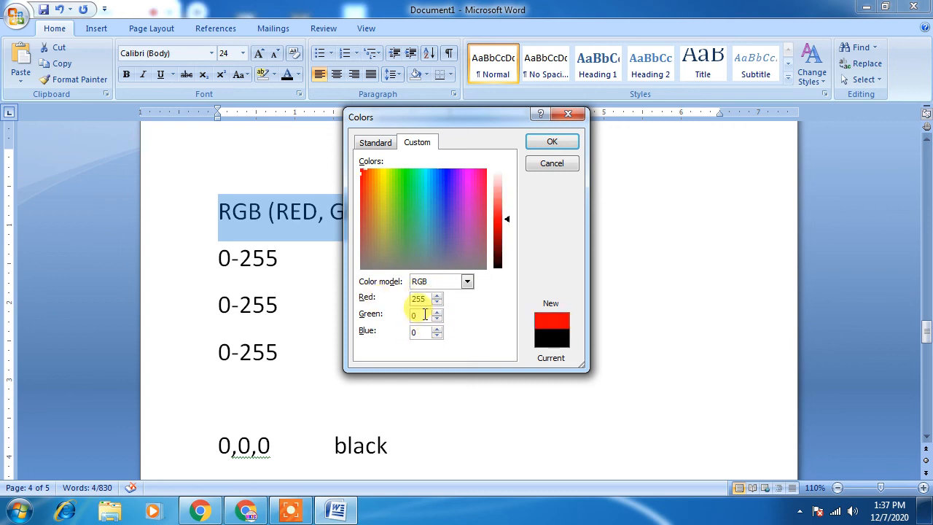
double_click(424, 315)
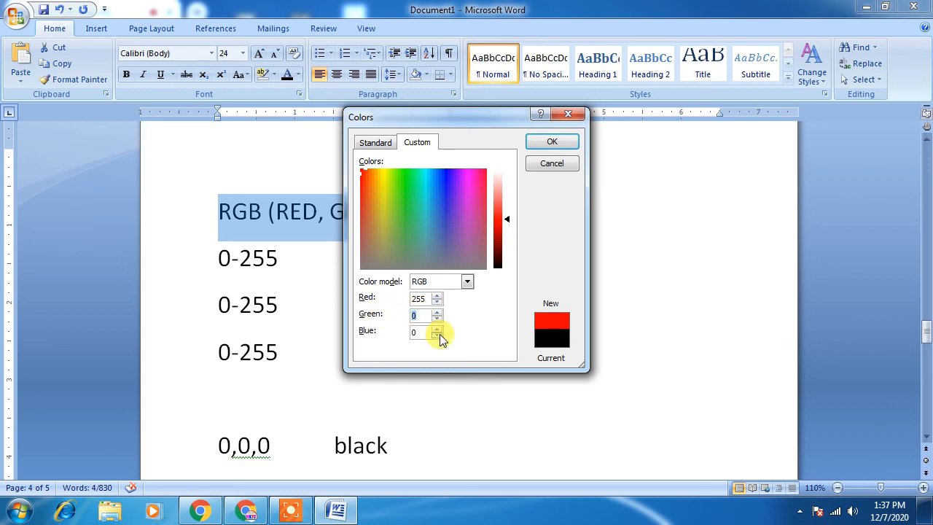
text(50)
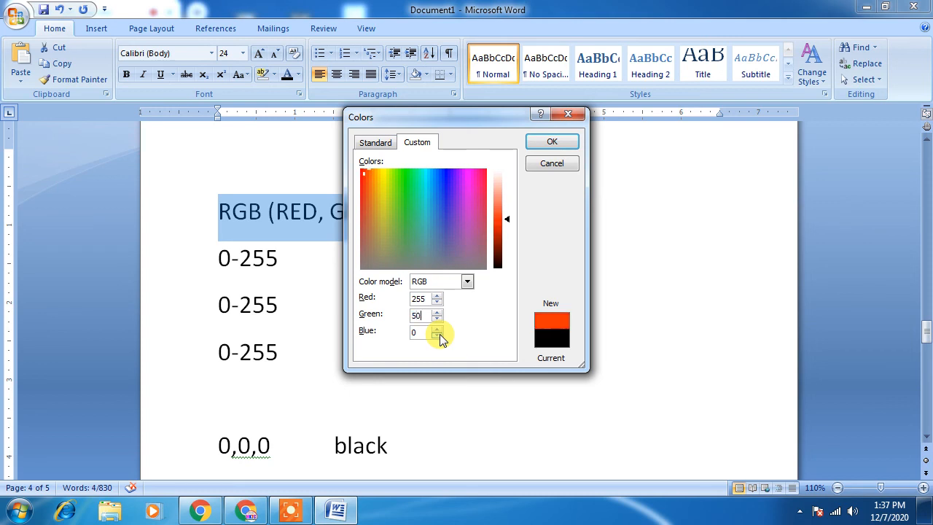
key(BackSpace)
key(BackSpace)
text(100)
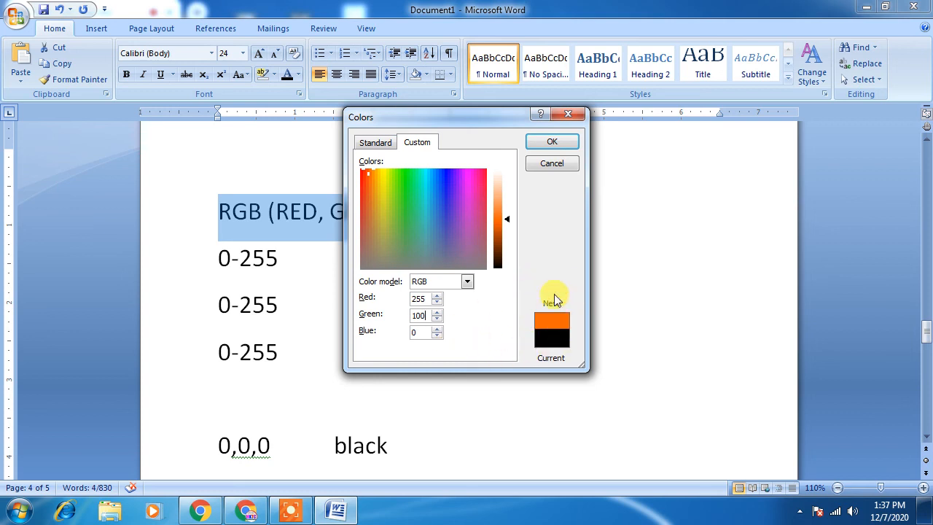
key(BackSpace)
key(BackSpace)
key(BackSpace)
text(255)
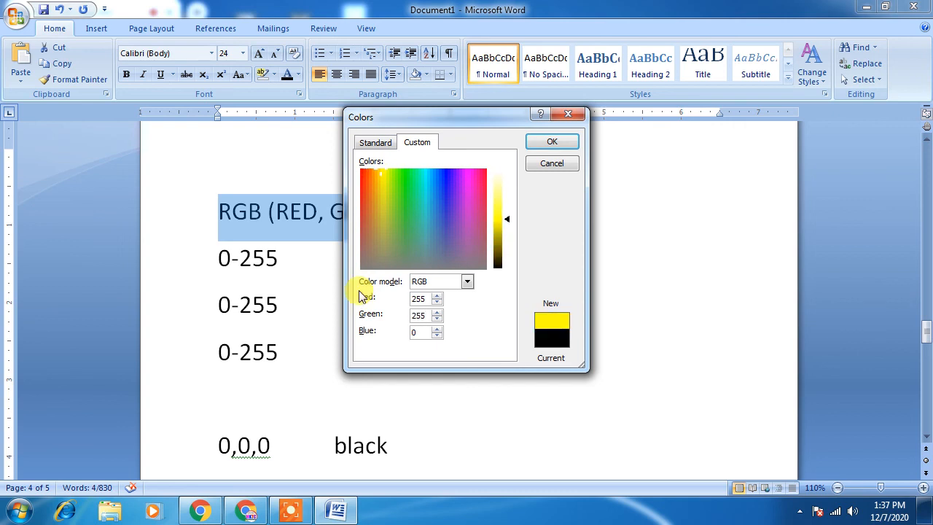
- Try blue values of 10, 100 and 255 in the custom colour, and close the colour settings without applying them
key(Tab)
text(10)
key(BackSpace)
key(BackSpace)
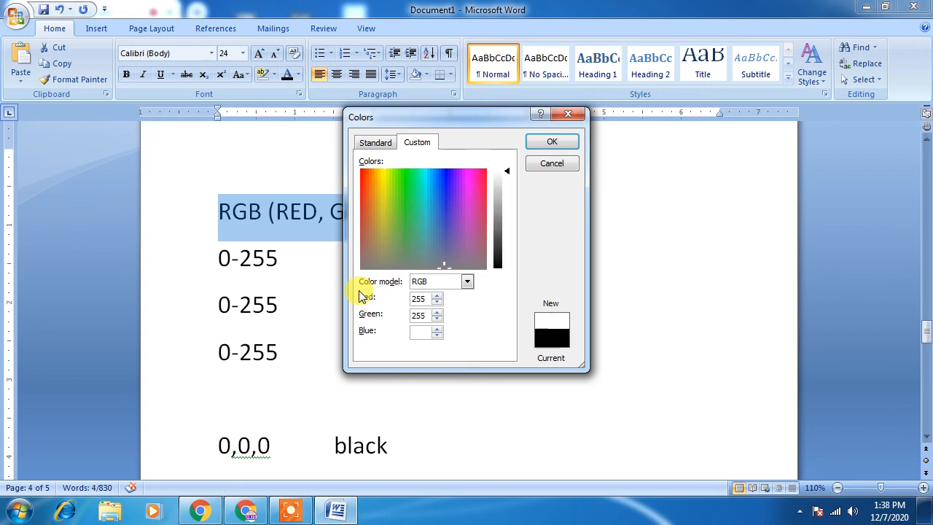
text(100)
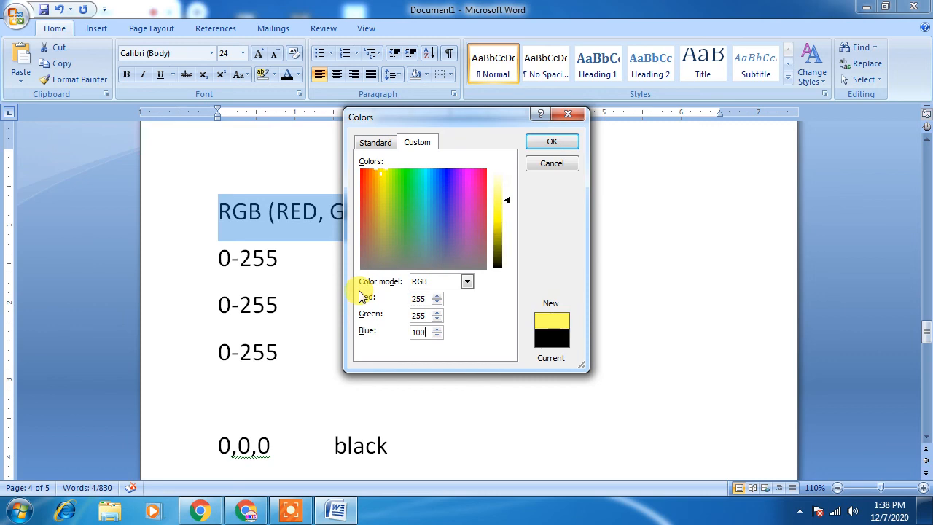
key(BackSpace)
key(BackSpace)
key(BackSpace)
text(255)
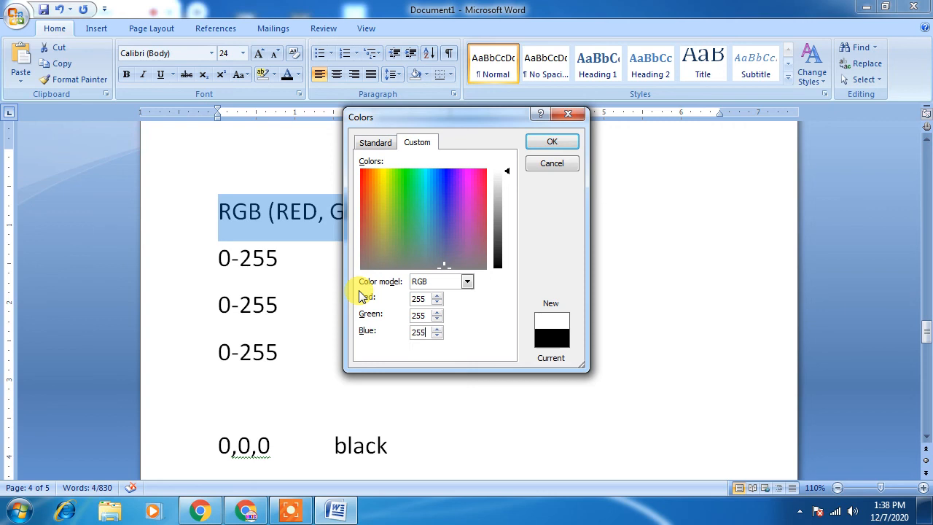
key(Escape)
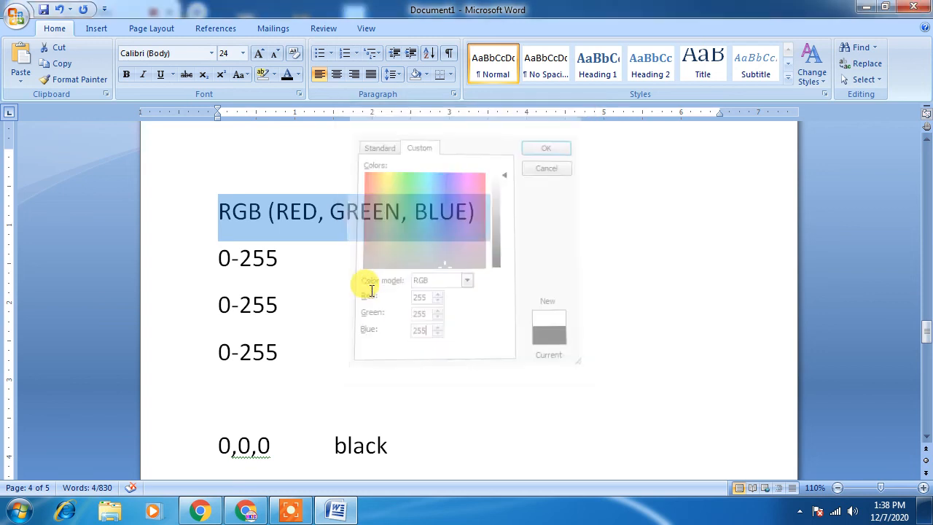
- Apply a light red theme font colour to the RGB (RED, GREEN, BLUE) line and deselect it
click(296, 74)
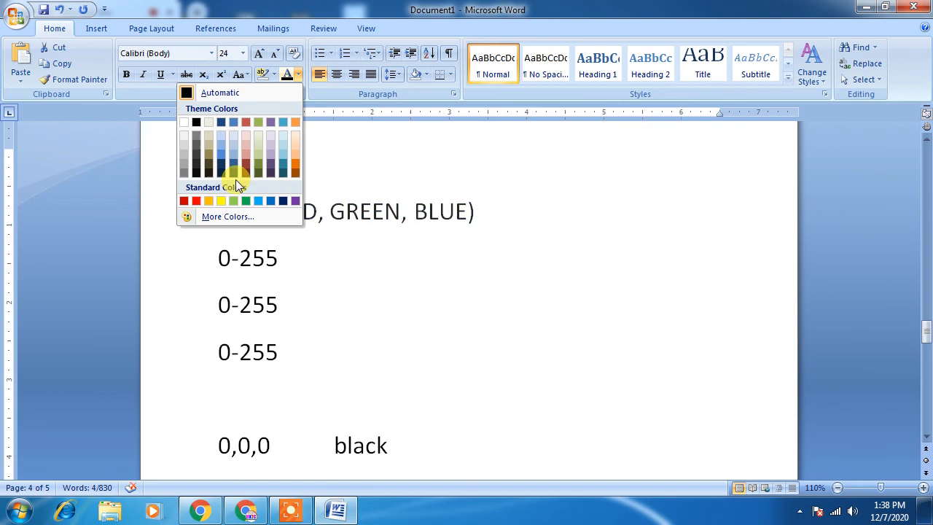
click(246, 154)
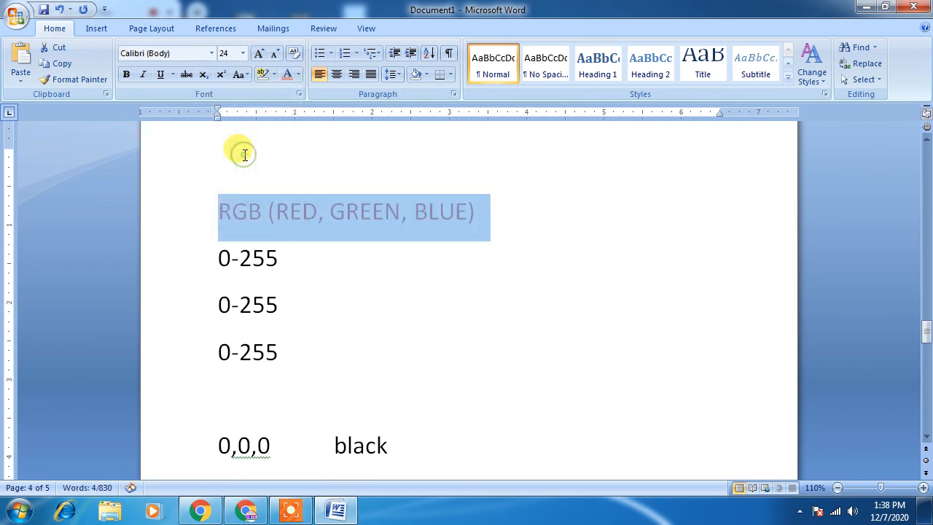
click(400, 267)
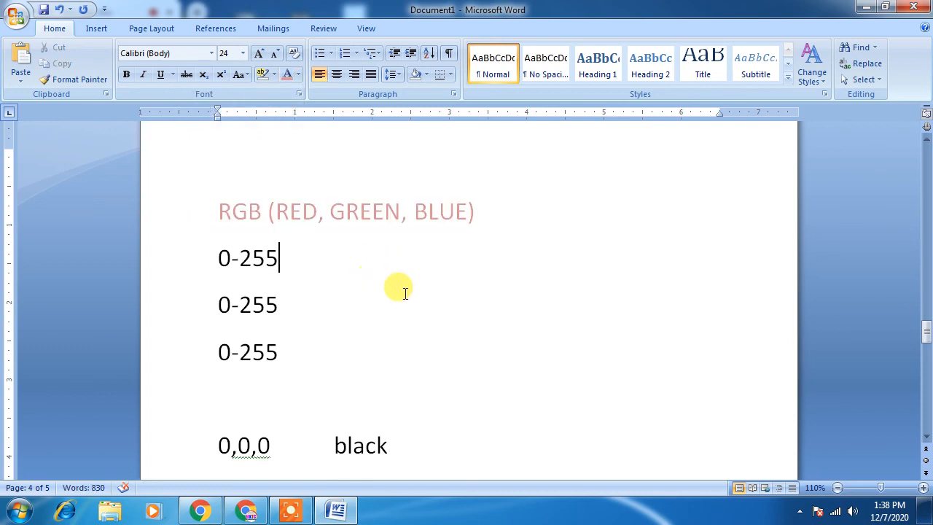